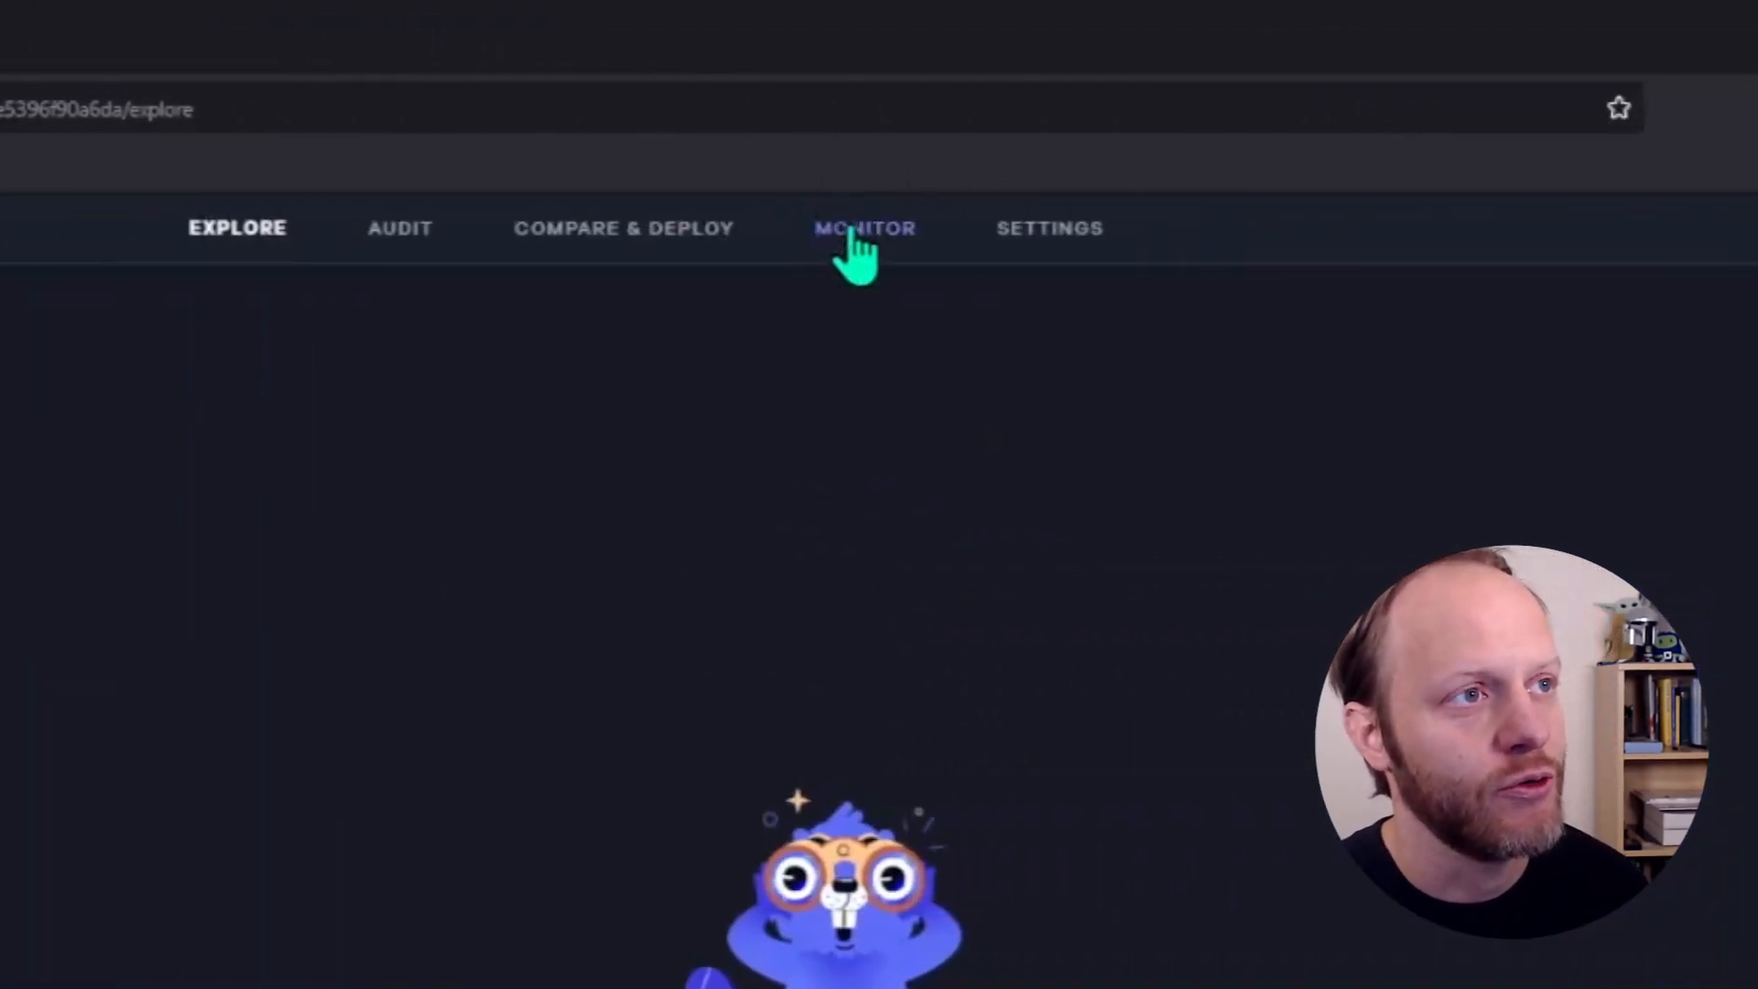
- Open the environment's monitoring page and read the notifications description and its fetch frequency option
click(851, 234)
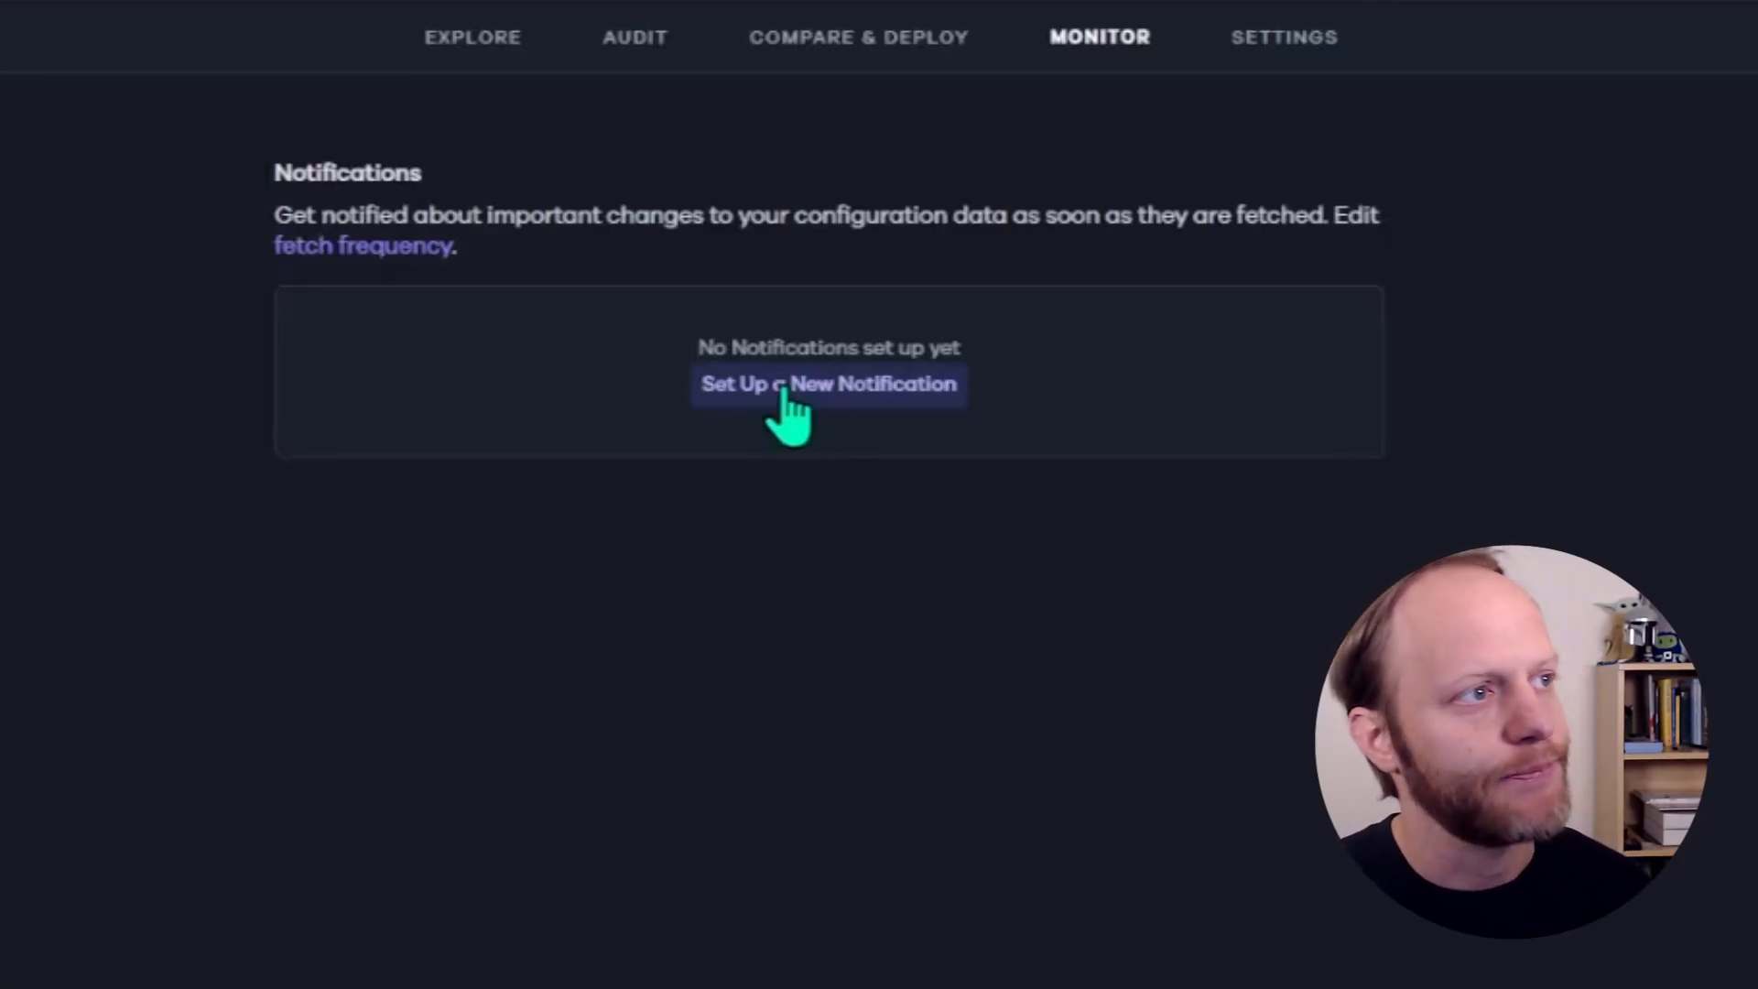
drag(275, 217, 508, 265)
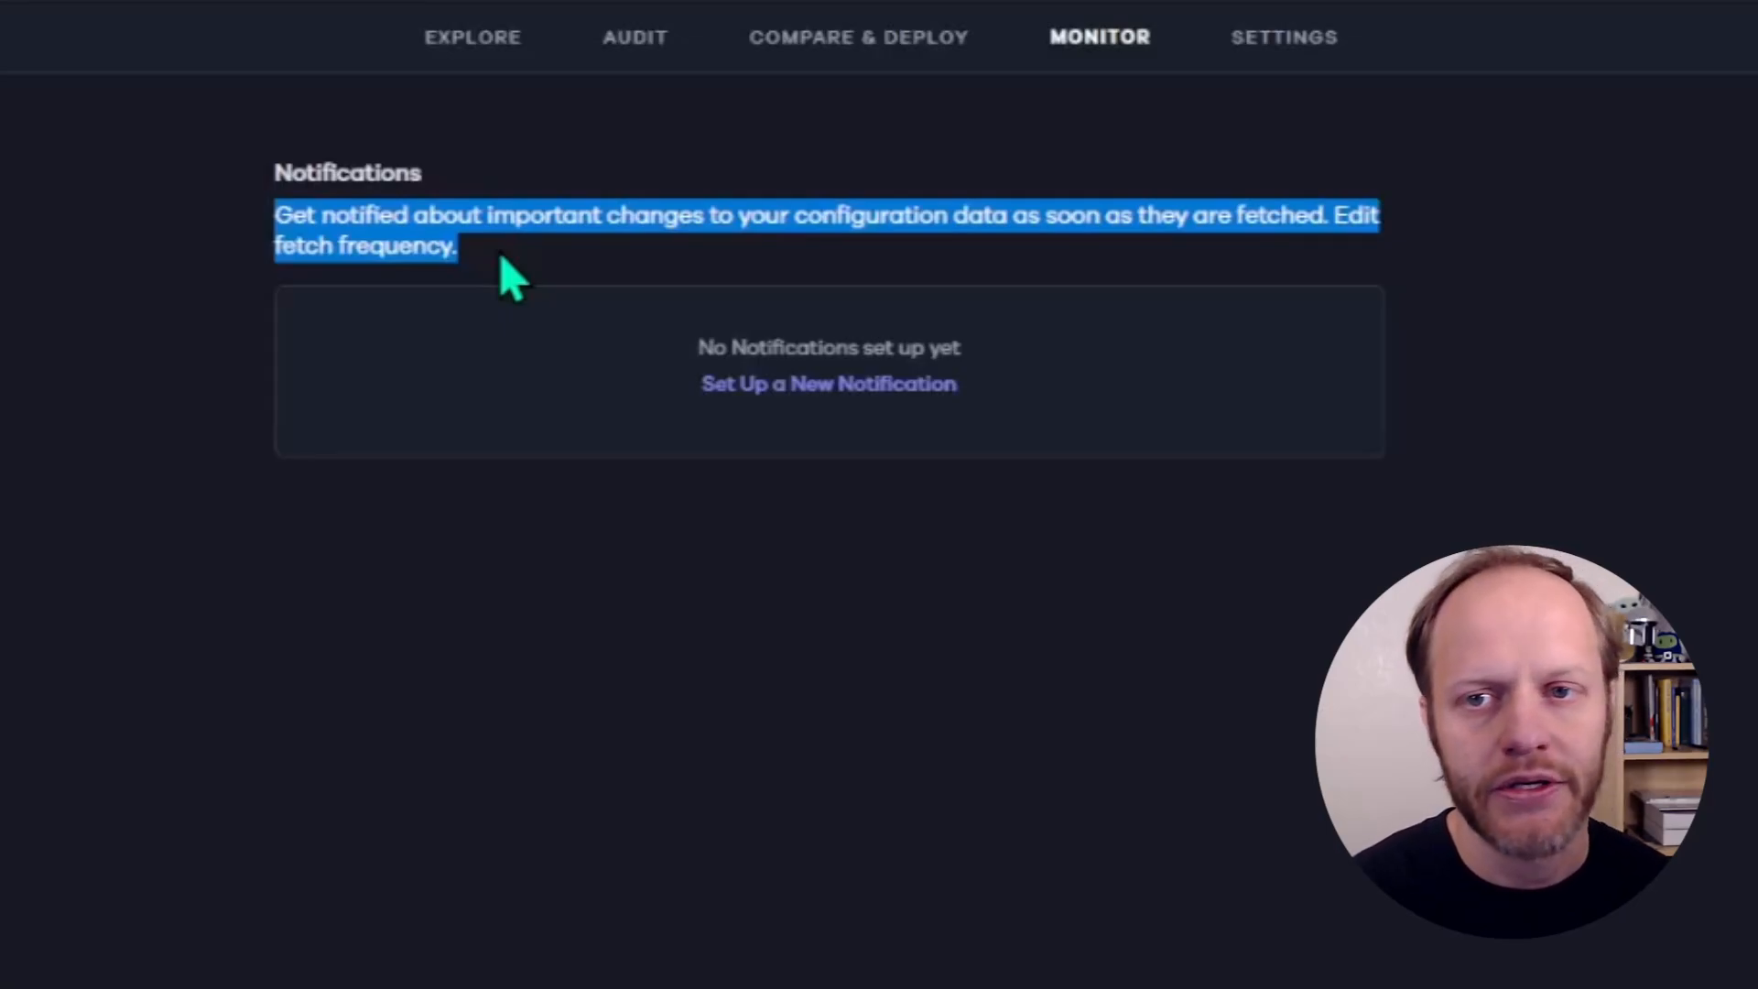
click(502, 261)
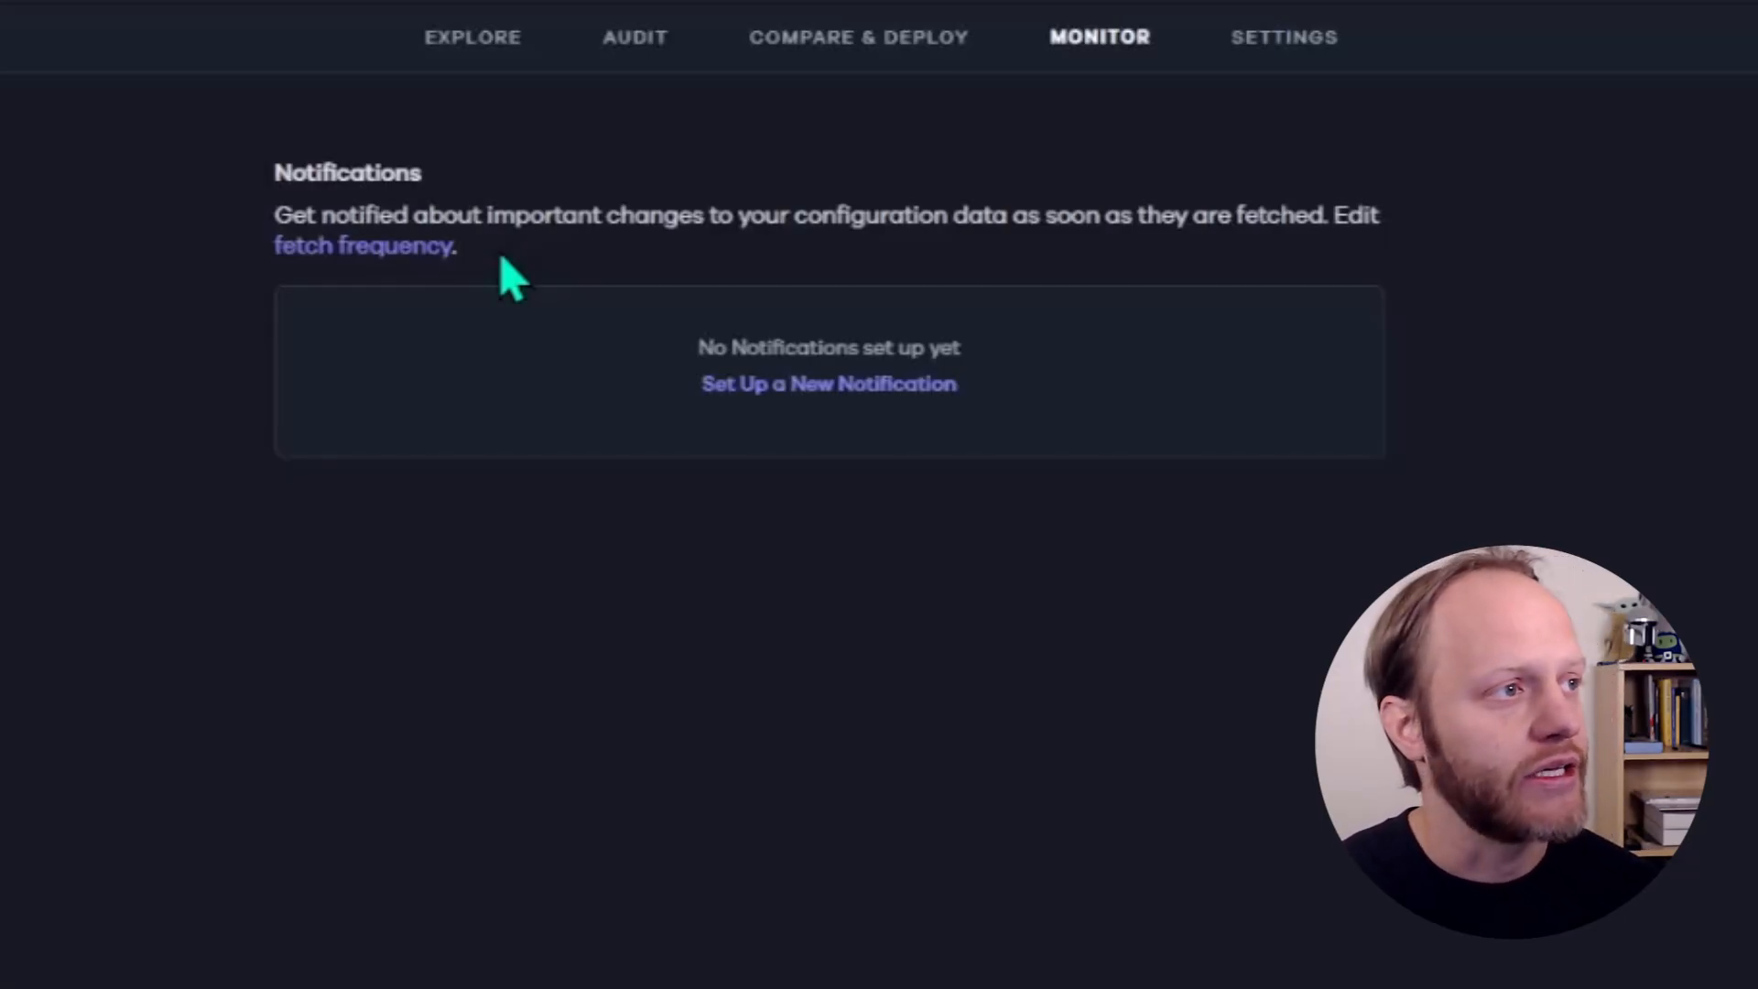
drag(463, 260, 279, 256)
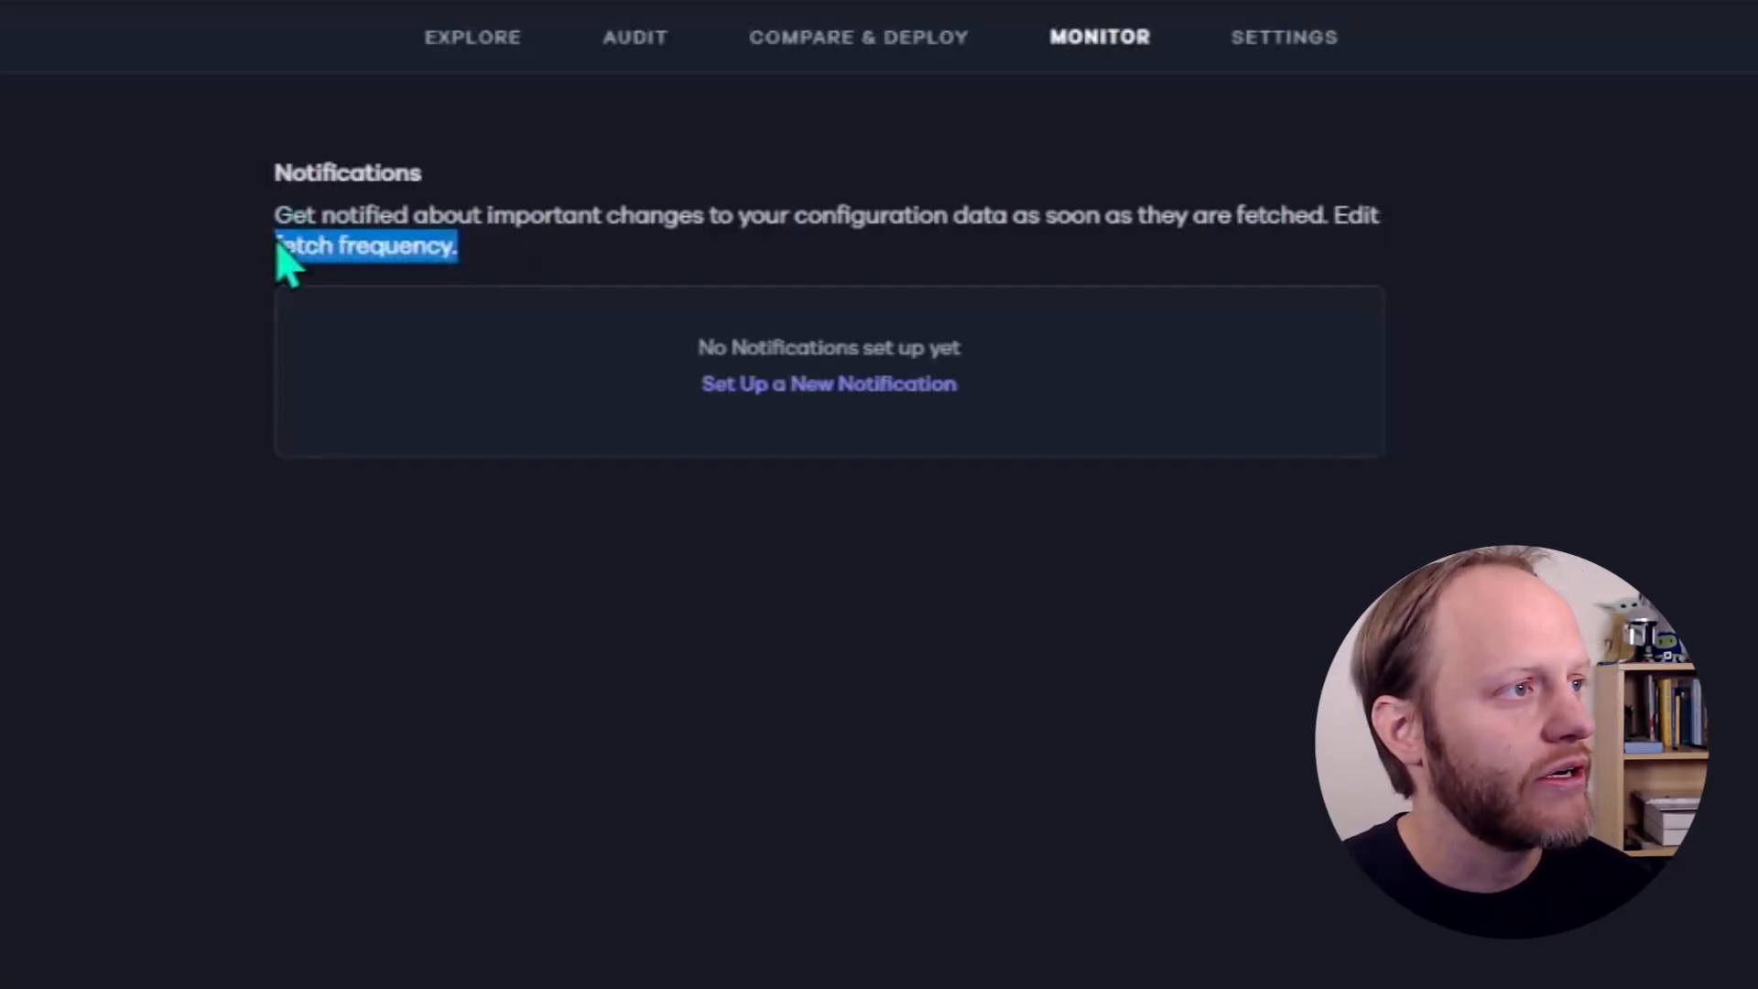
click(548, 263)
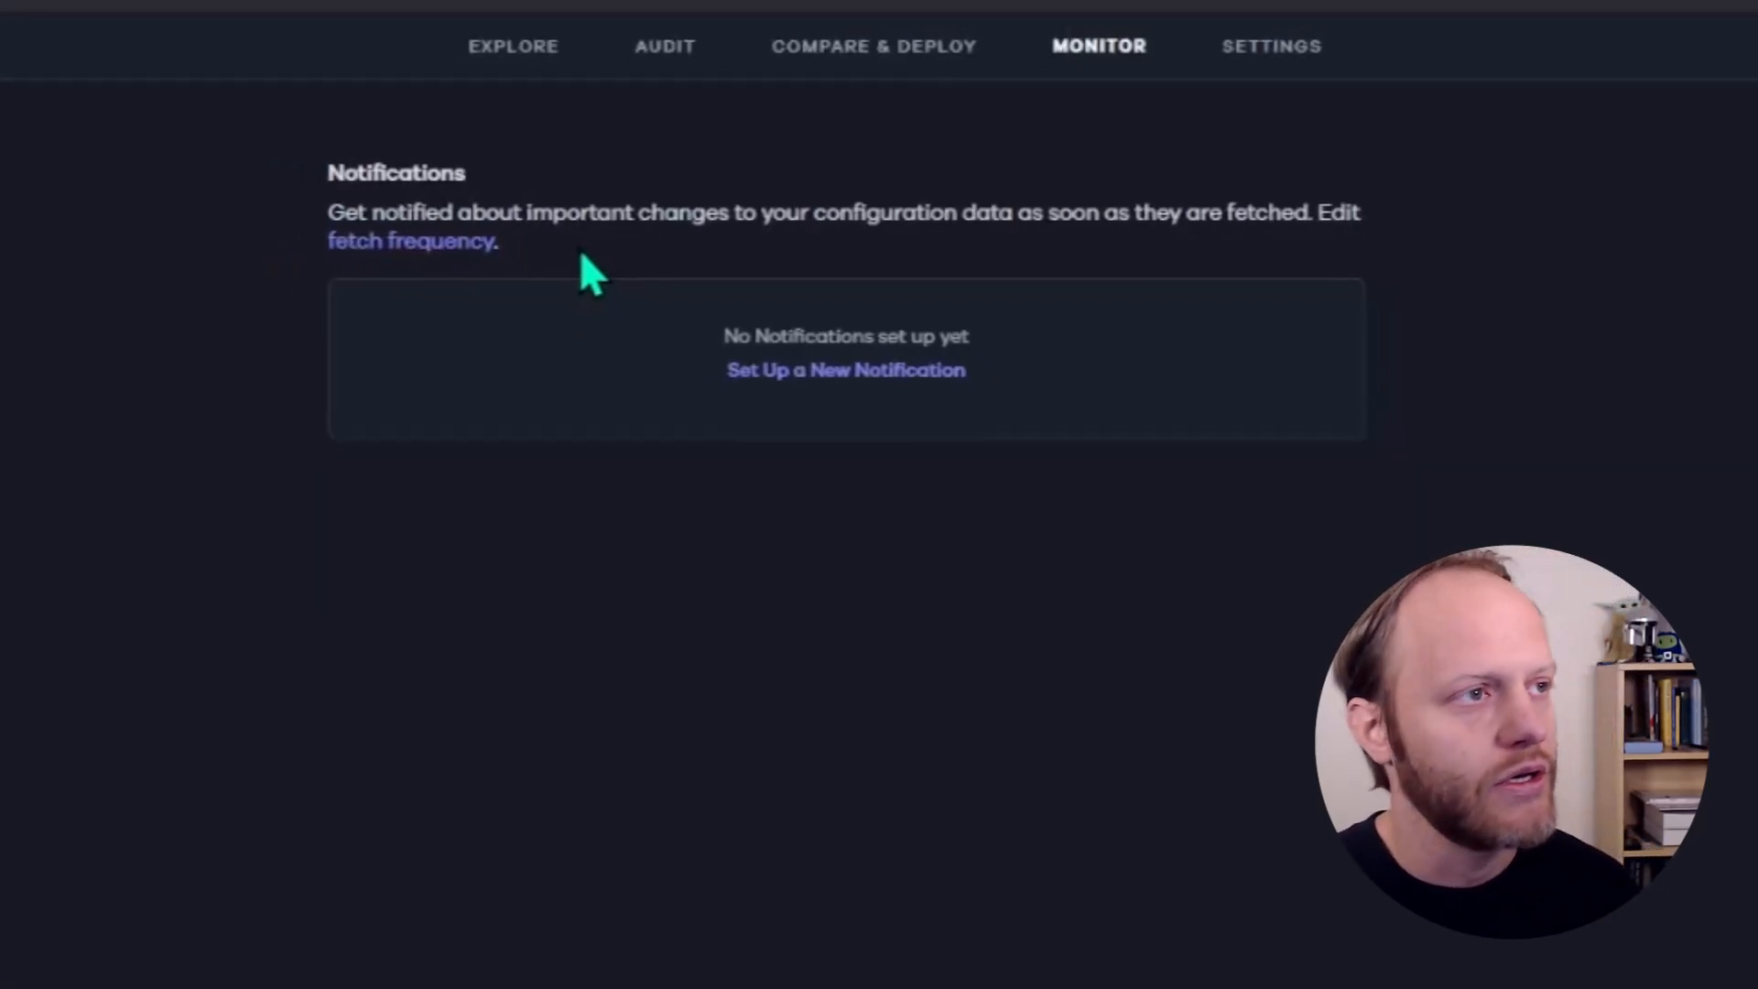
- Search the environment's elements for "manager rev" and open the Manager Reviewed entity custom field
click(472, 37)
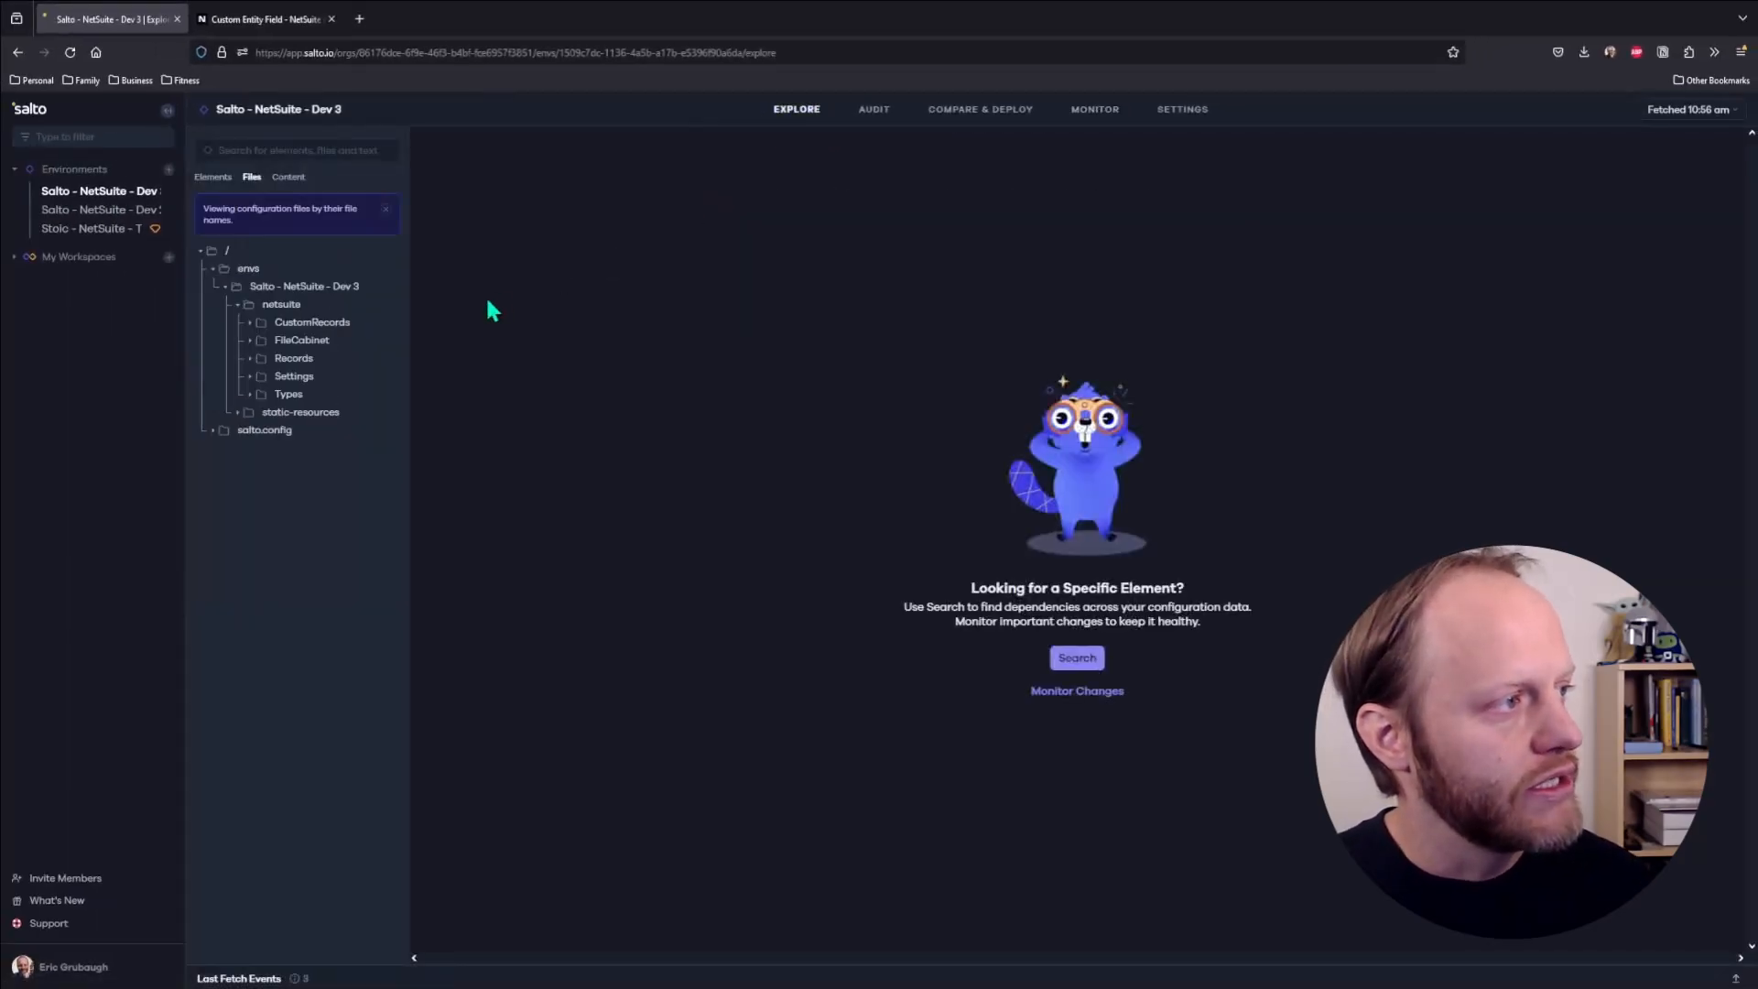
click(281, 150)
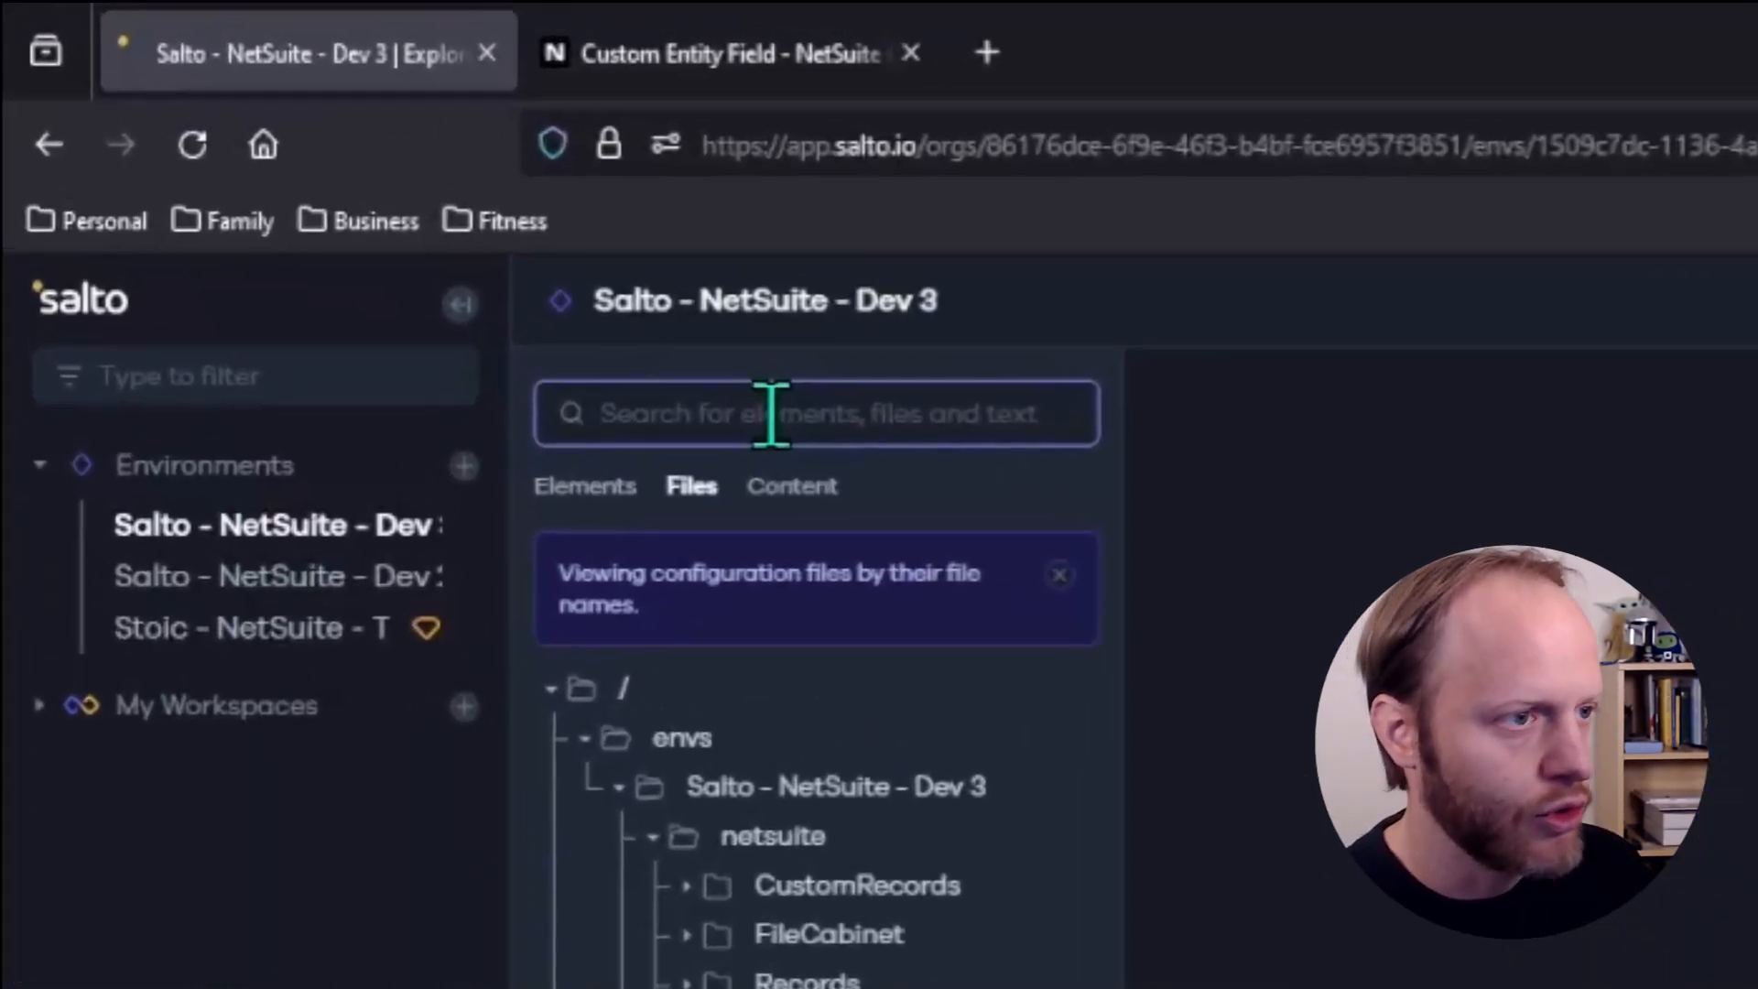
text(manage re)
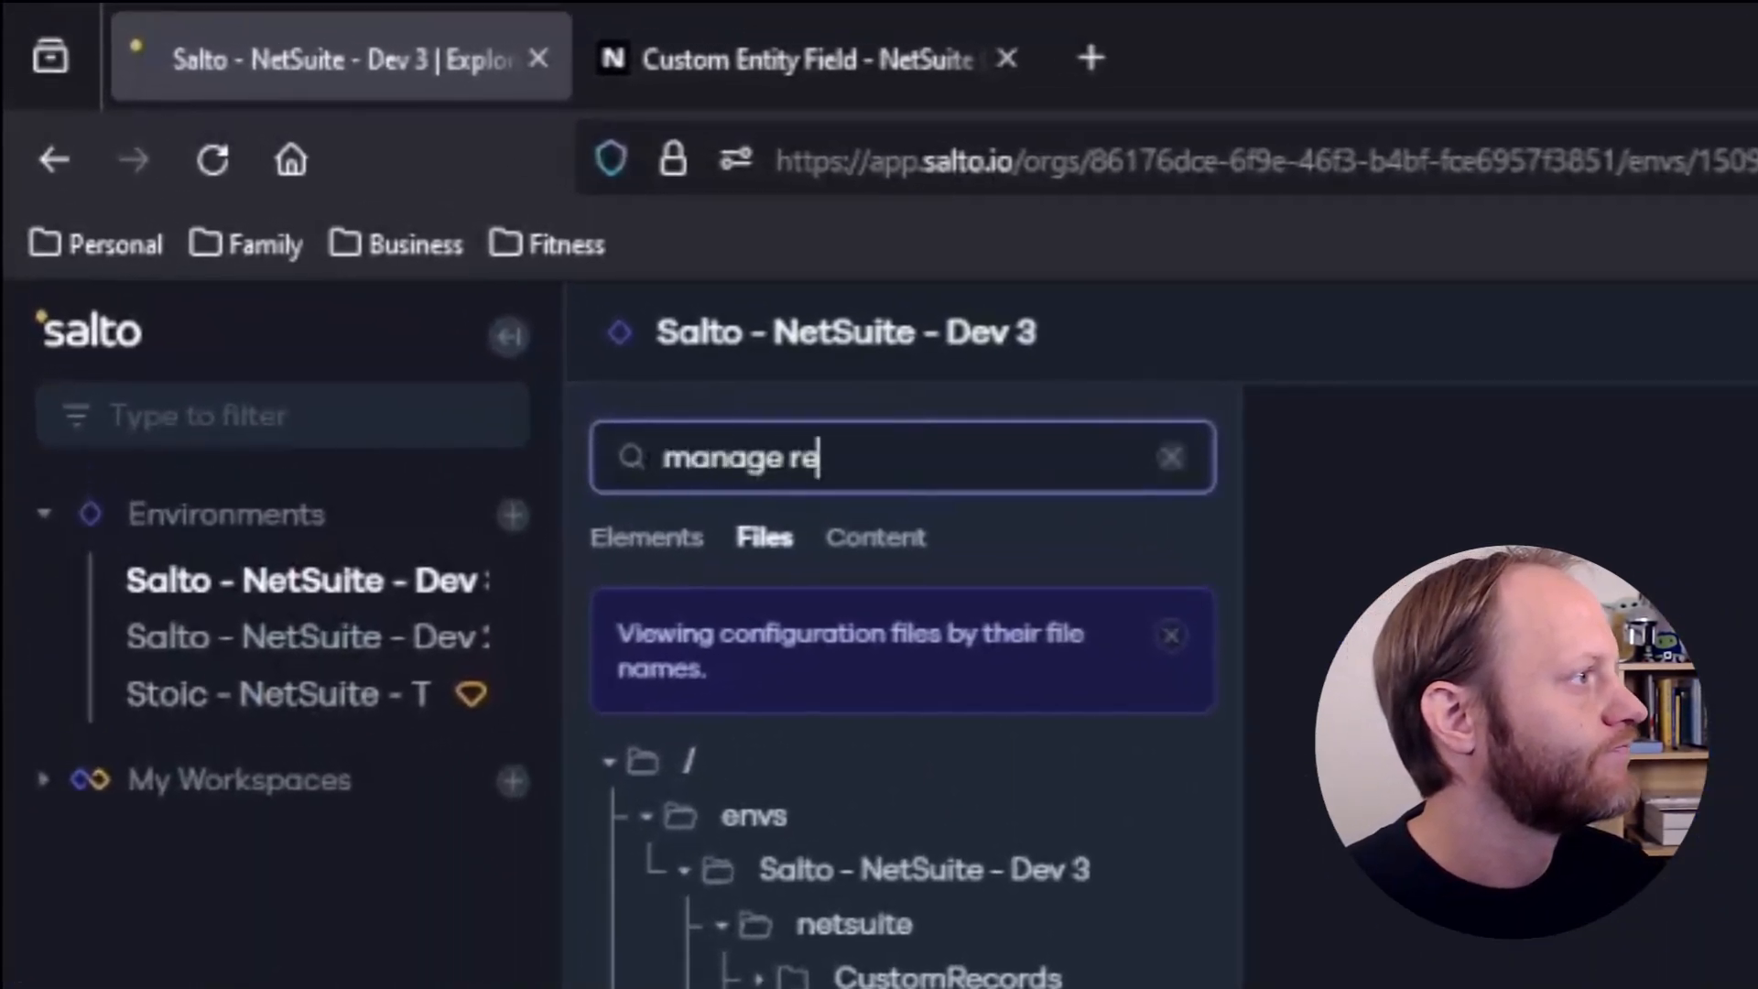
key(BackSpace)
text(rev)
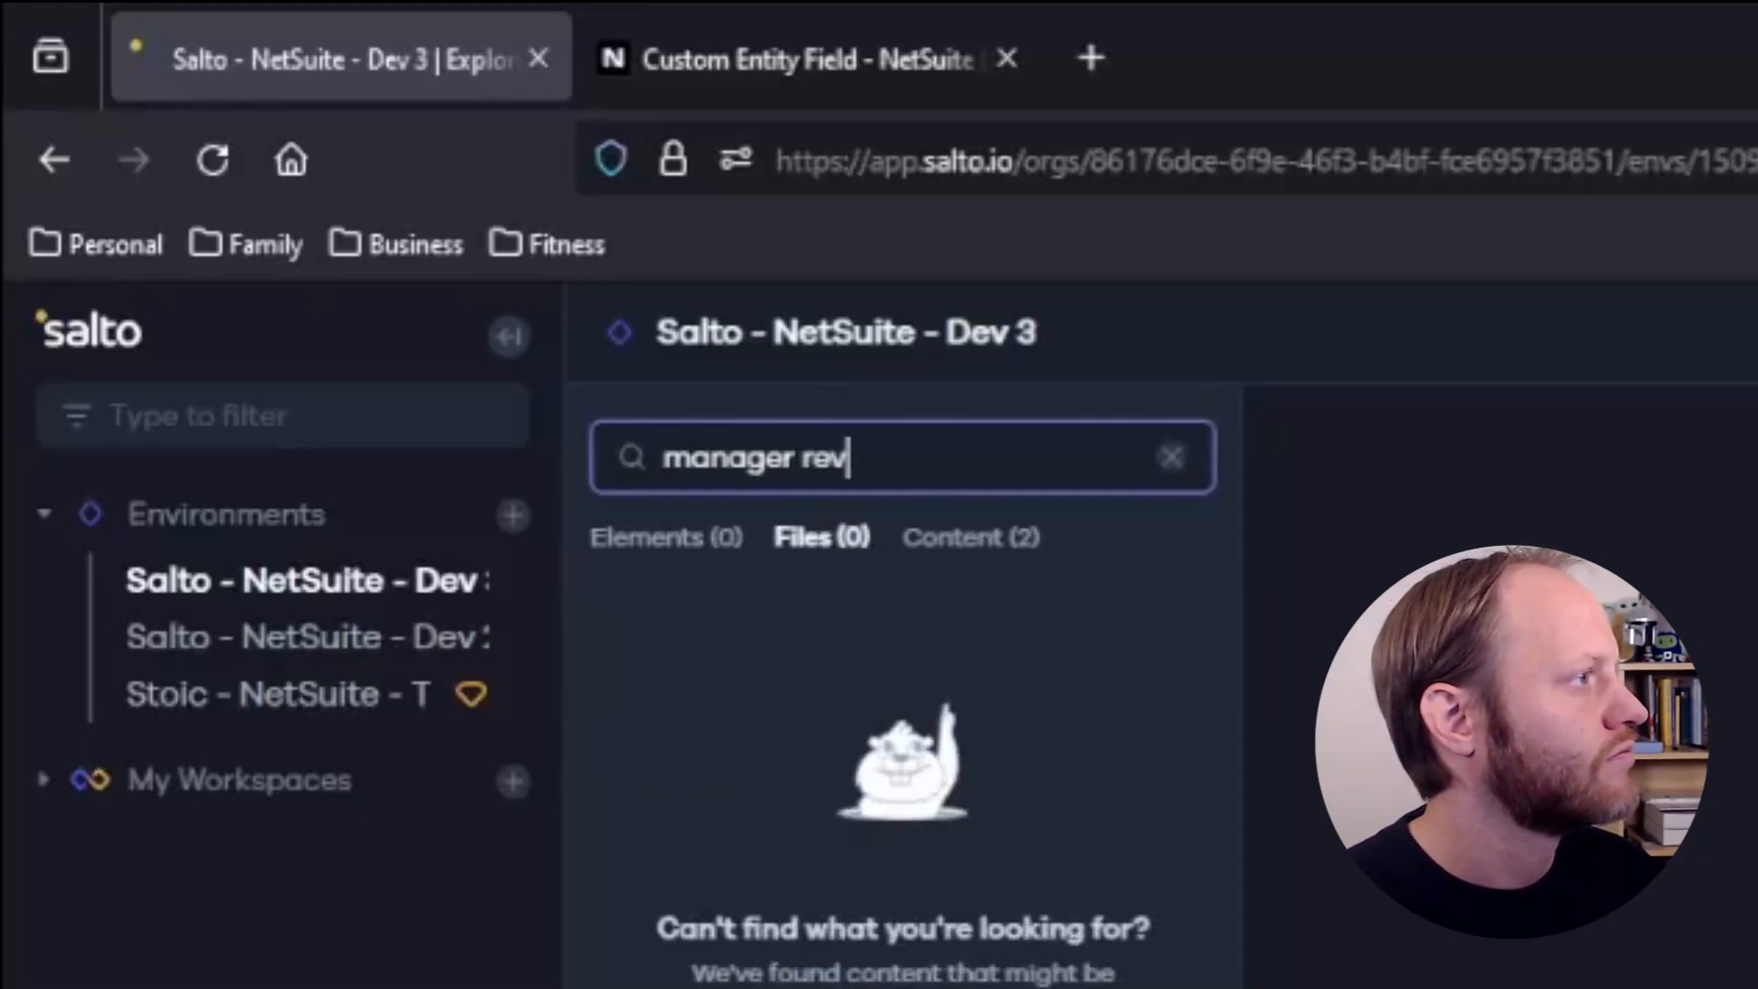
click(684, 540)
click(924, 787)
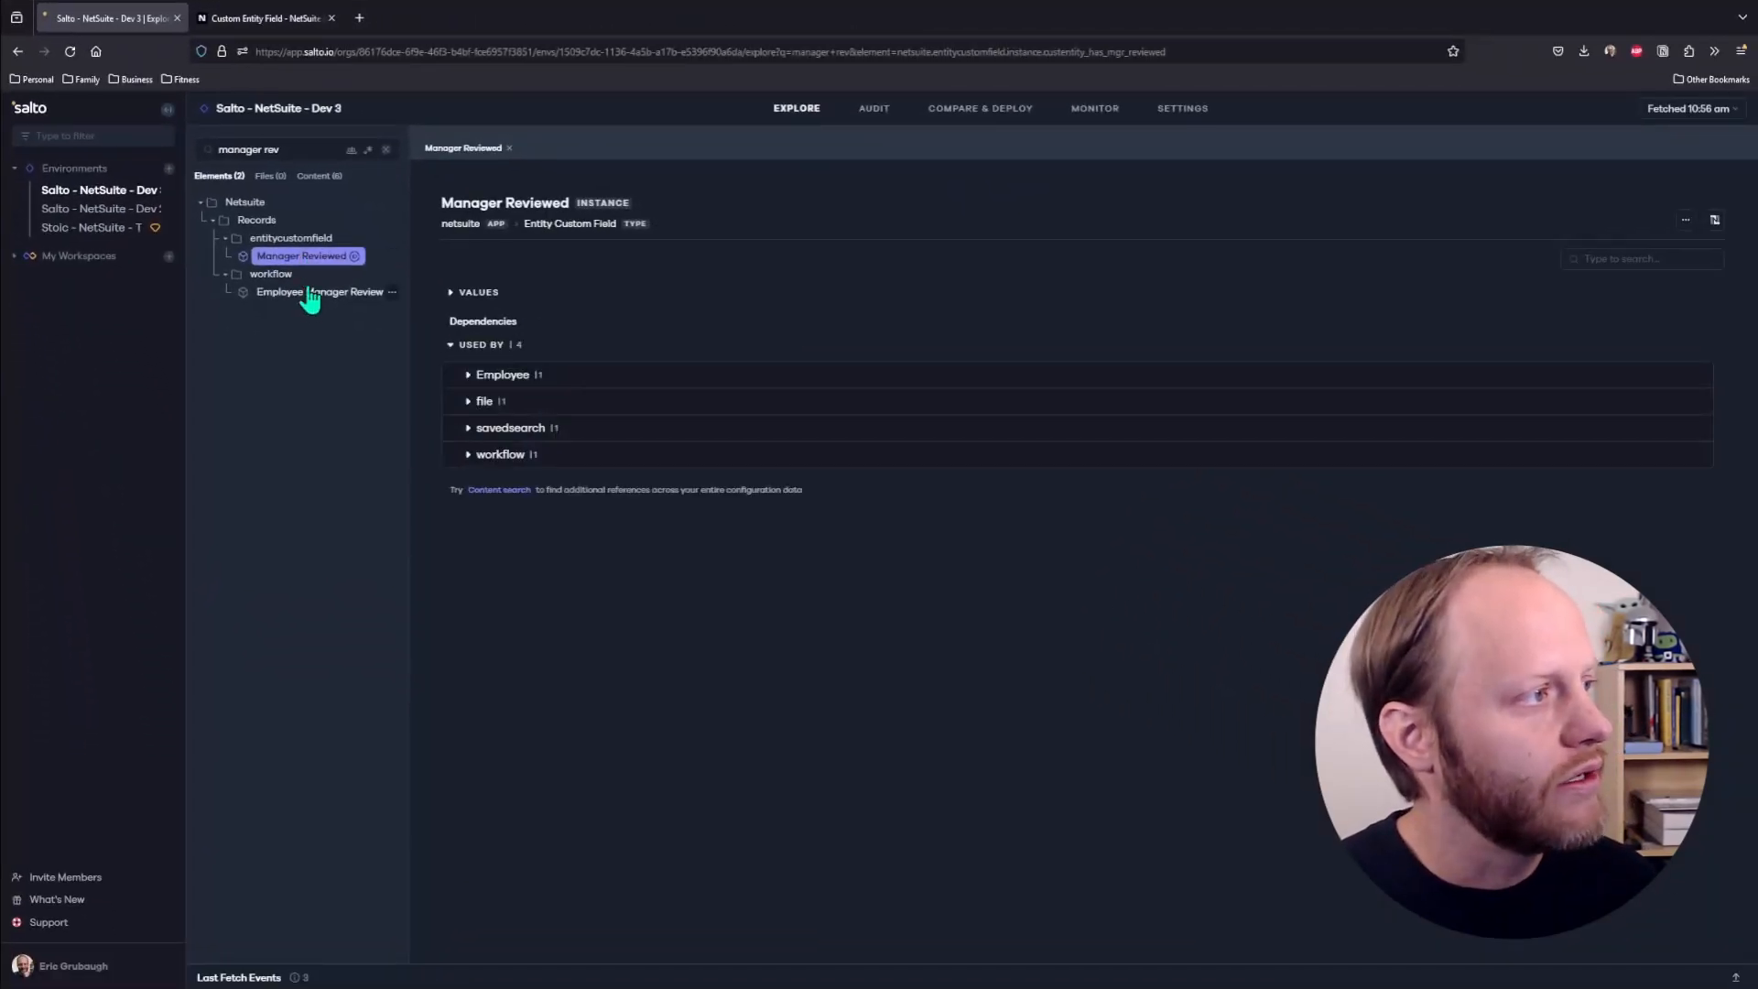
- Review the configuration values of the Manager Reviewed field, then collapse them
click(453, 293)
scroll(570, 431, down, 5)
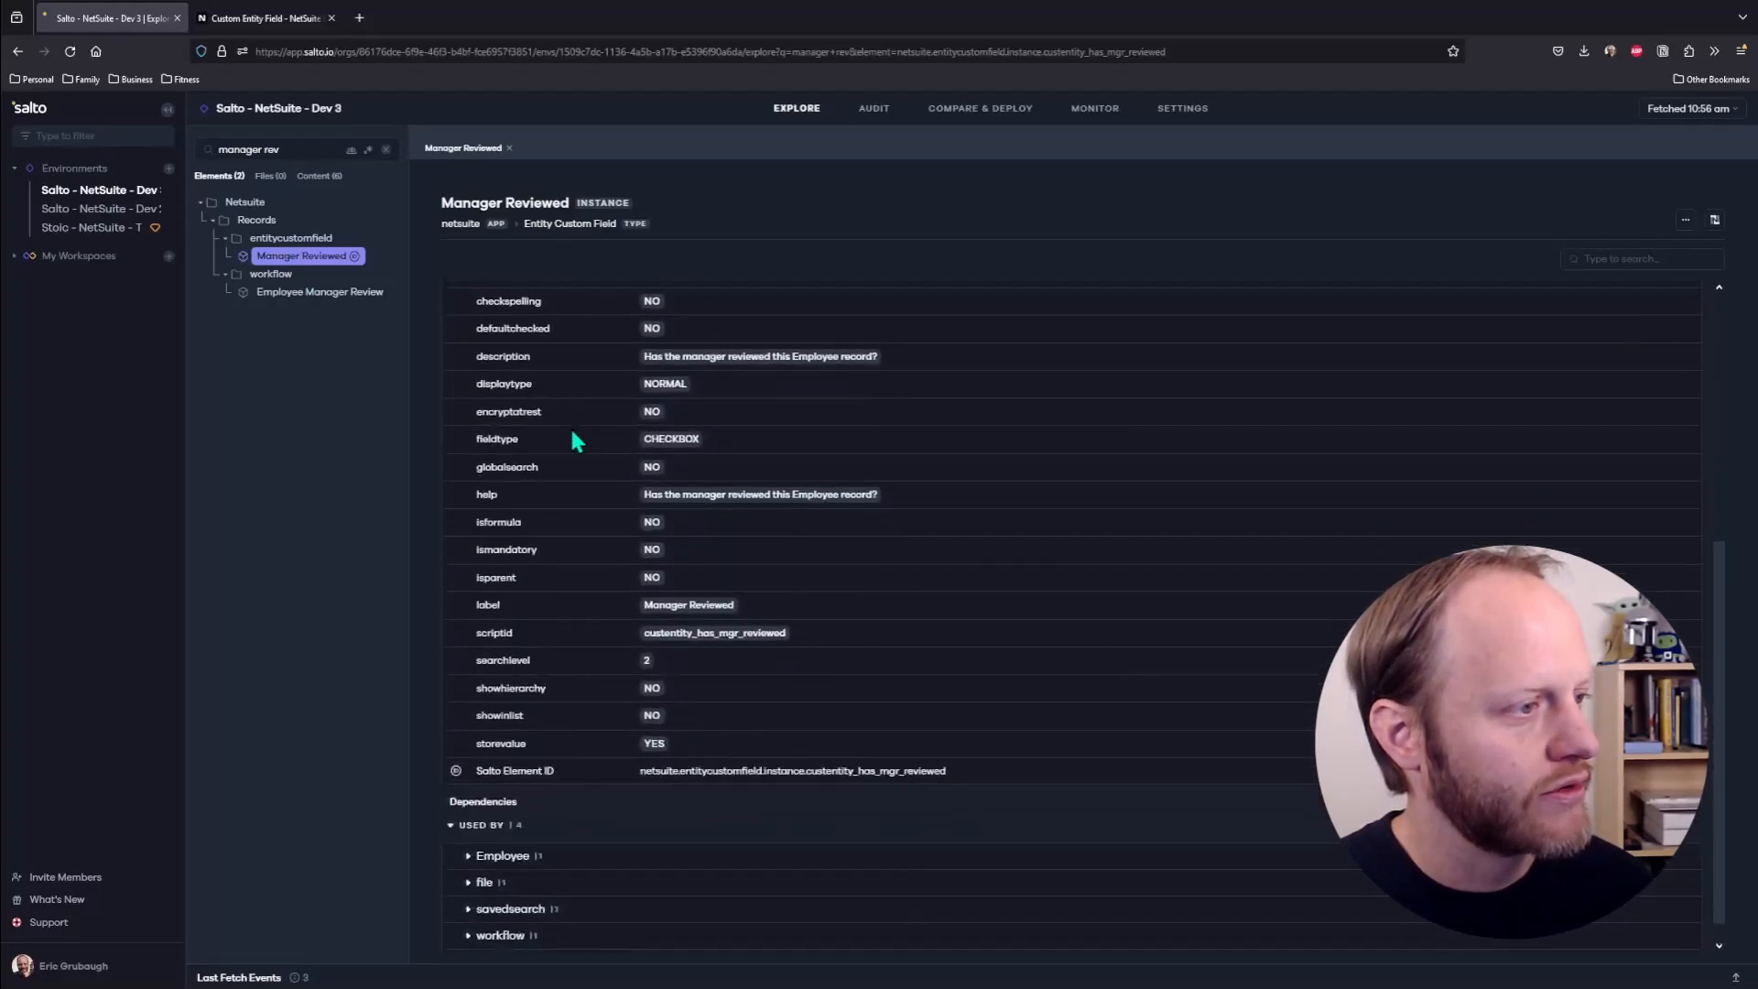
scroll(570, 426, up, 5)
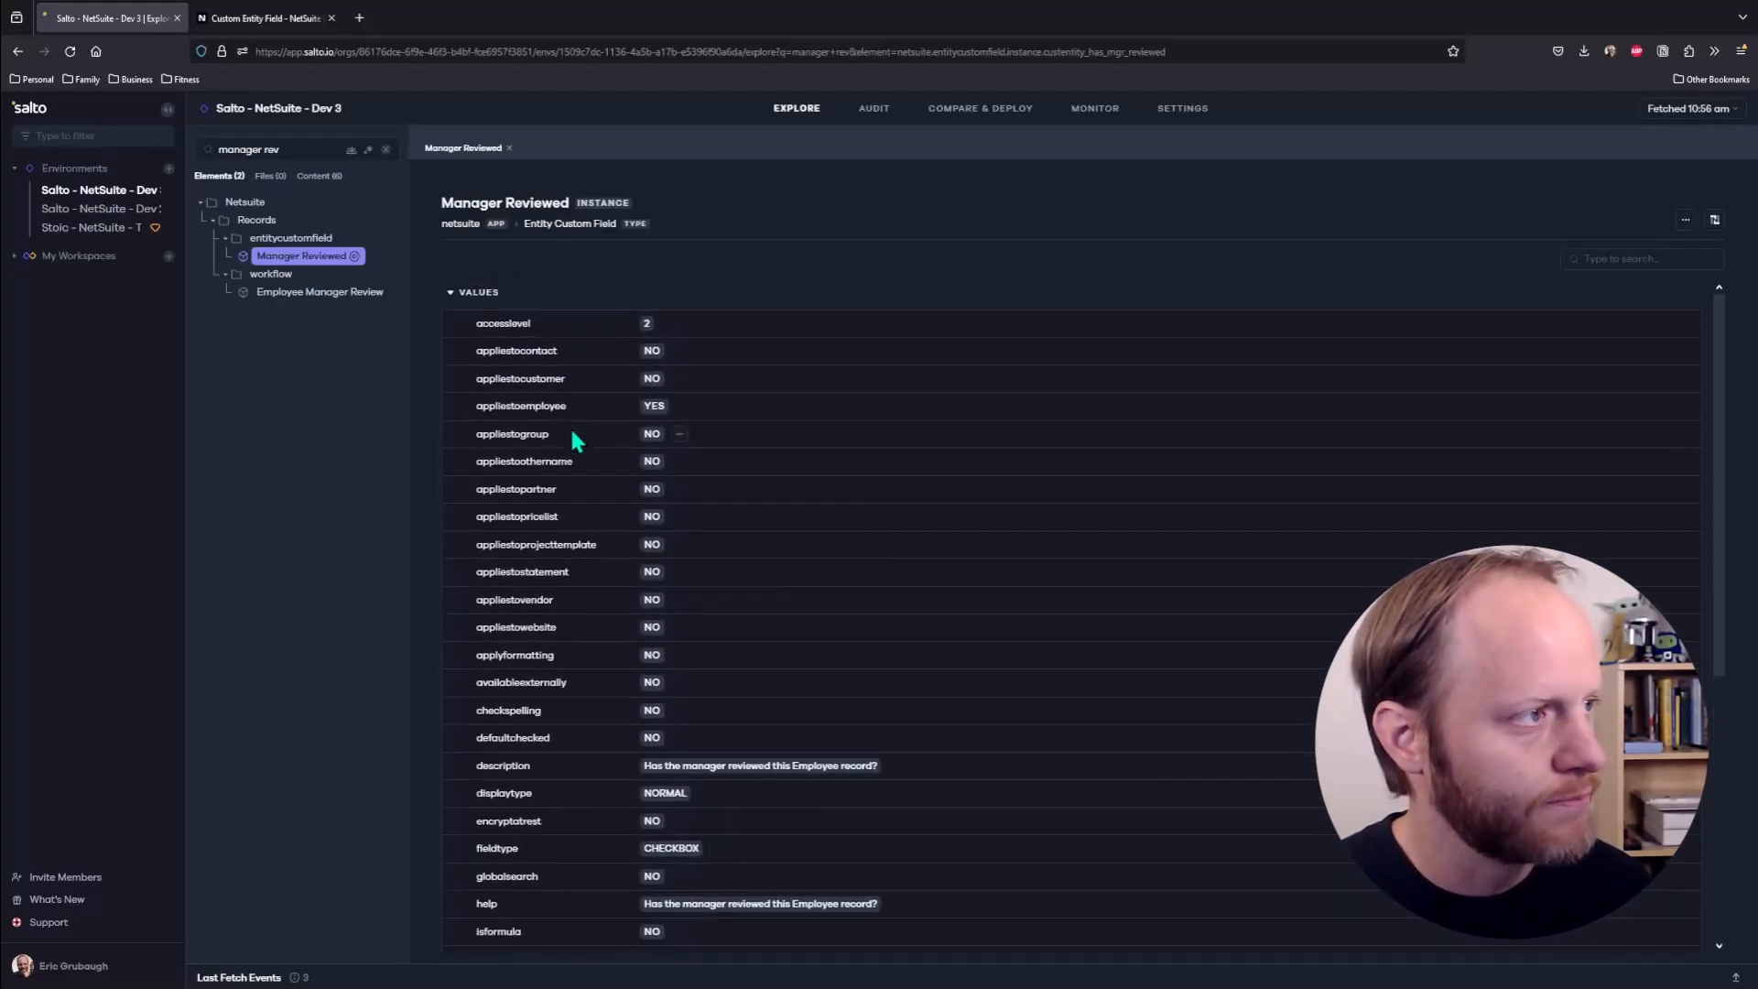
click(451, 292)
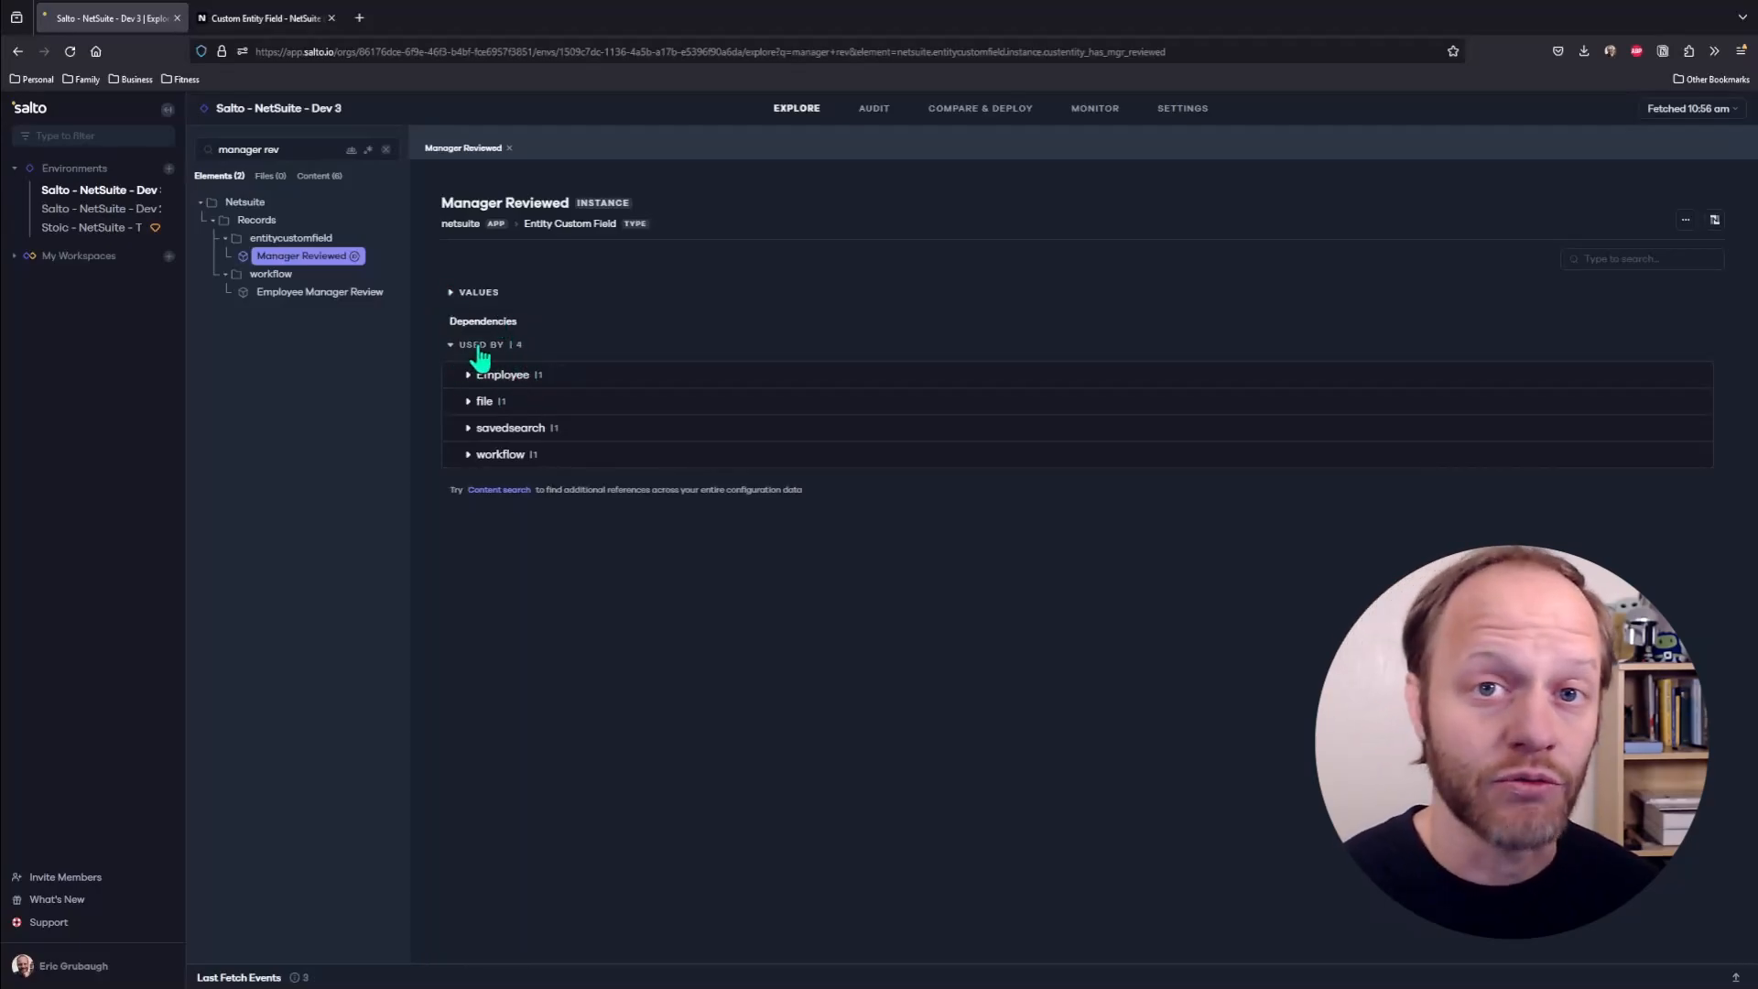
- Examine which file, saved search and workflow use the Manager Reviewed field
click(467, 401)
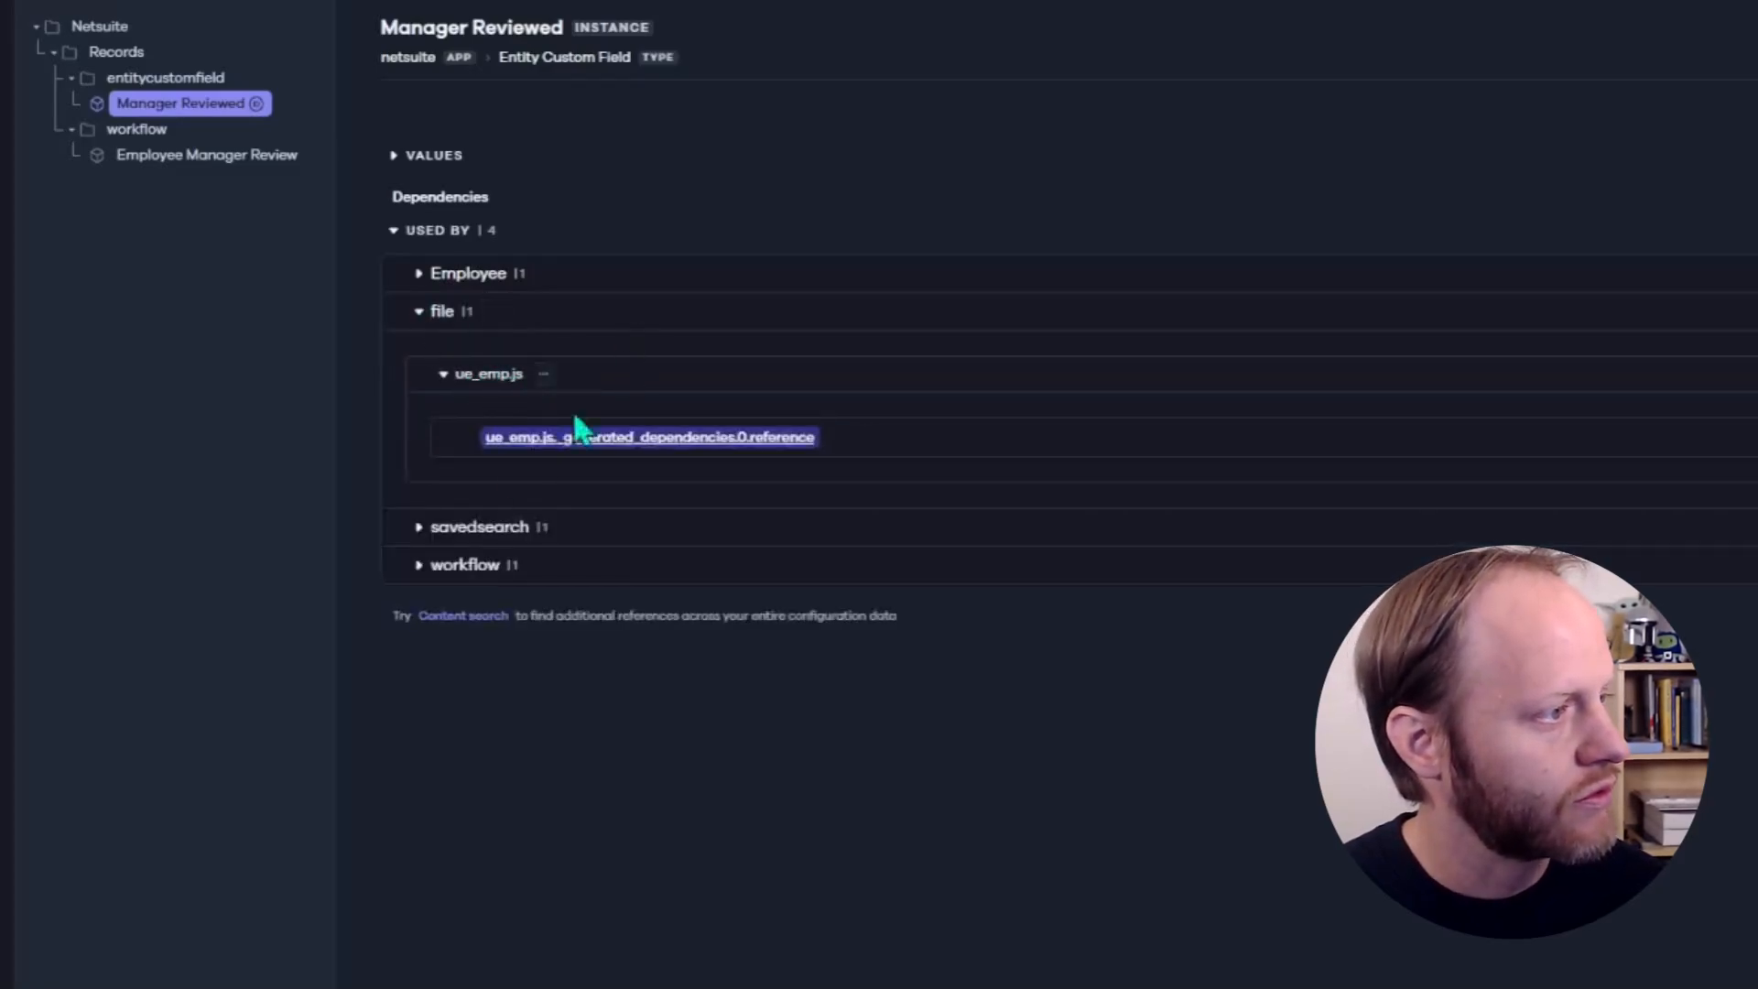
click(419, 528)
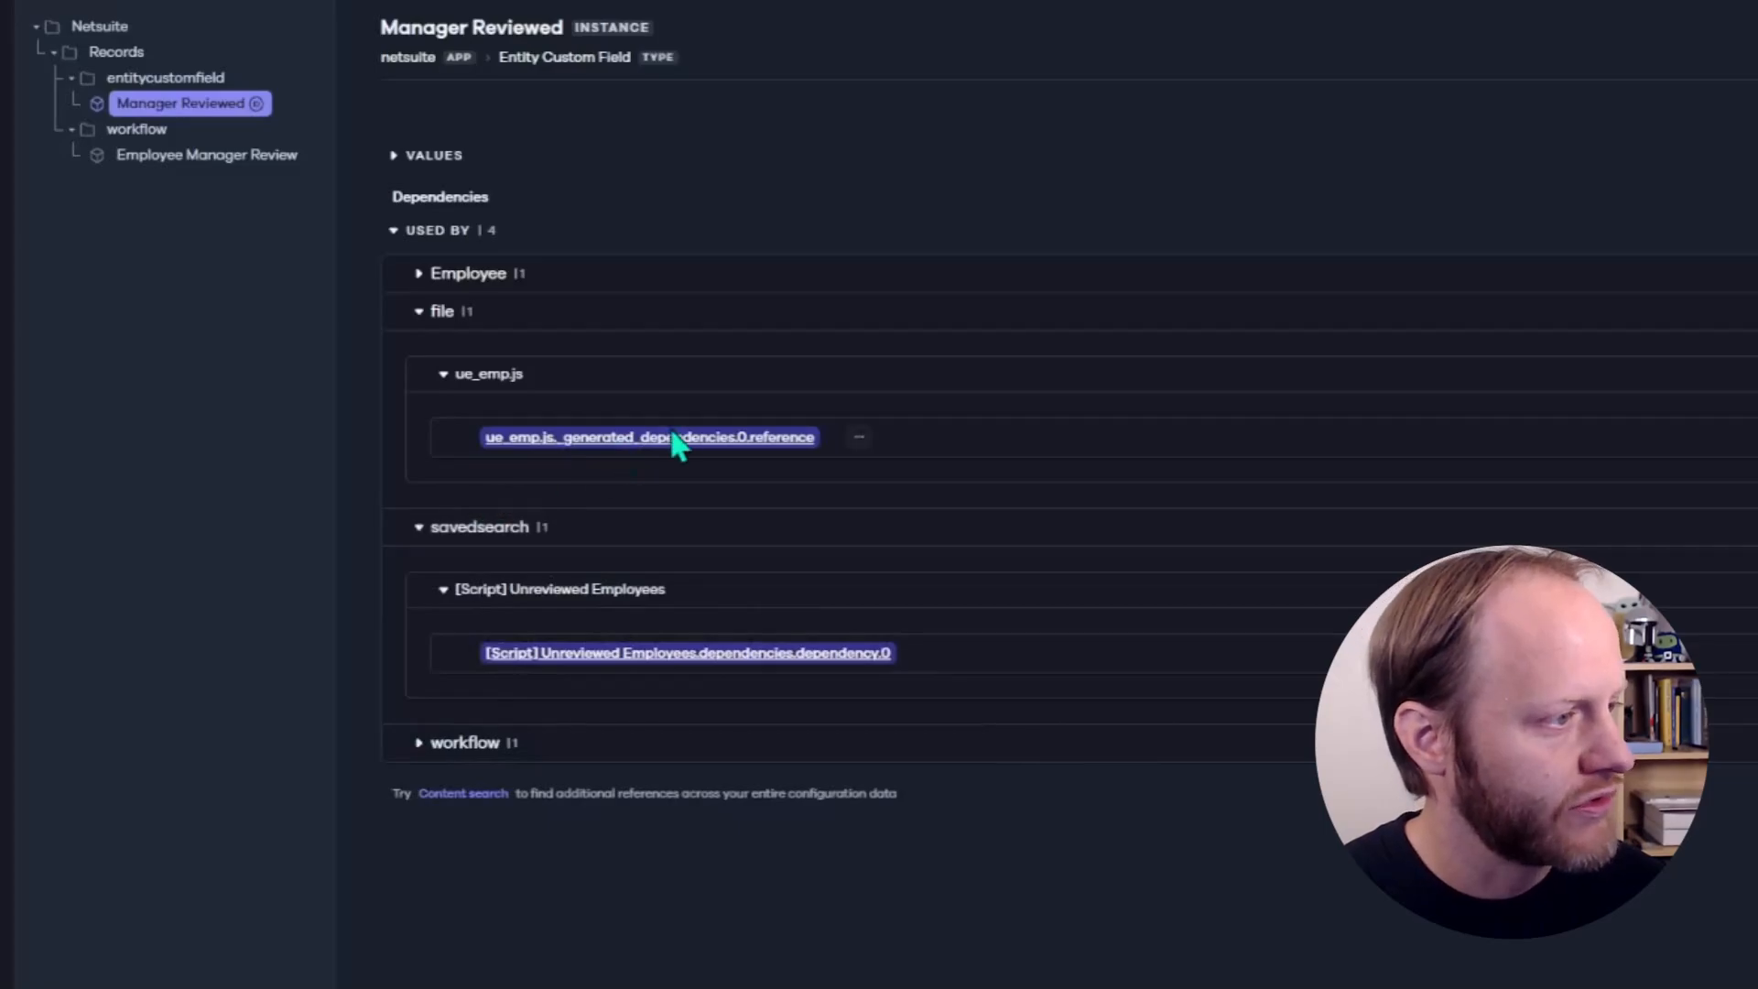
click(415, 742)
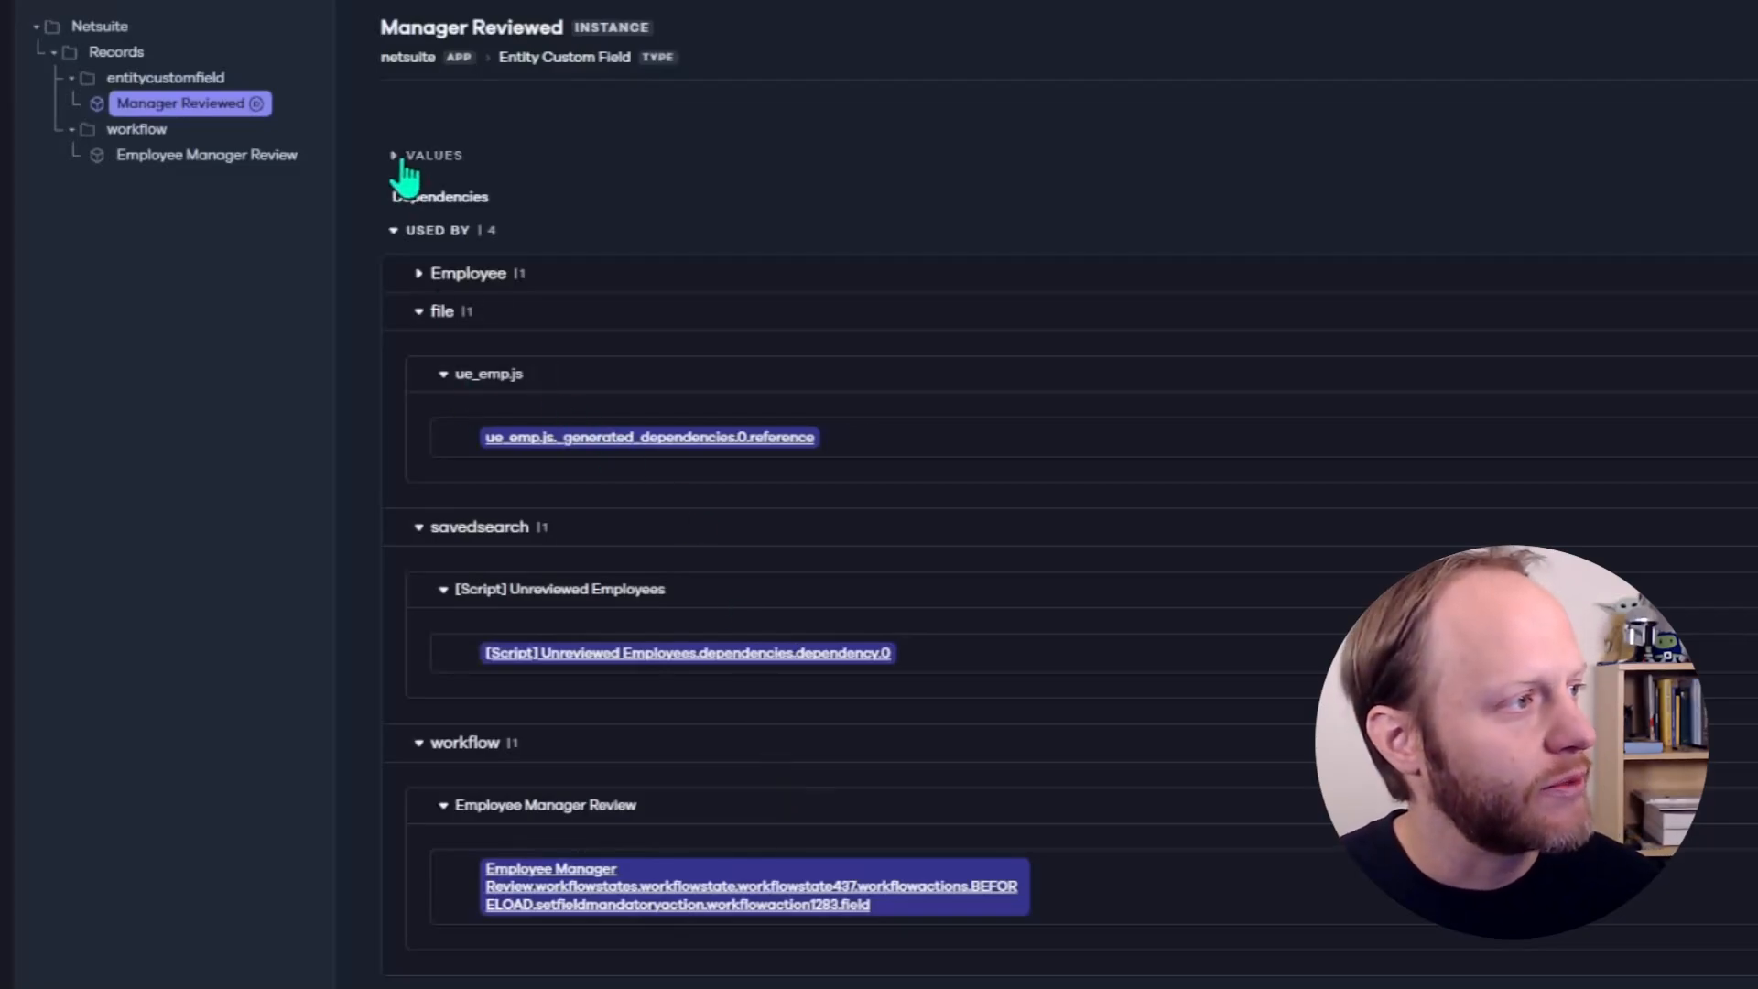
click(394, 231)
- Set up a new monitoring notification named "Manager Reviewed" has changed, with the field name in double quotes
click(1098, 108)
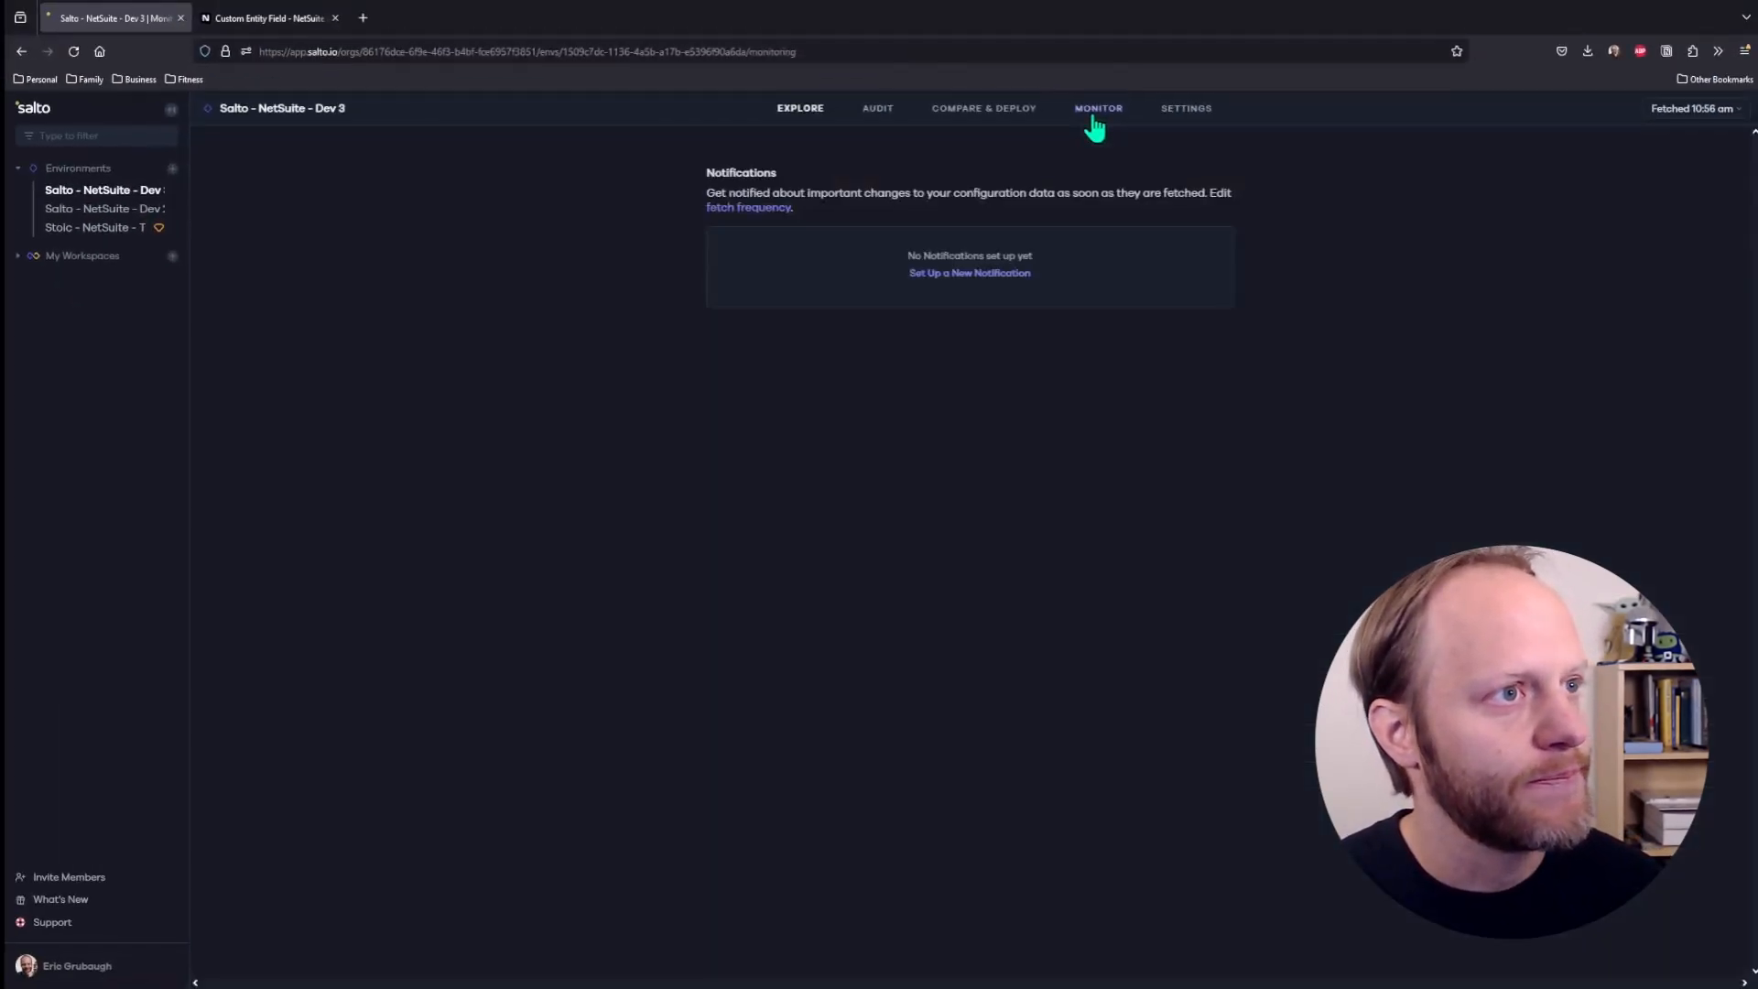
click(966, 272)
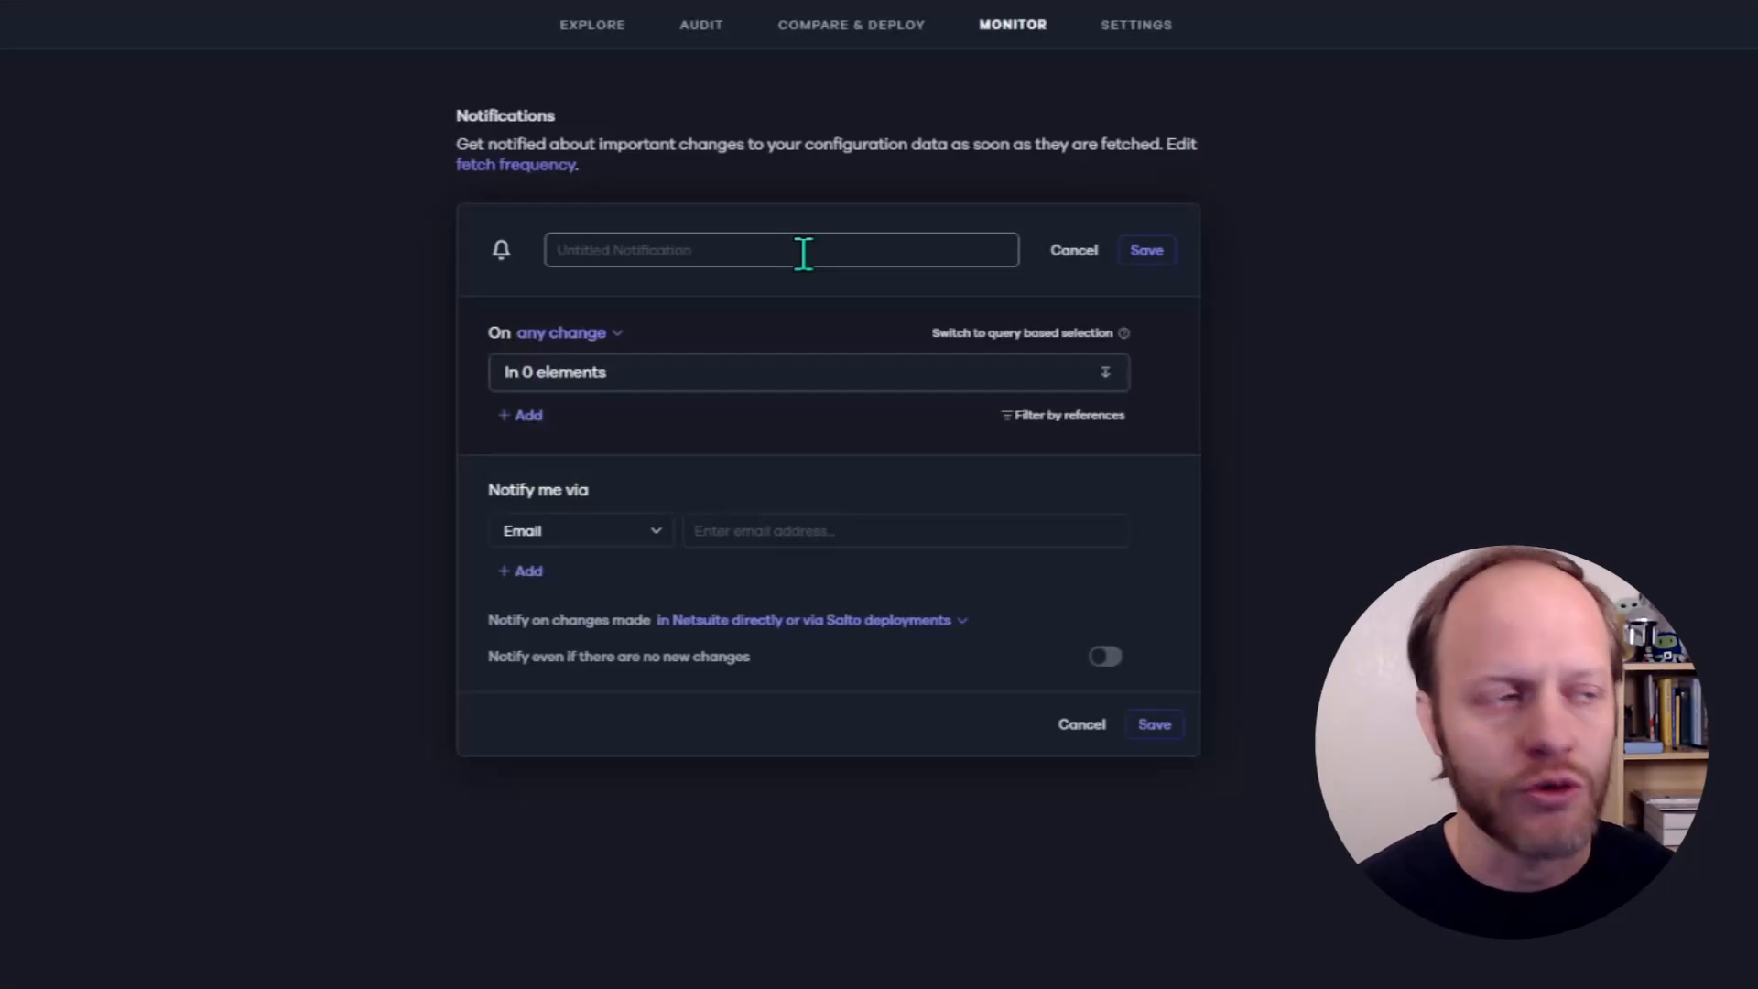
click(803, 253)
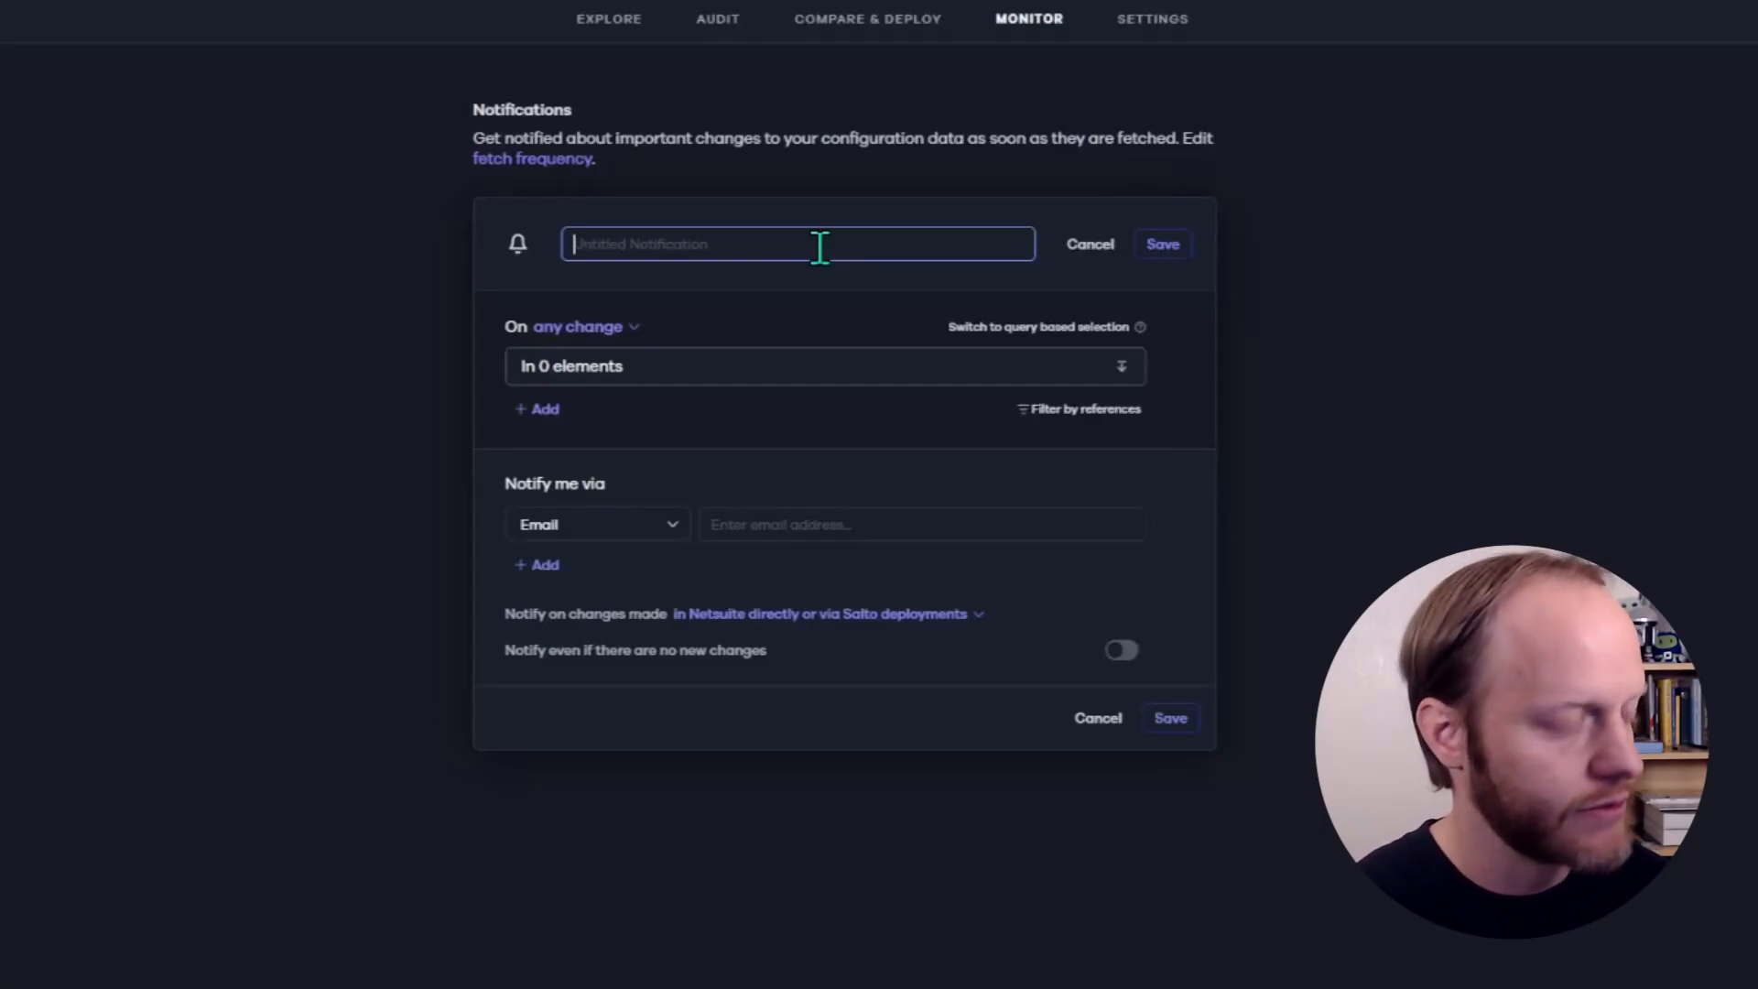
text("Manager Reviwe)
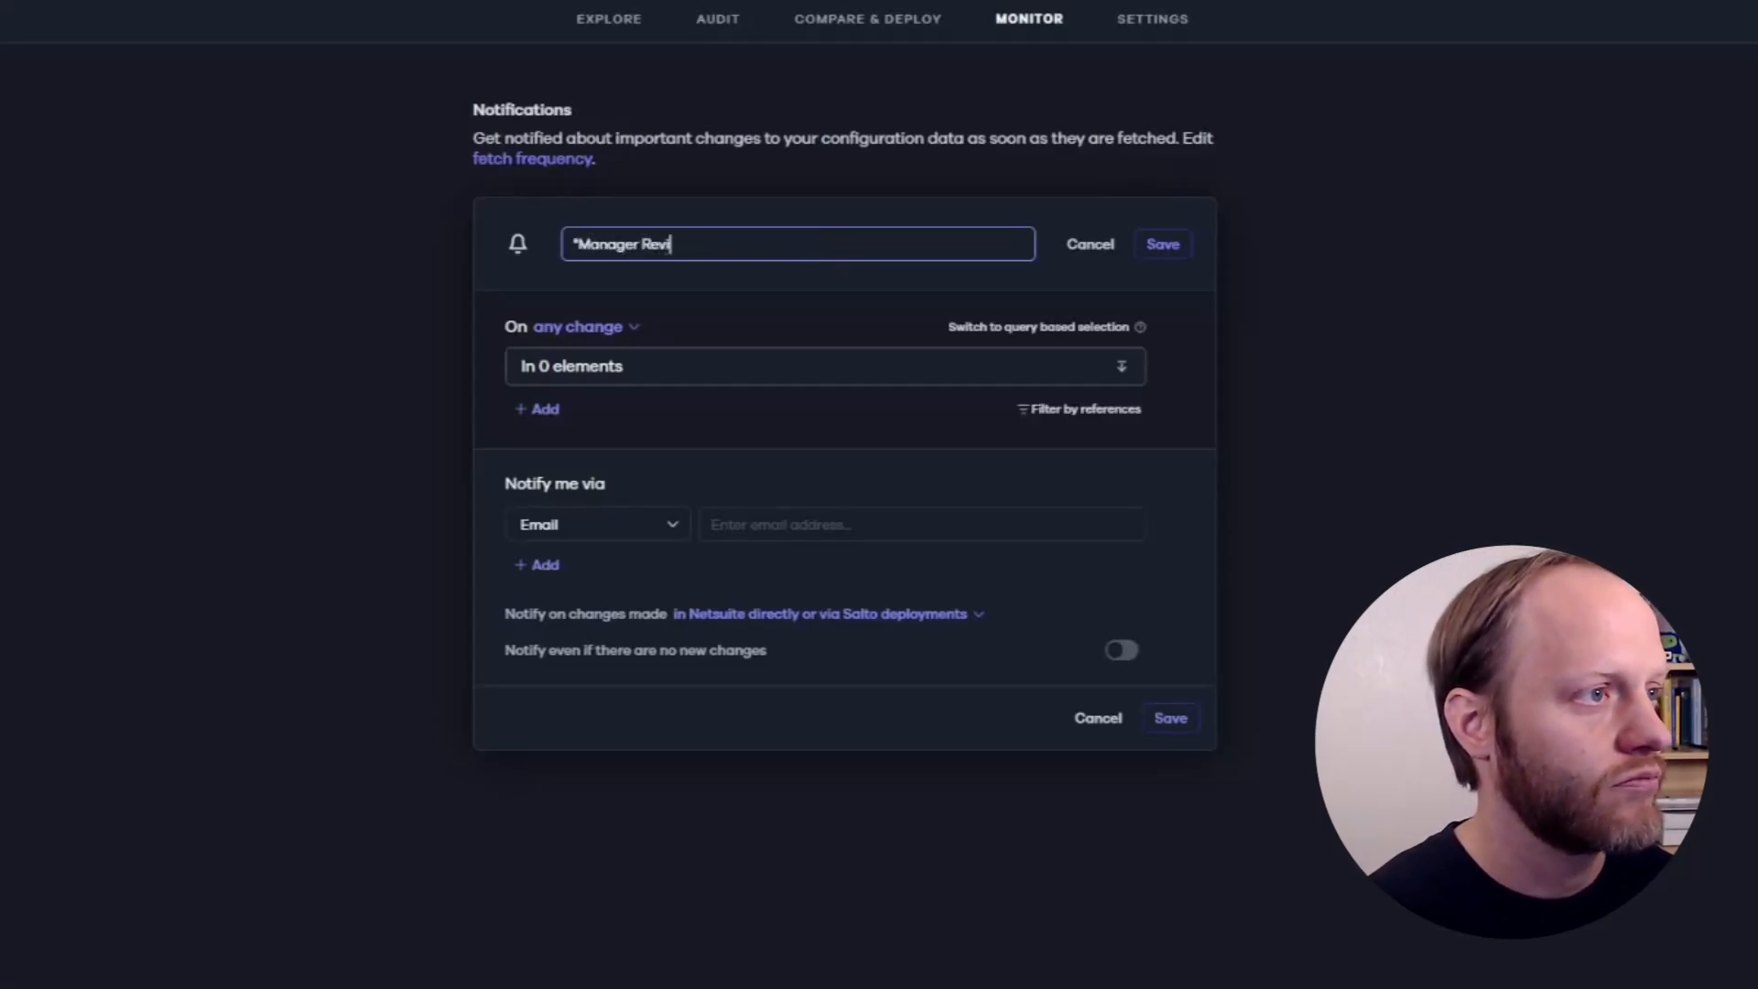
key(BackSpace)
key(BackSpace)
text(ewed)
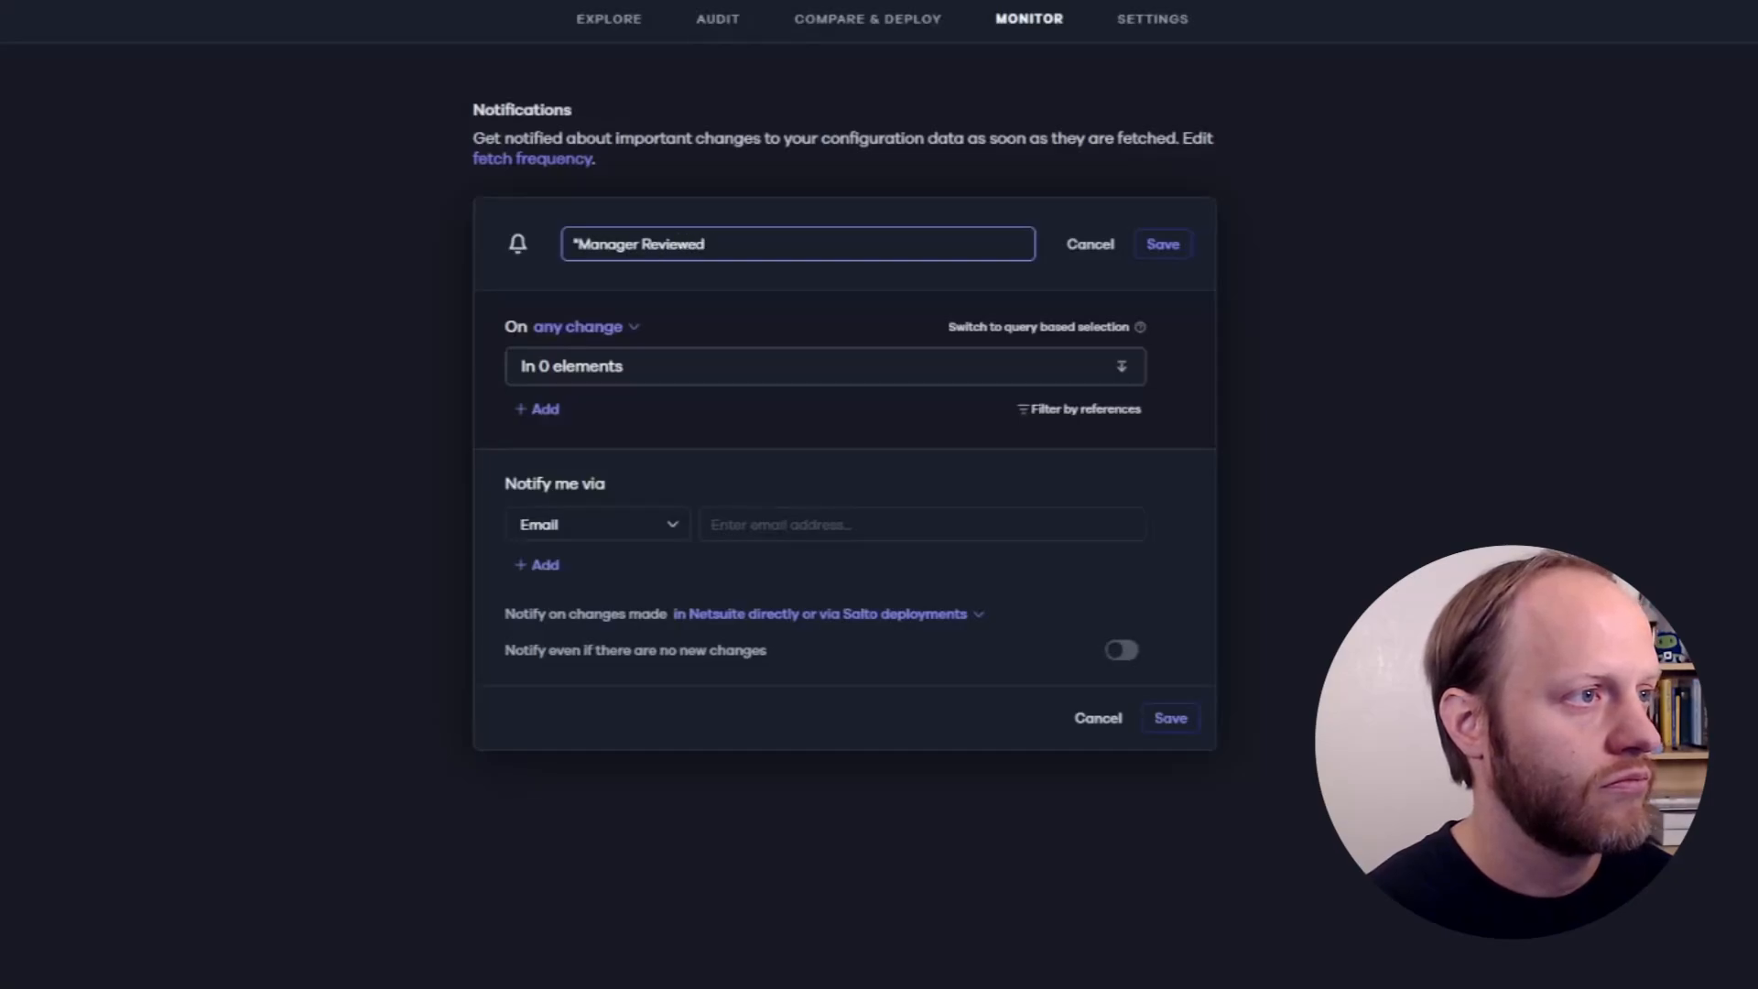
text(" has changed)
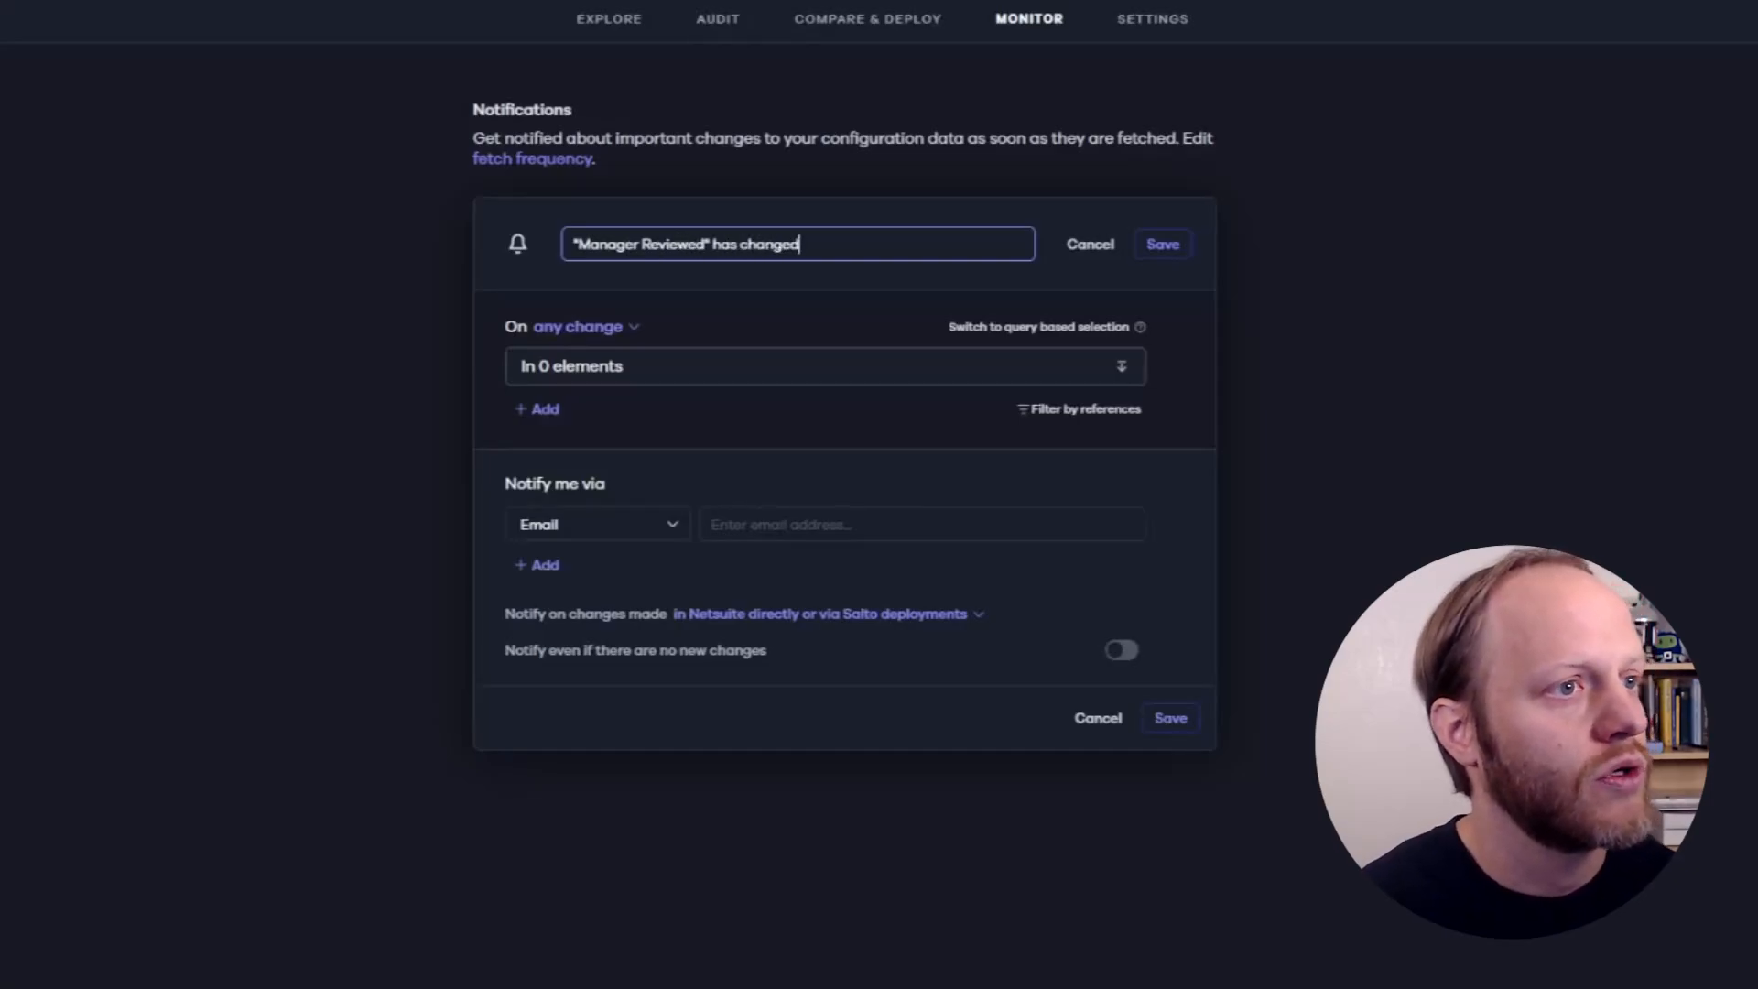
- Keep the trigger on any change and select the custentity_has_mgr_reviewed instance under entitycustomfield as the monitored element
click(617, 329)
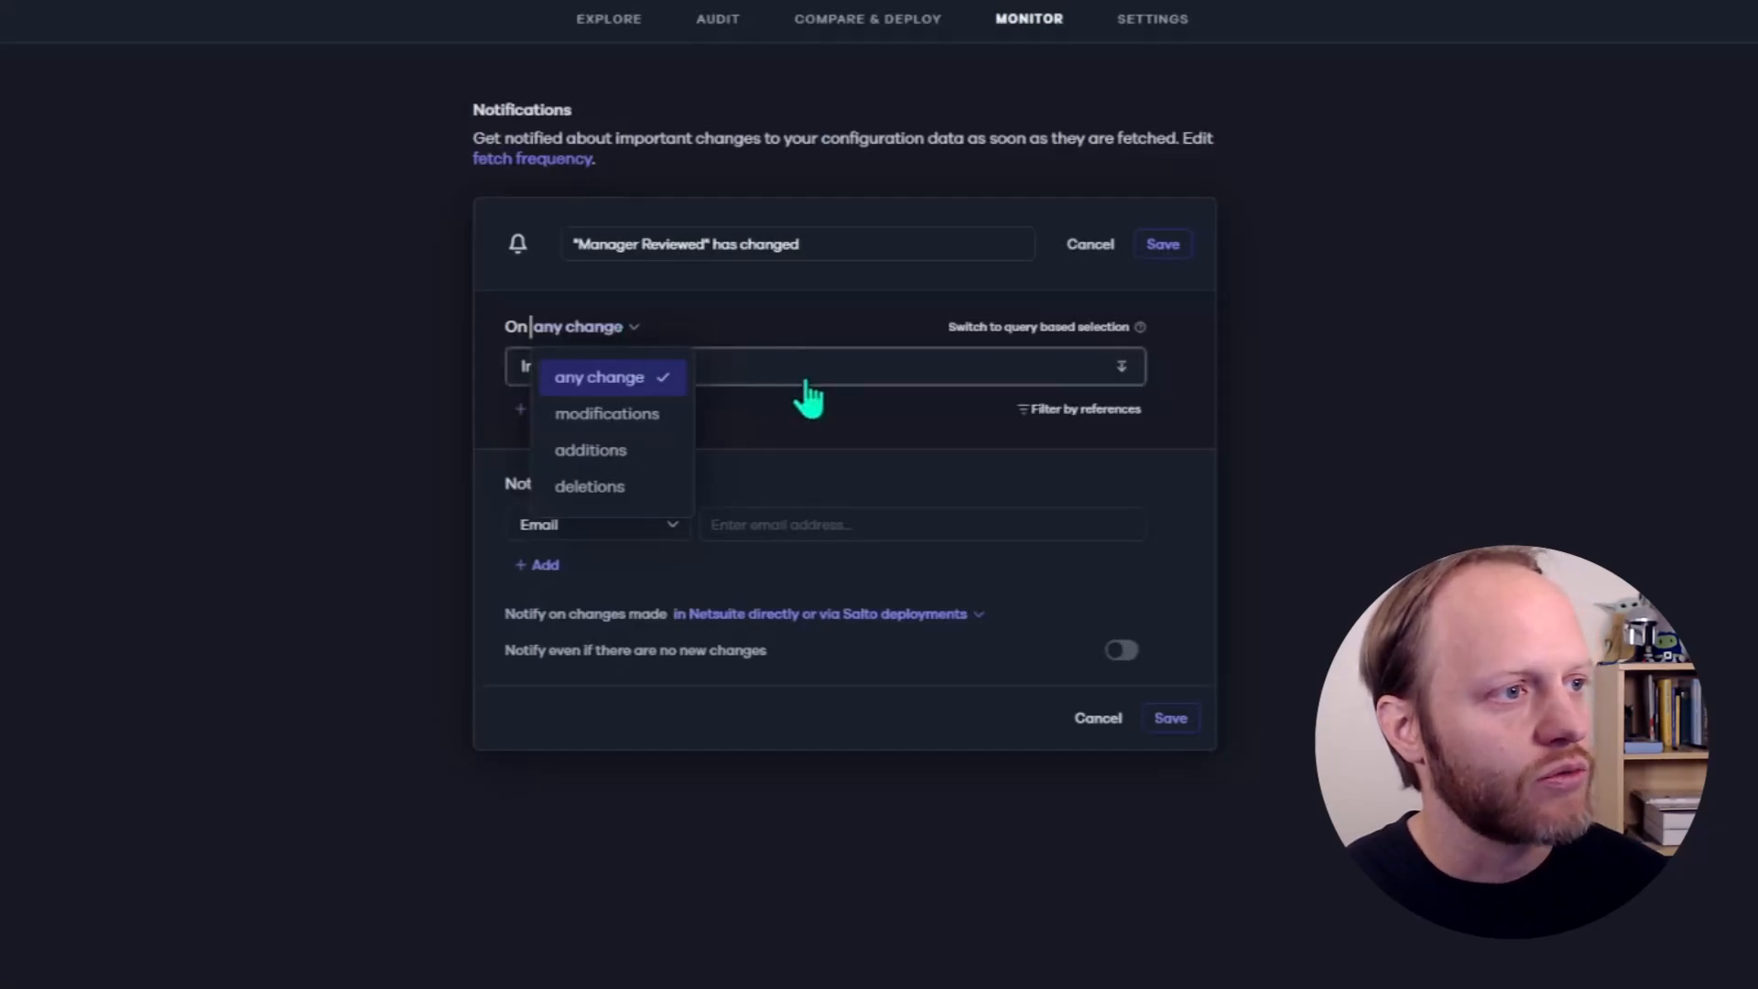
click(727, 377)
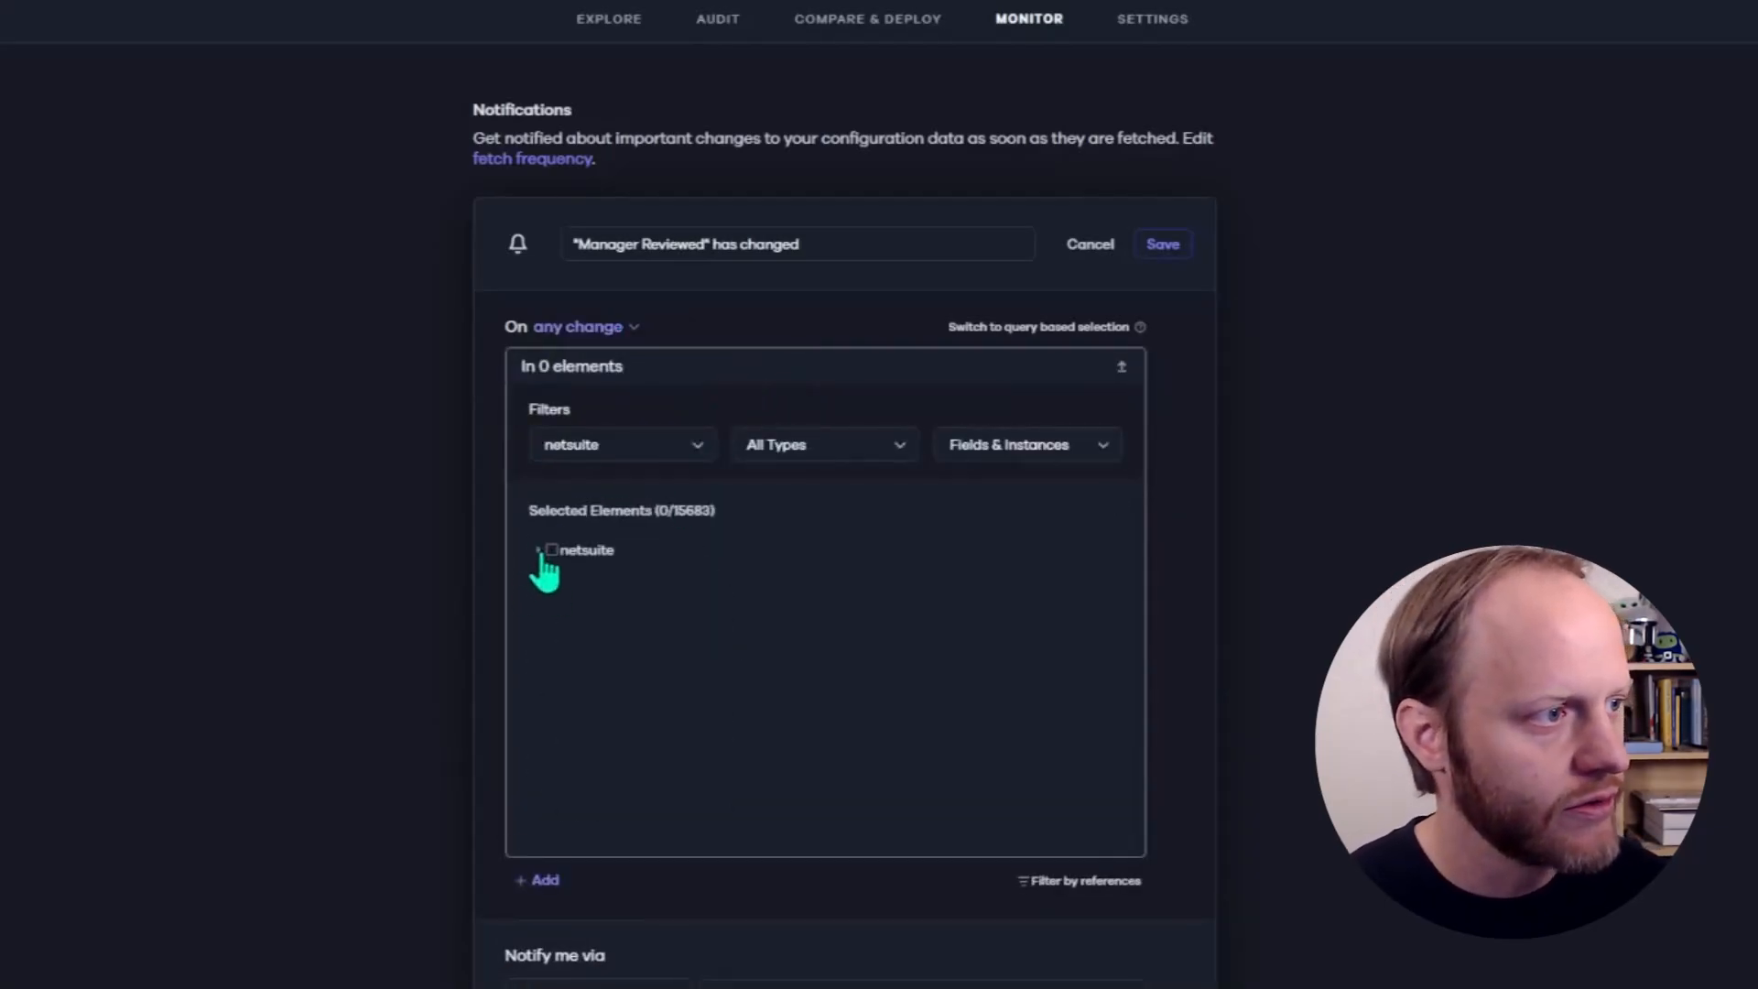
click(538, 550)
click(555, 600)
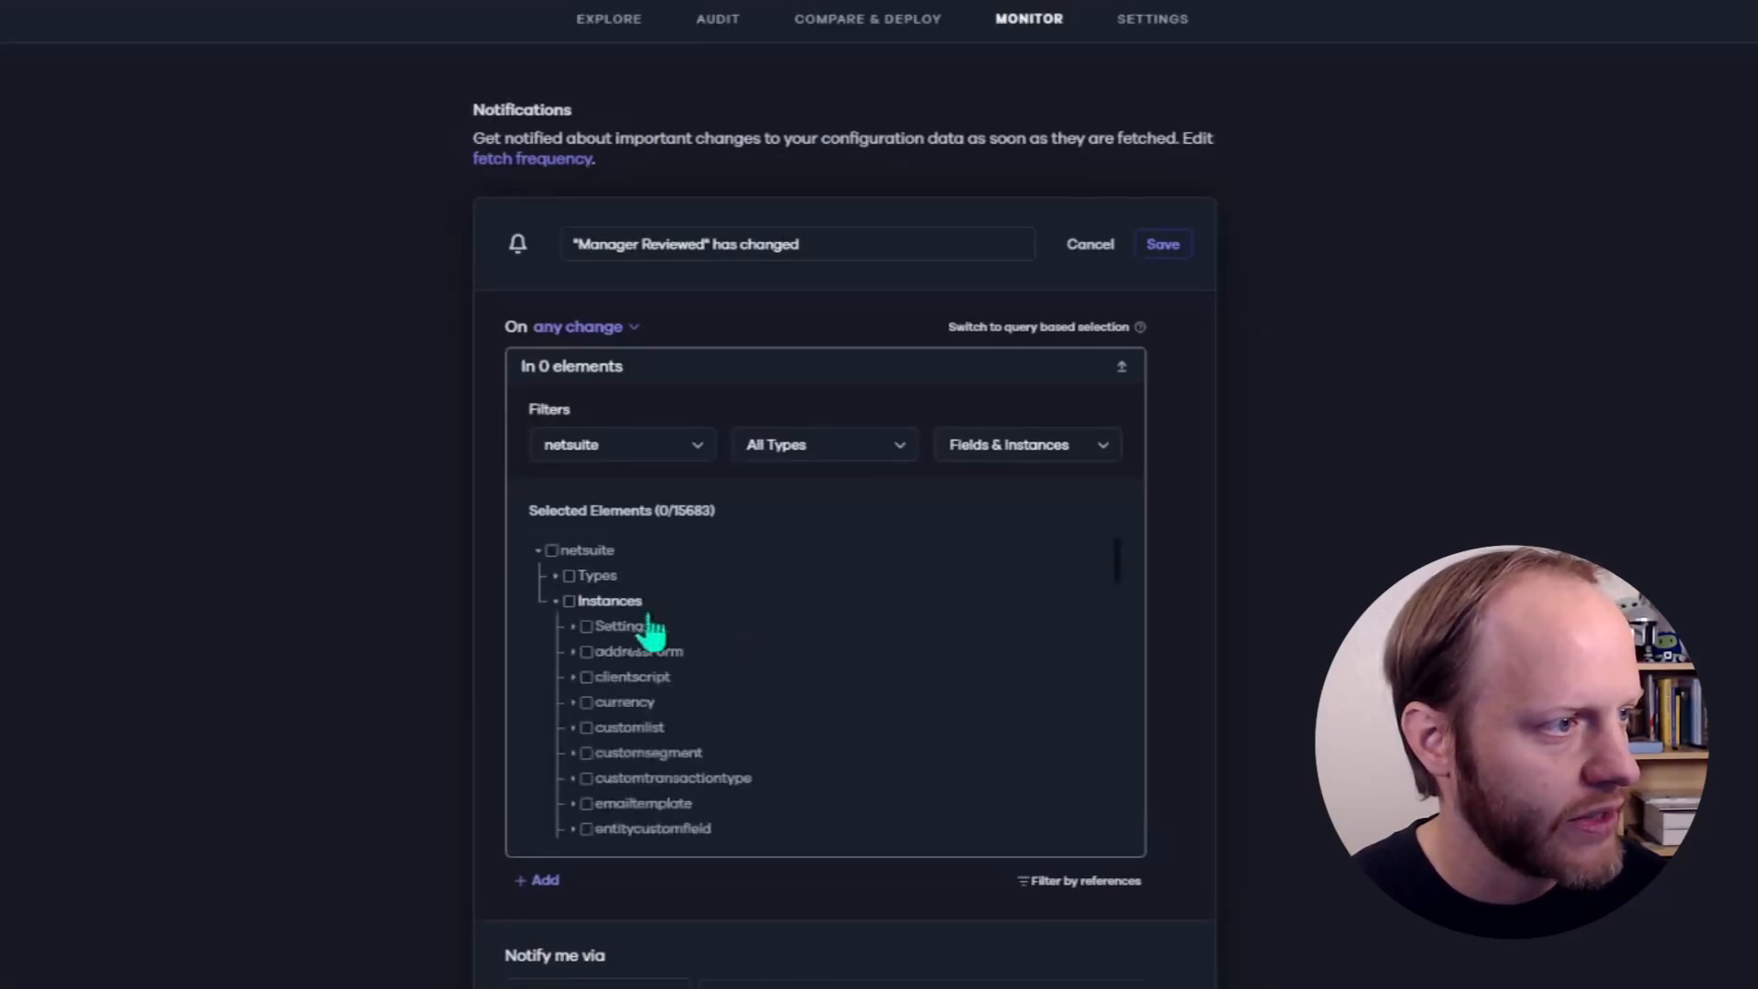
scroll(652, 742, down, 2)
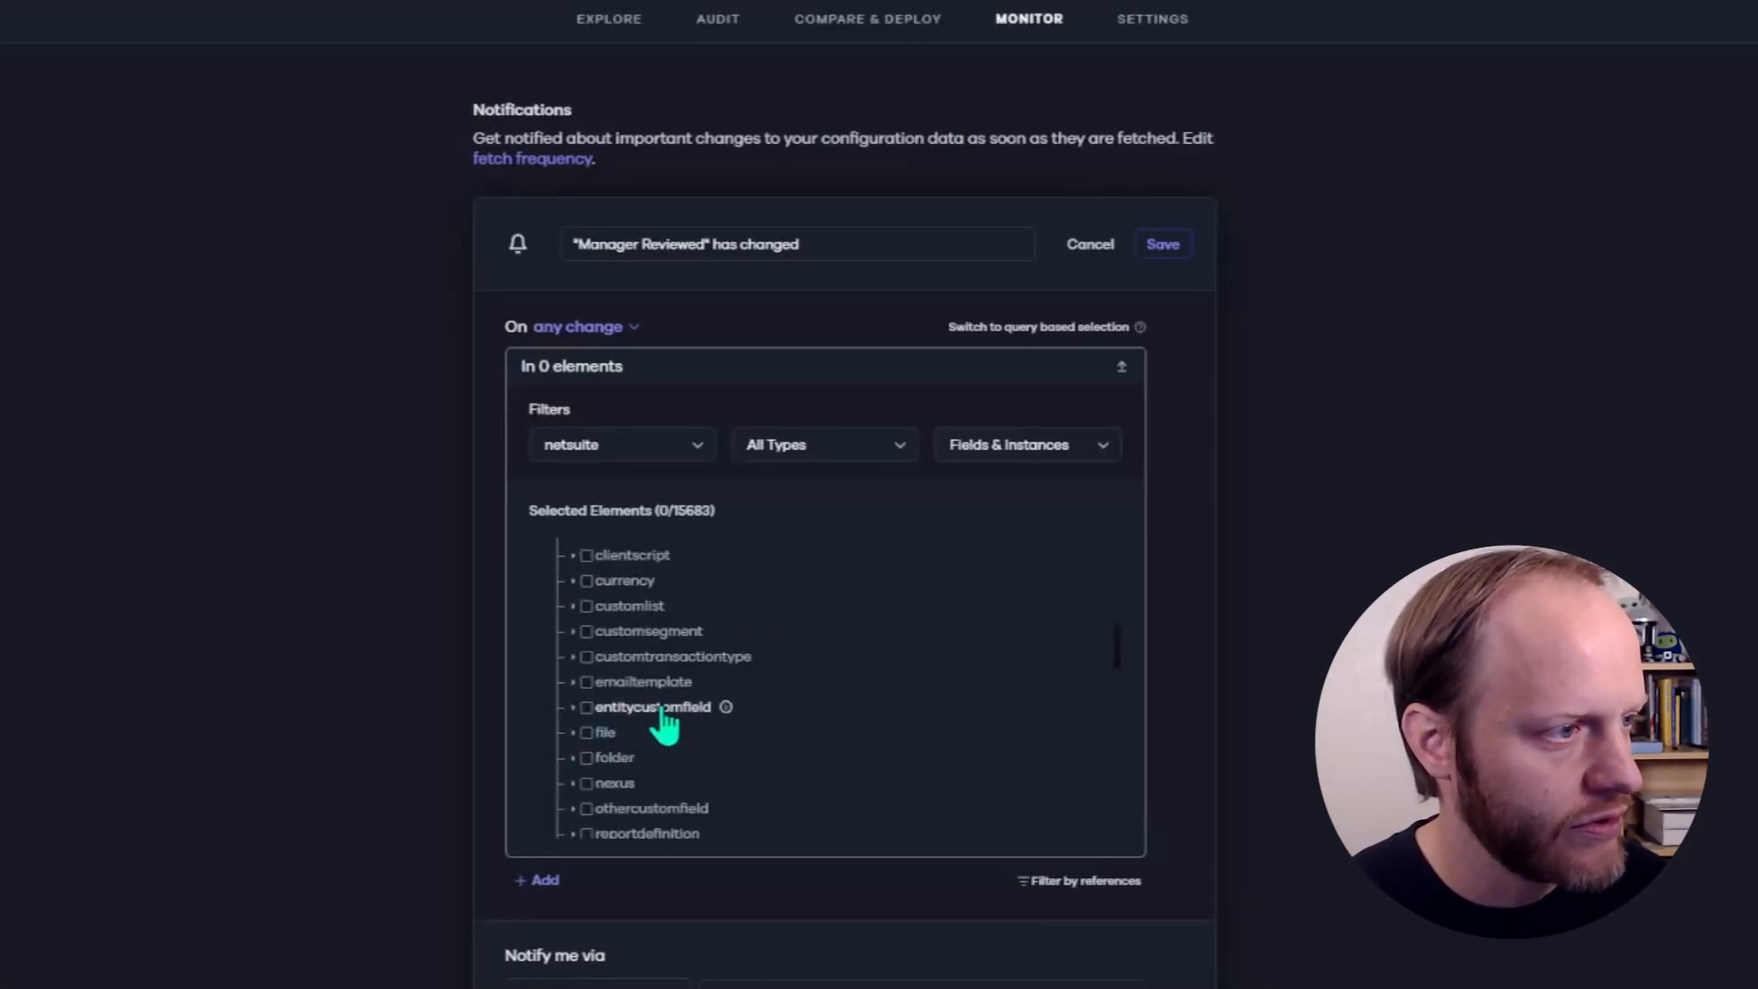
click(577, 708)
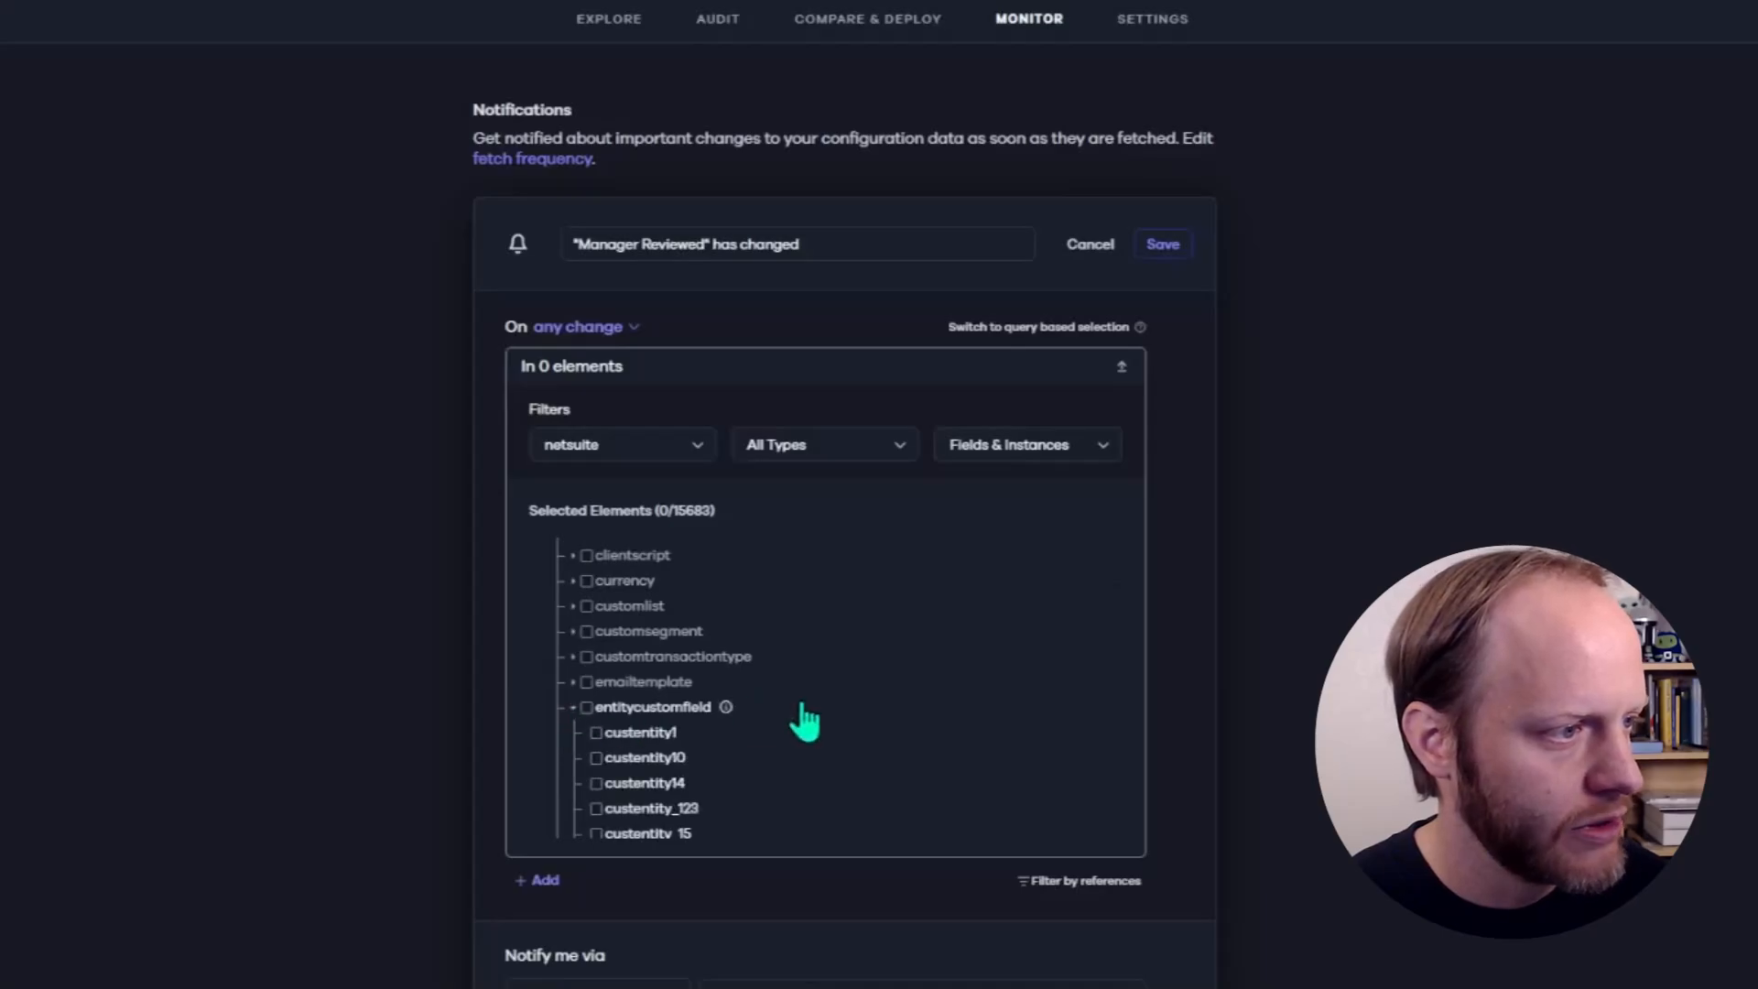
scroll(801, 723, down, 1)
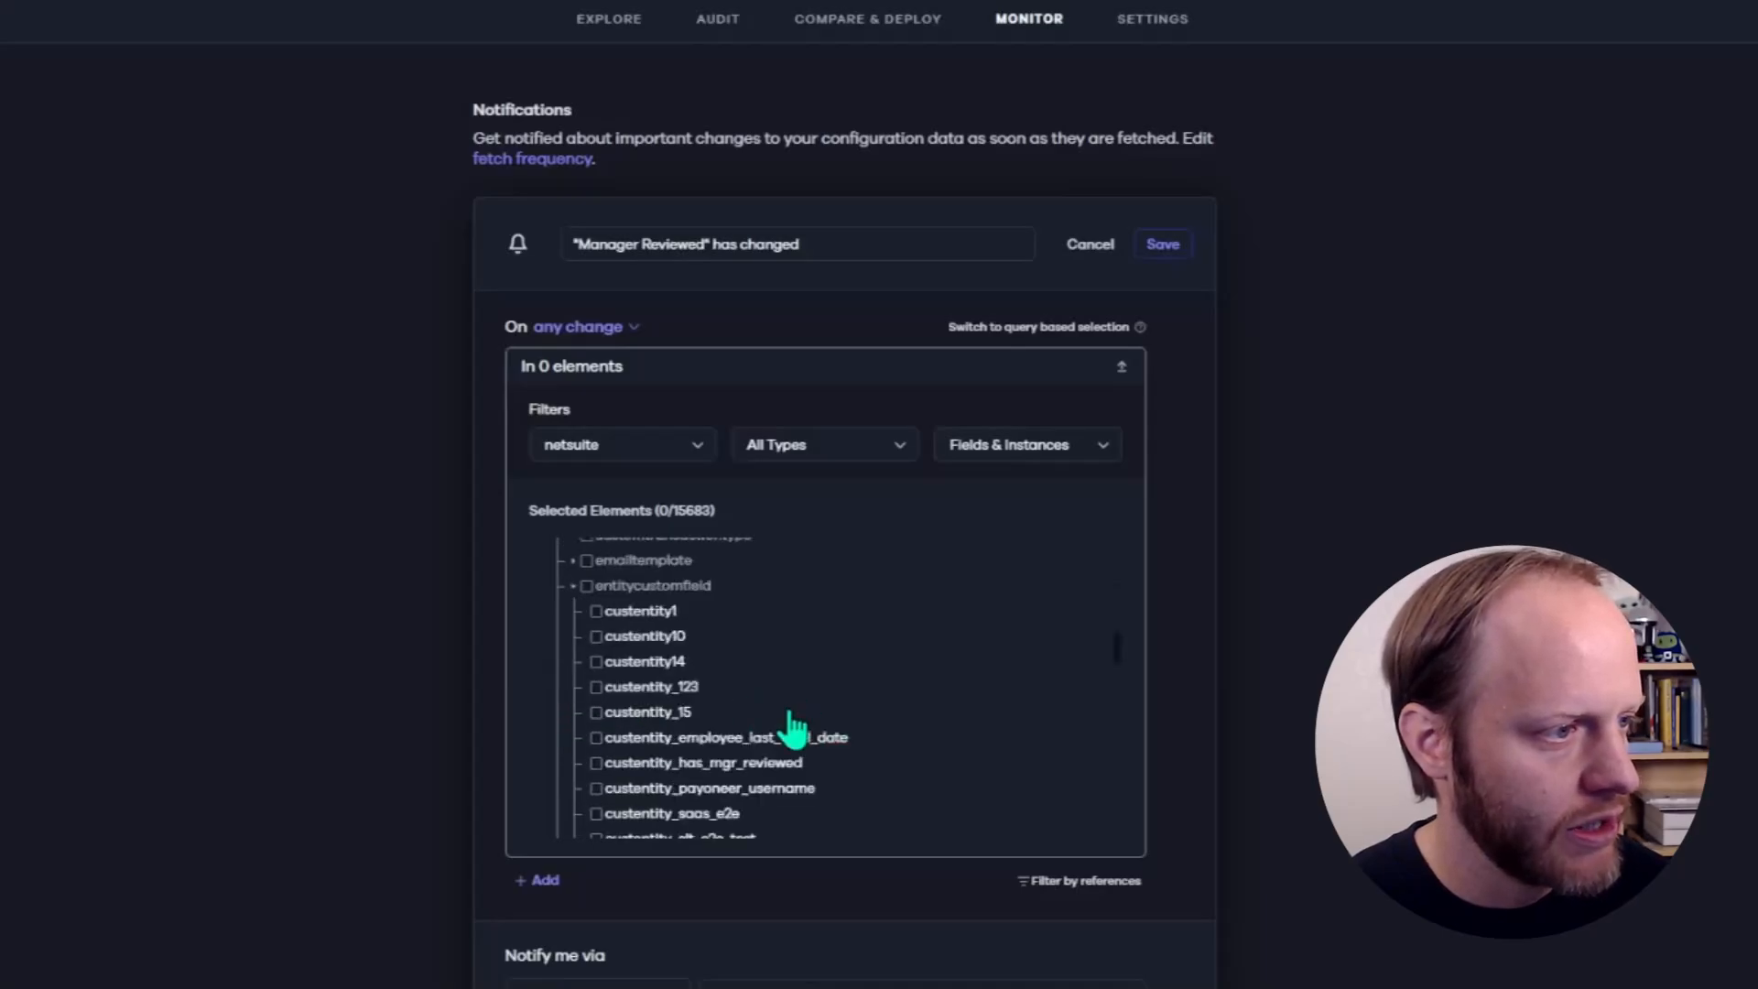
click(596, 764)
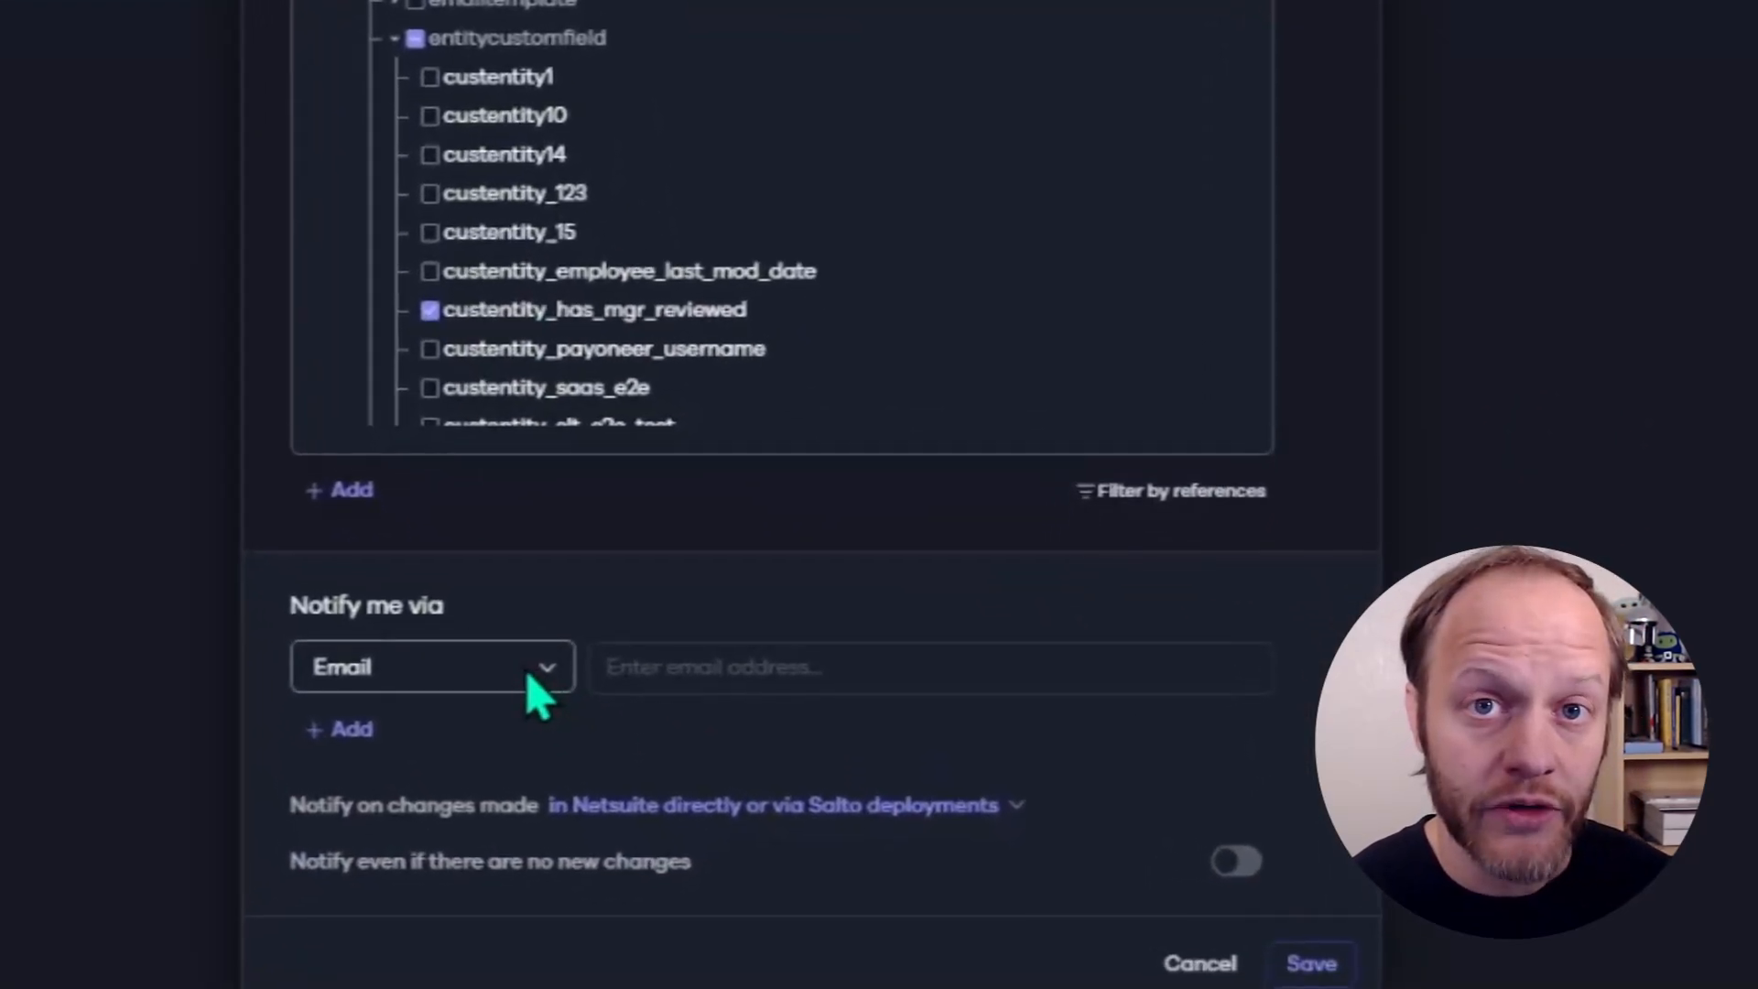
- Keep Email as the notification method and enter the recipient's email address
click(529, 677)
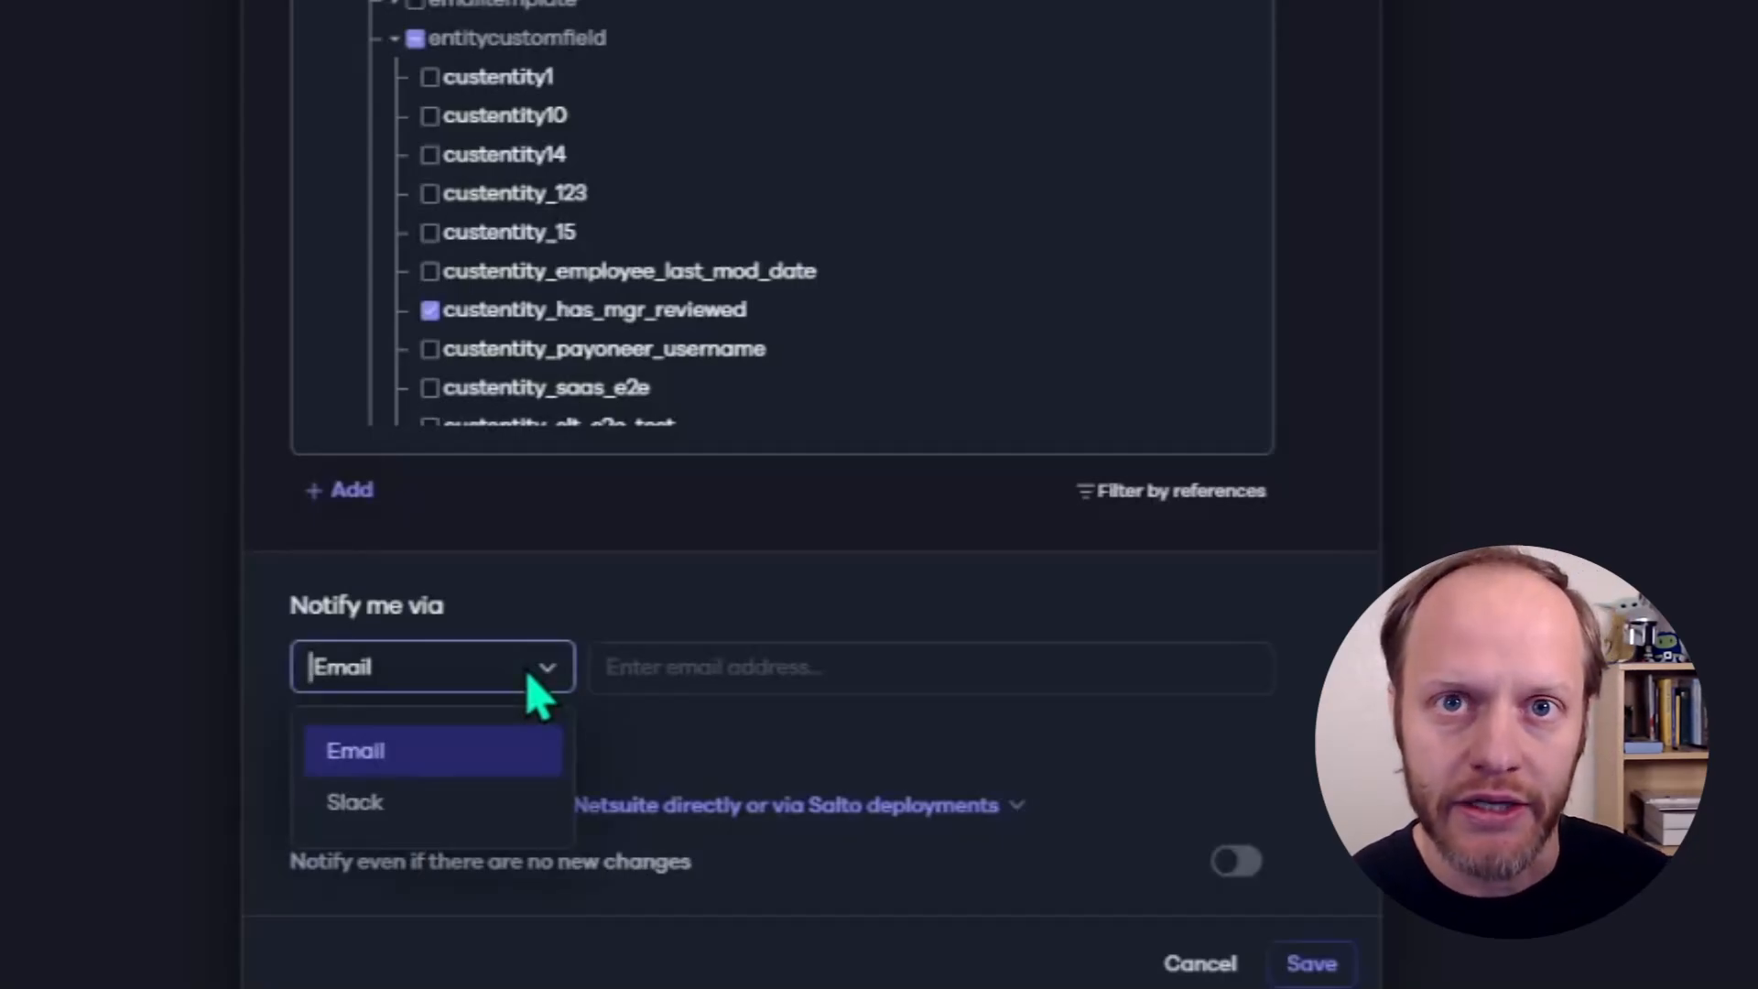
click(675, 666)
click(710, 666)
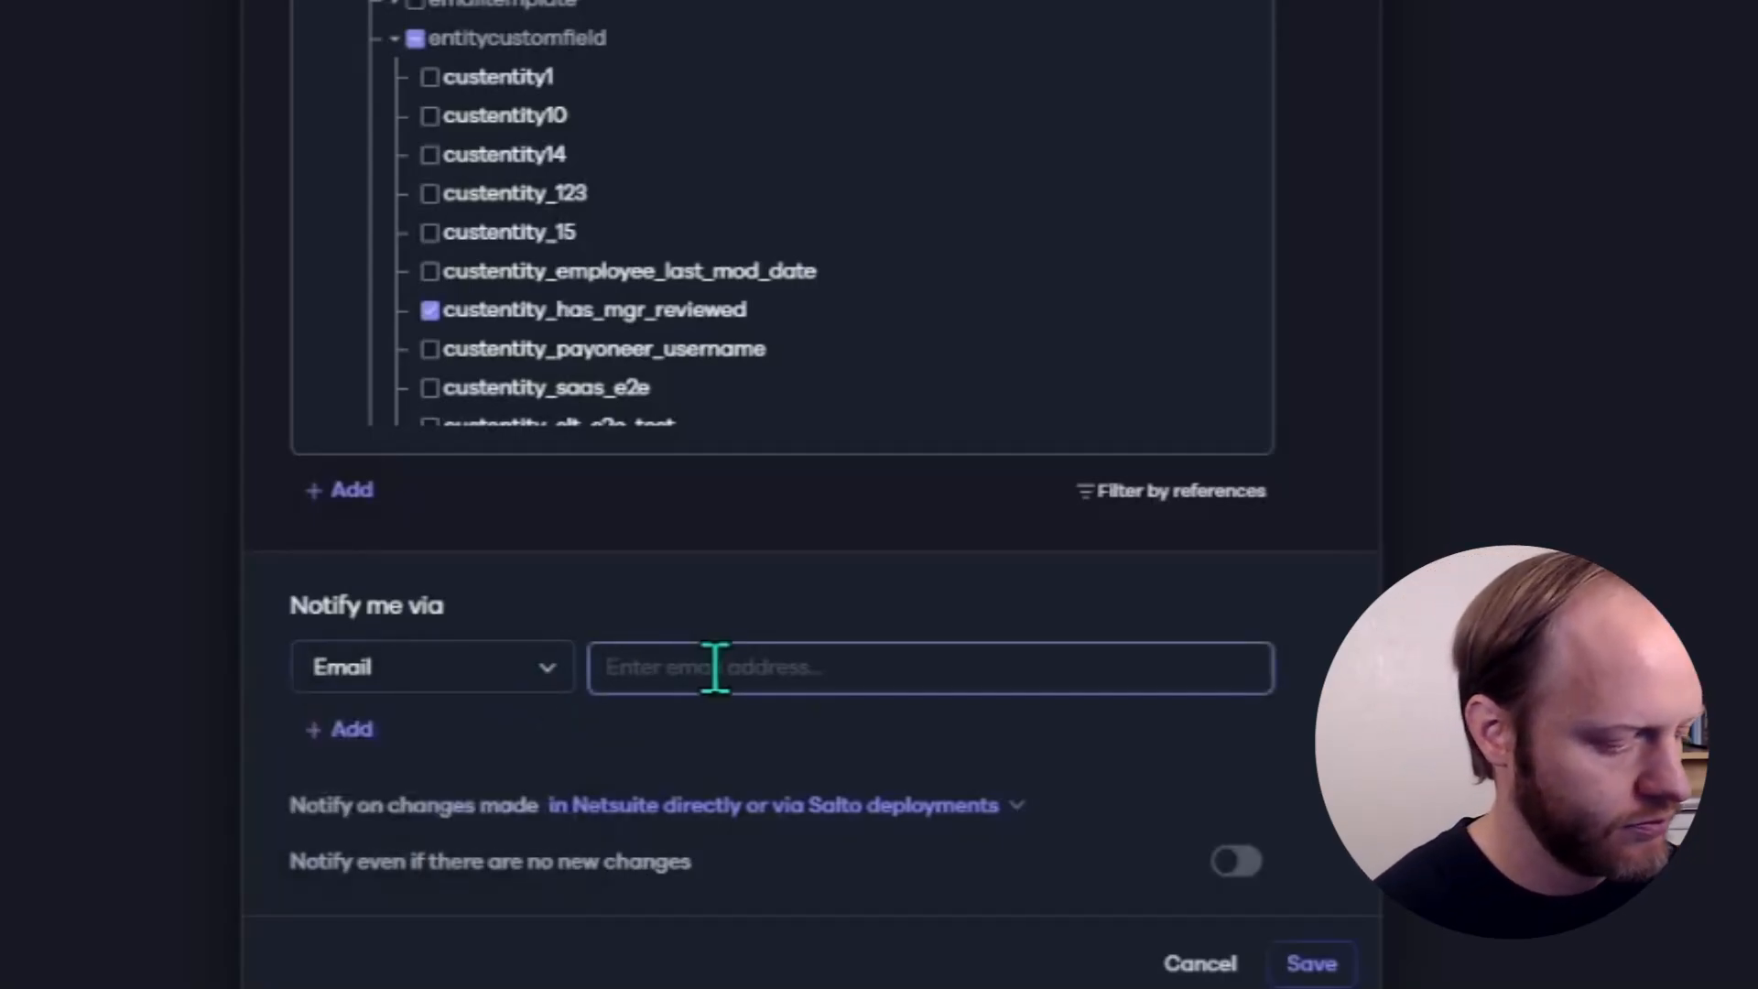
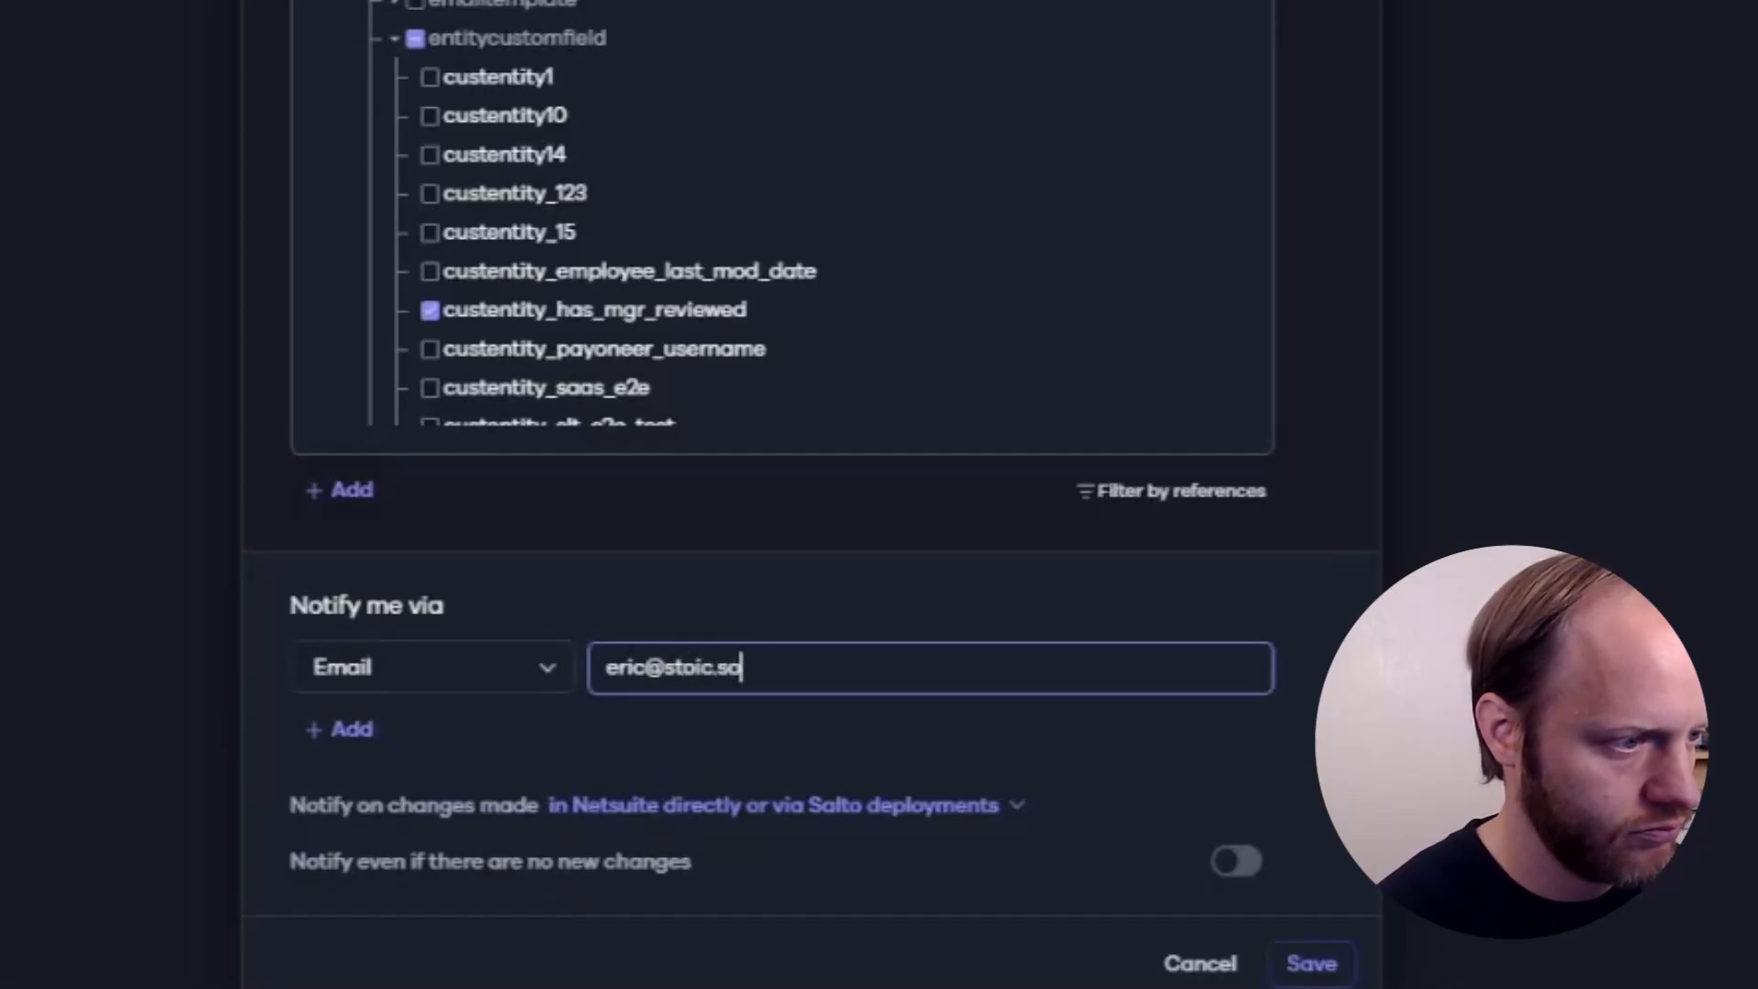
click(733, 784)
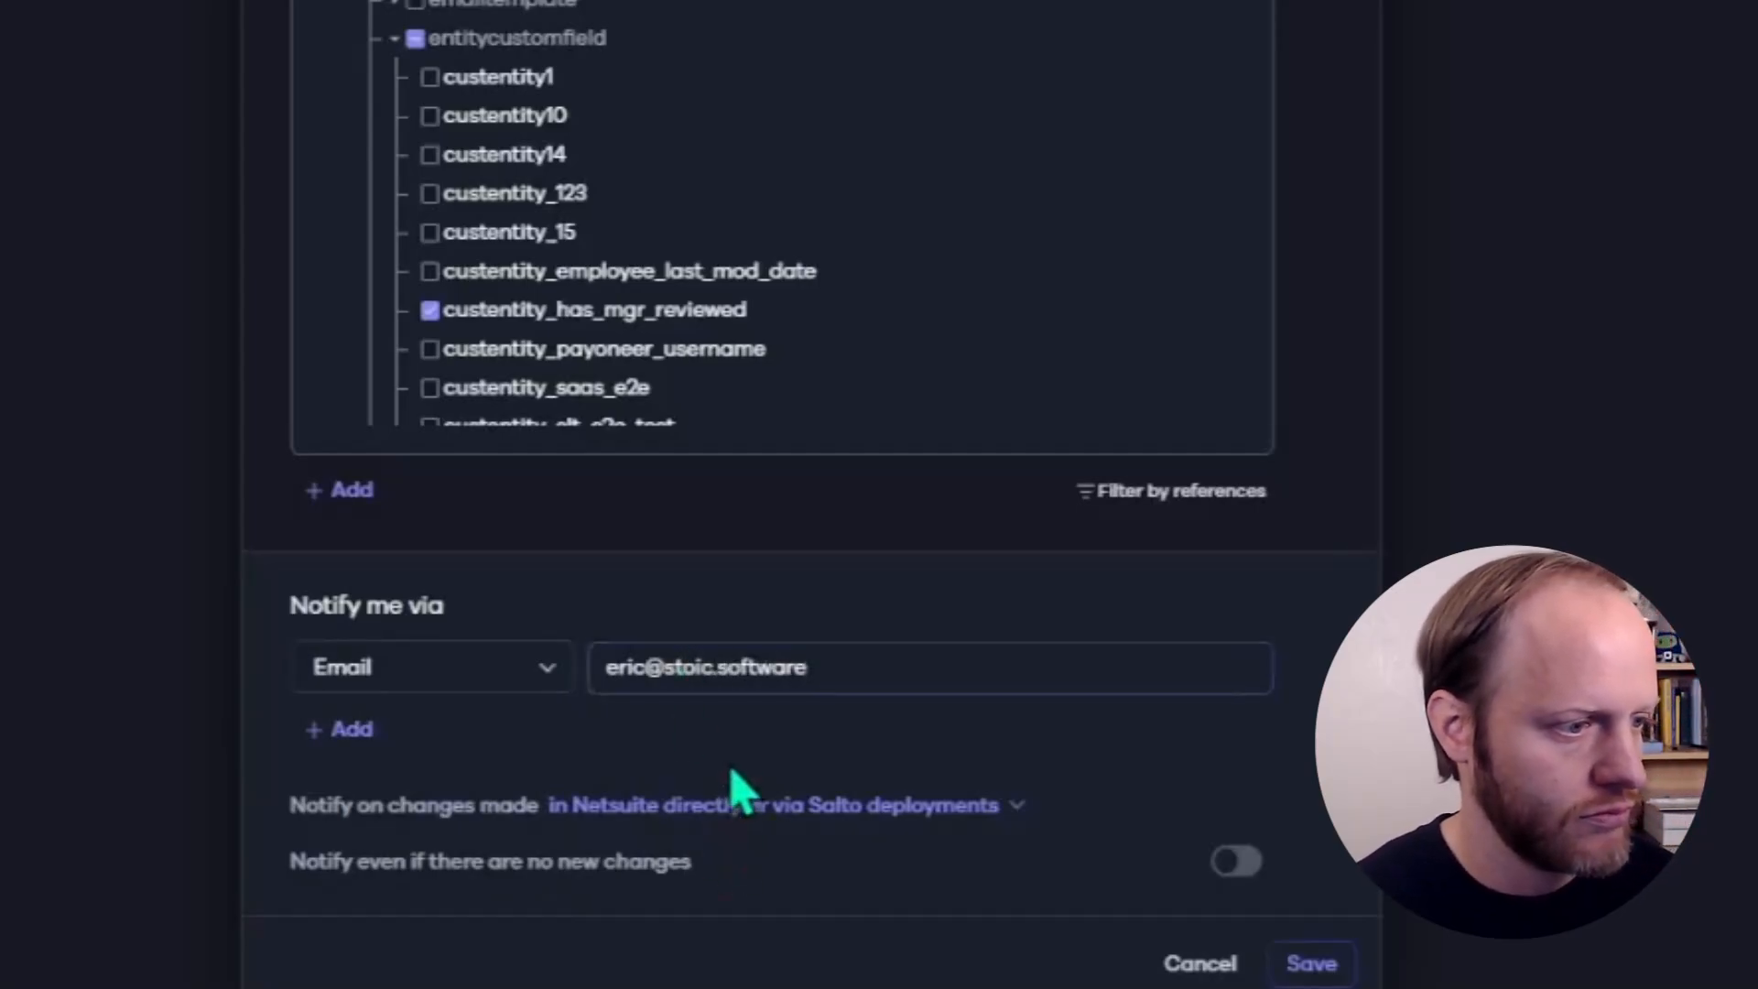
drag(356, 806, 538, 807)
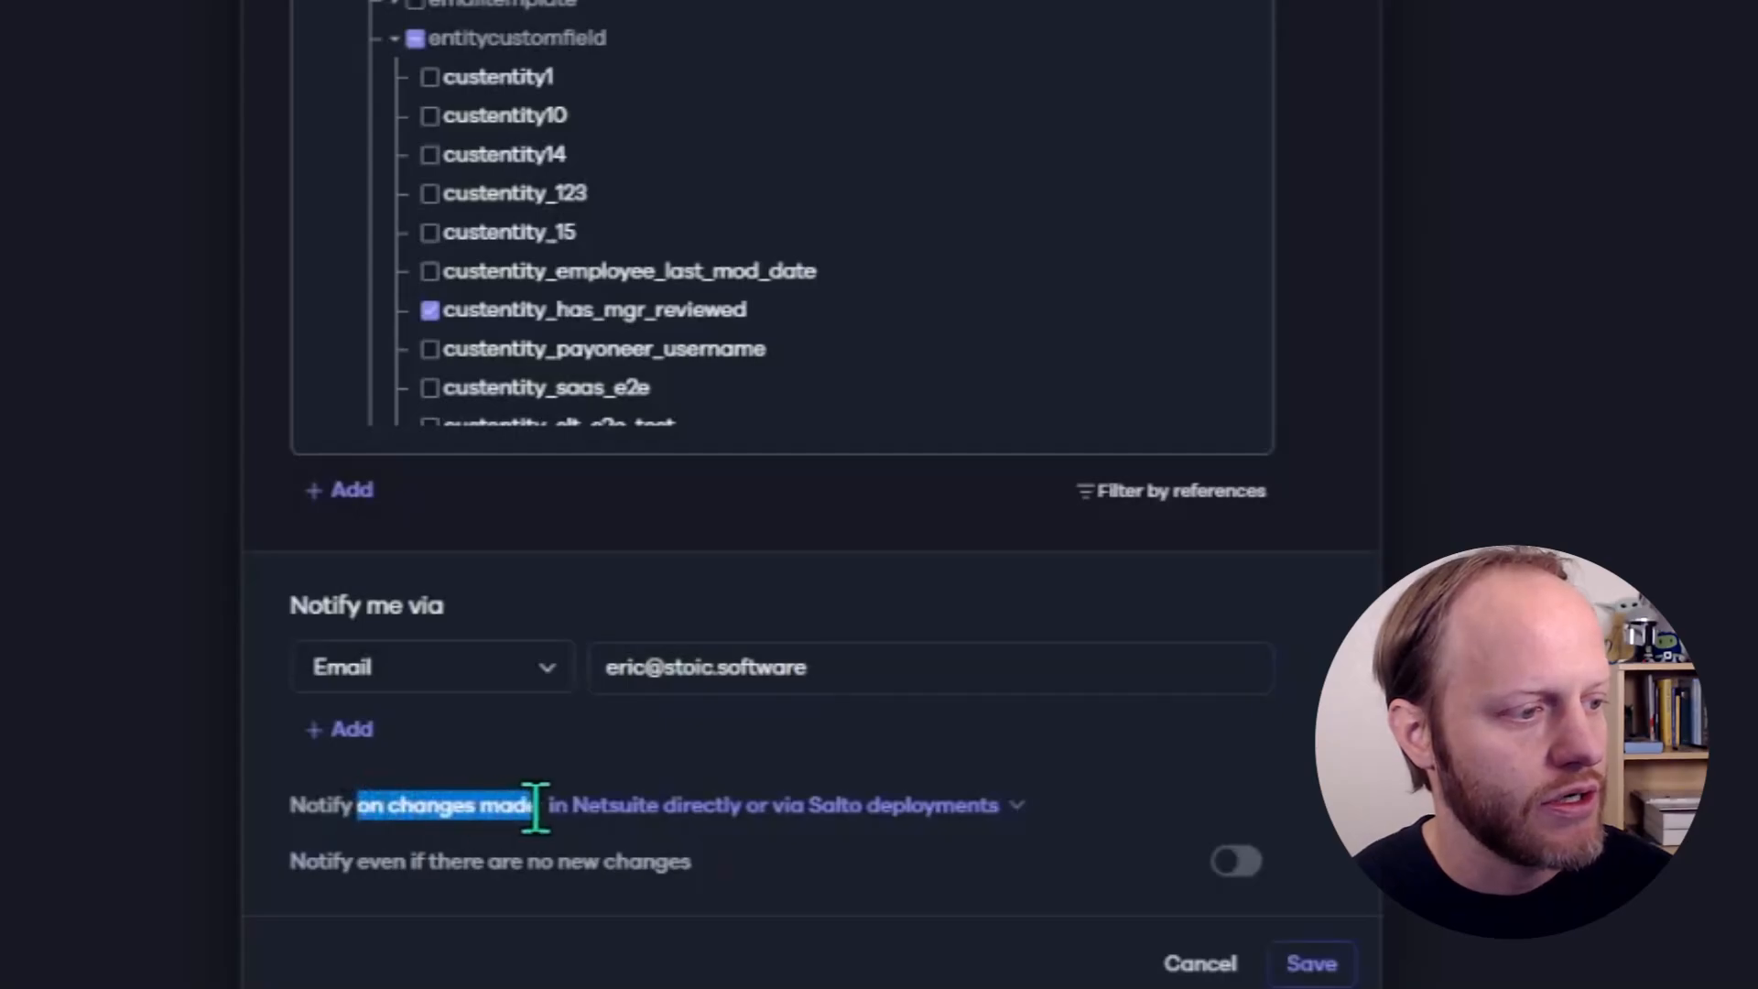
click(571, 774)
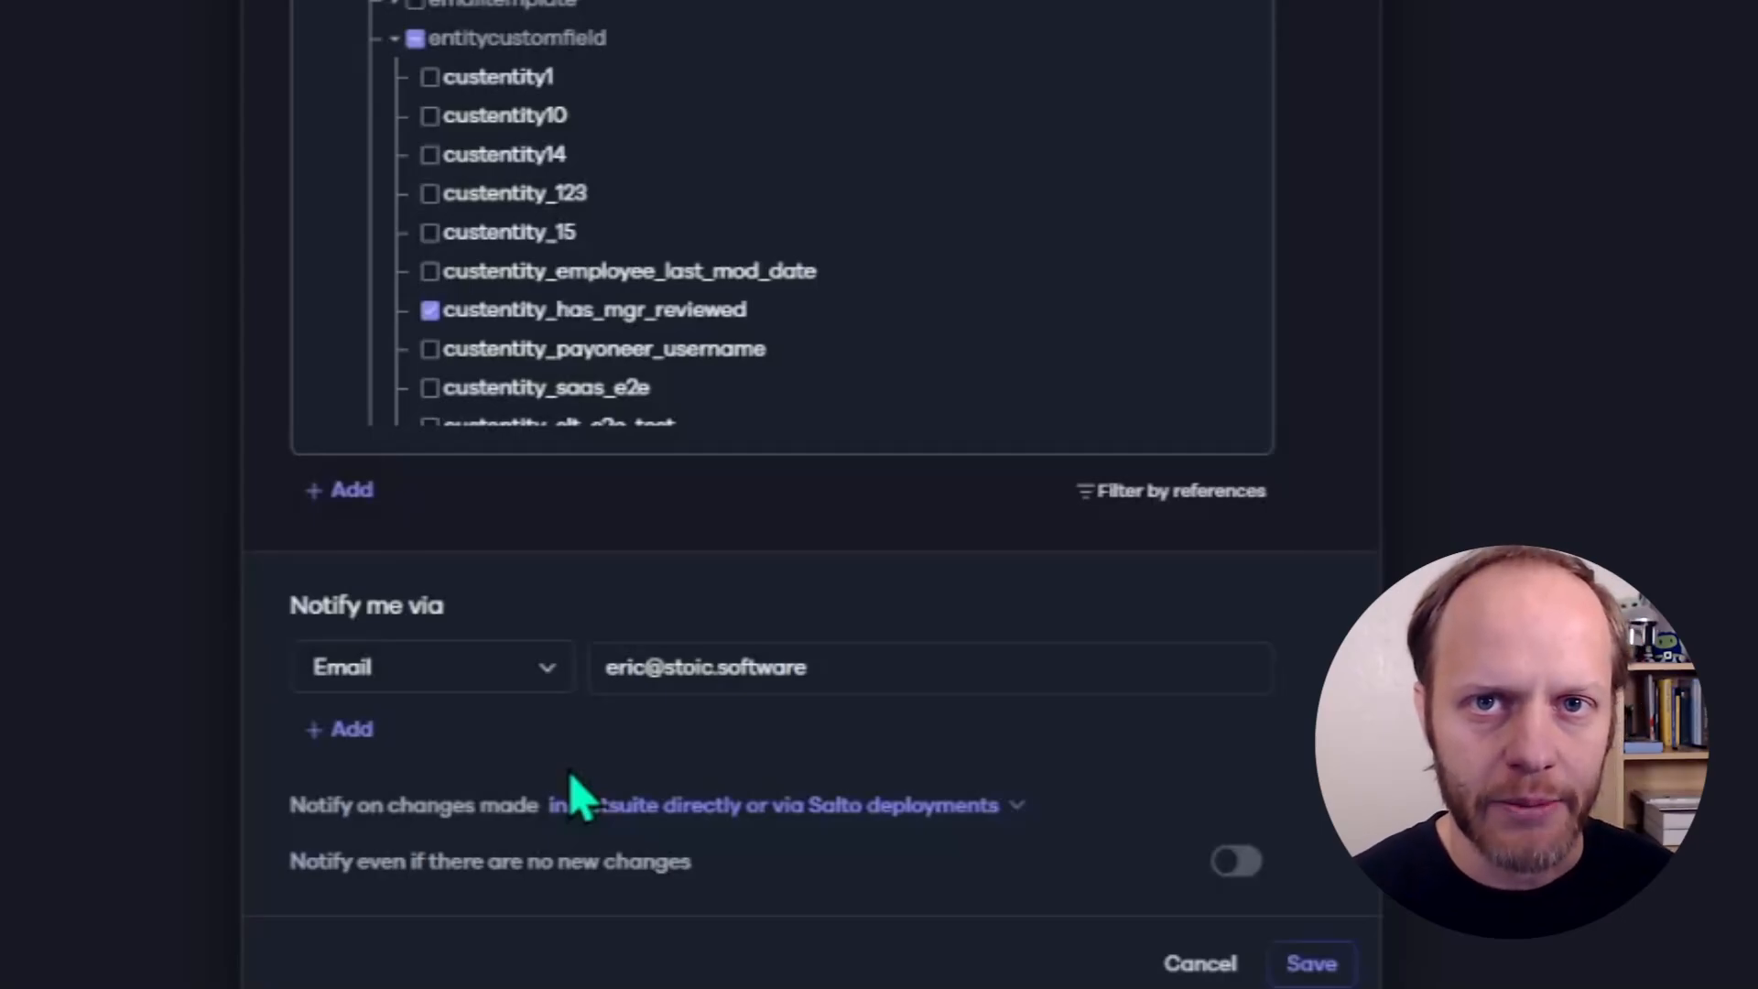
- Limit the notification to changes made only in Netsuite directly and save it
click(785, 811)
click(697, 923)
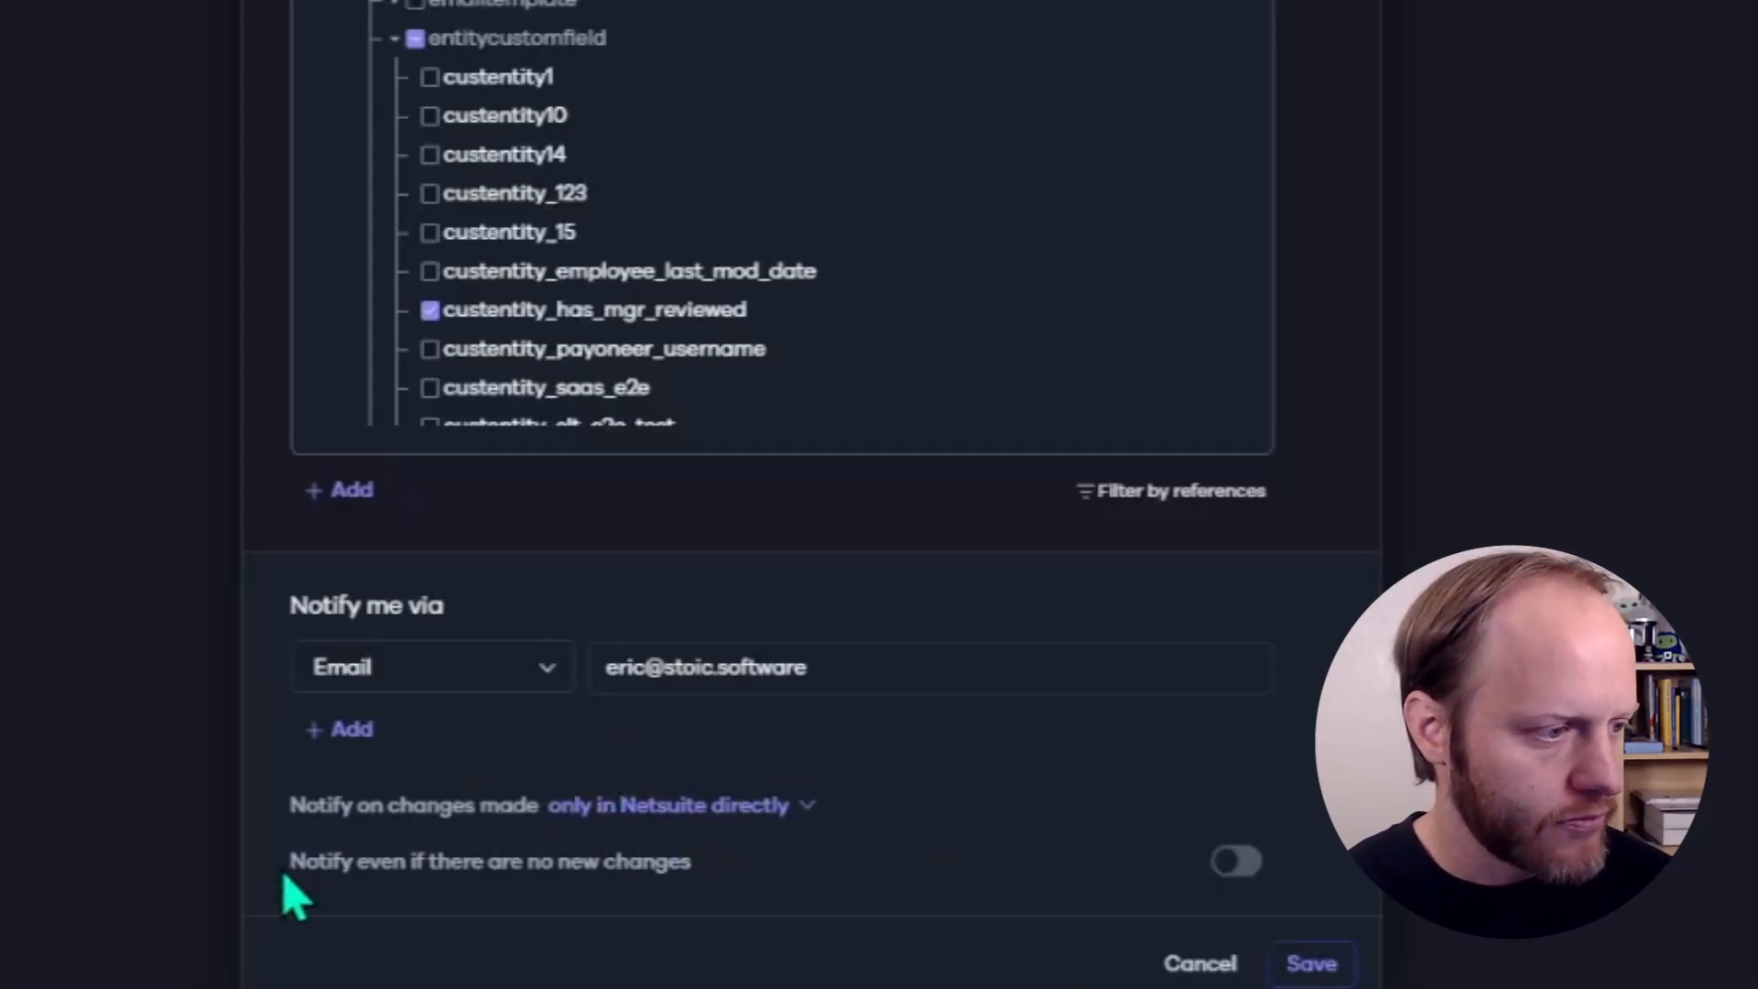
drag(291, 865, 738, 882)
click(722, 885)
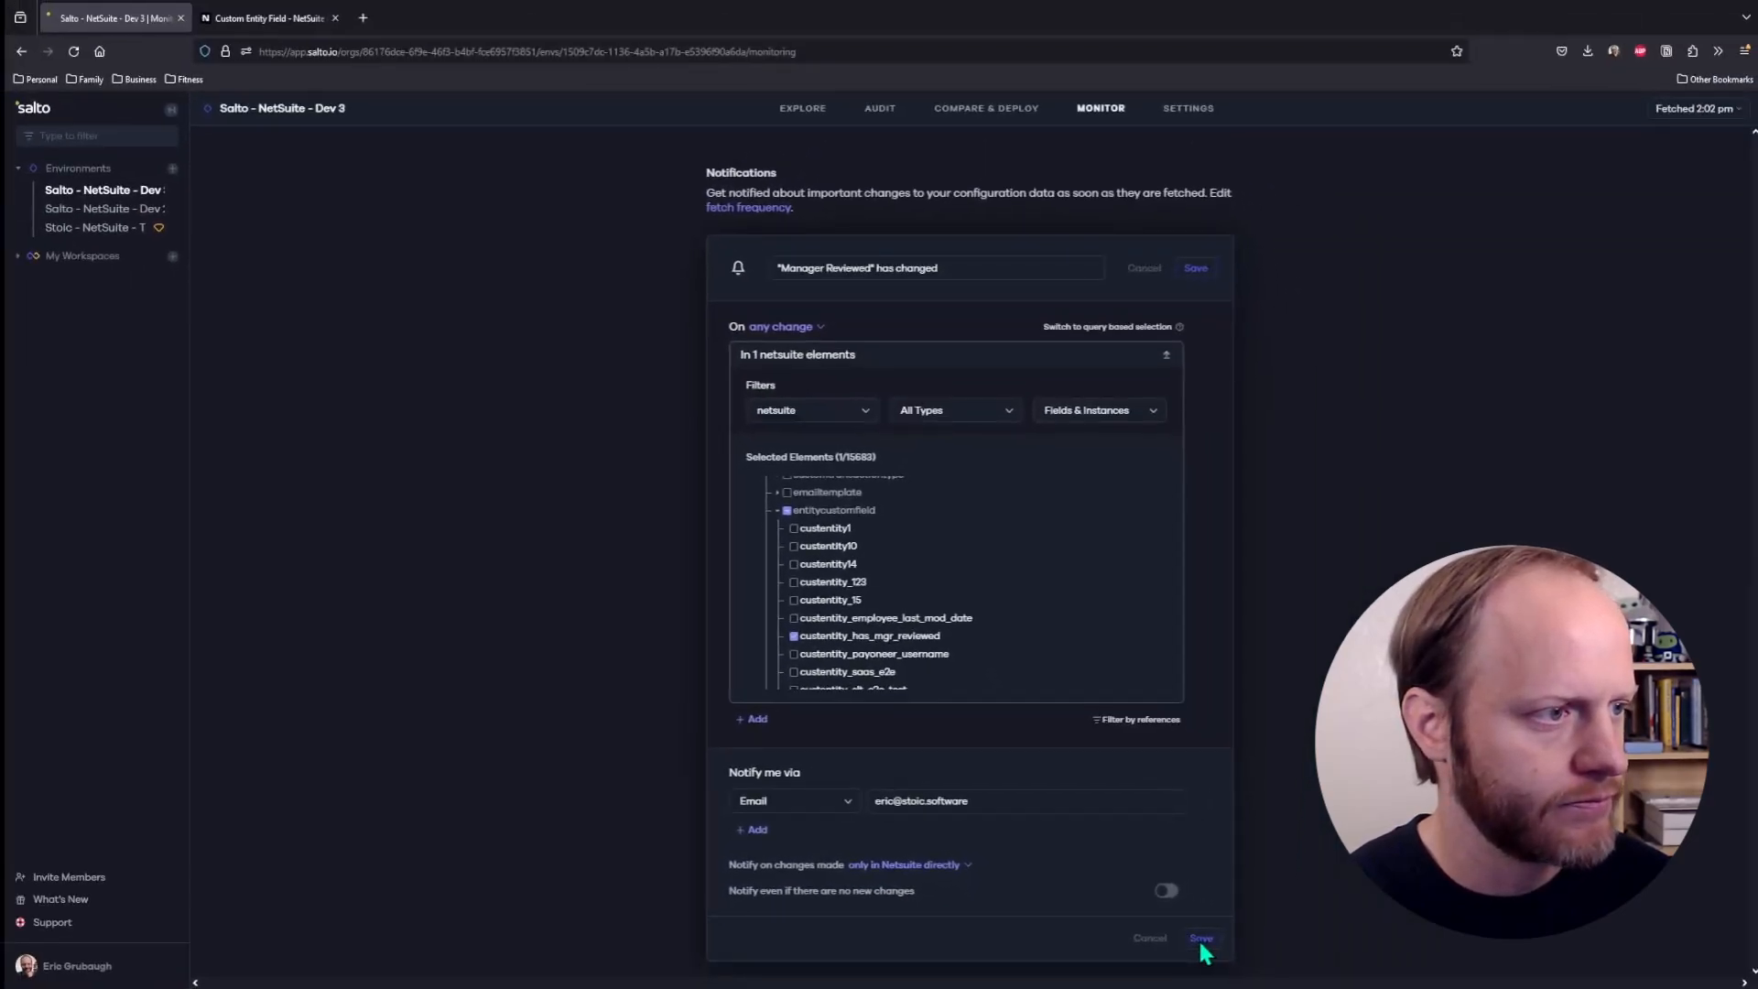
click(1201, 941)
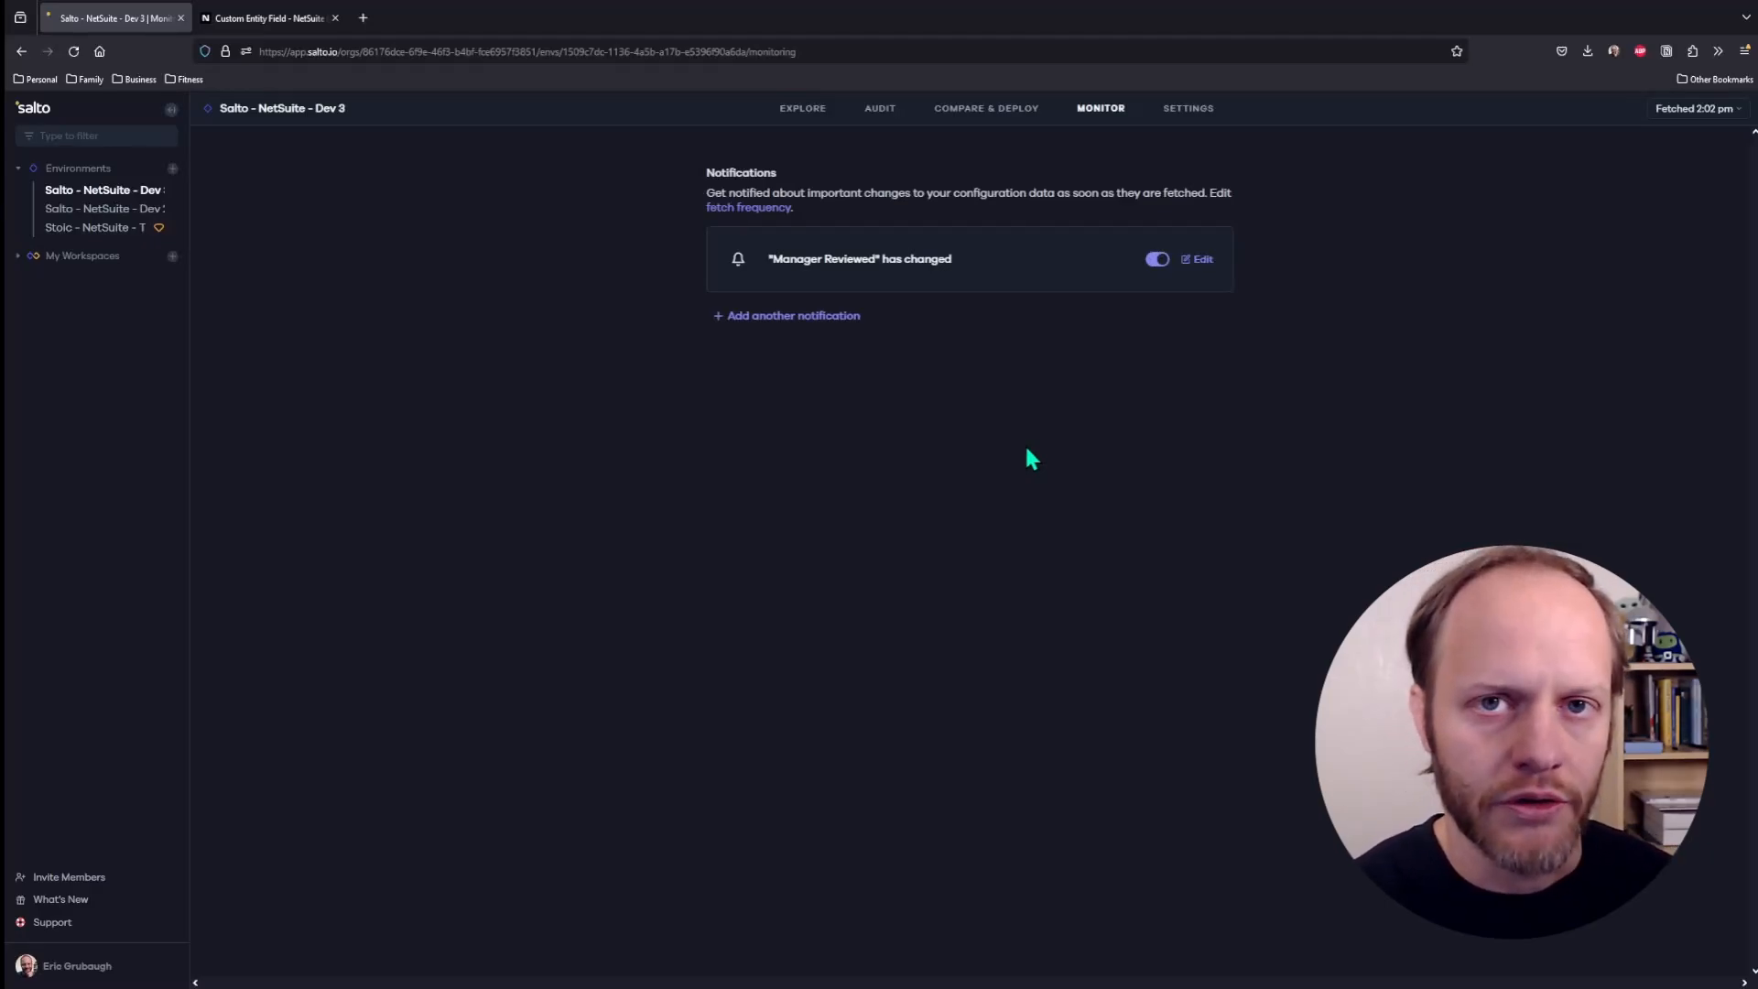
- Switch to NetSuite, delete "When not checked during creation, prevents save." from the Manager Reviewed field's description and help text, and save the field
click(259, 20)
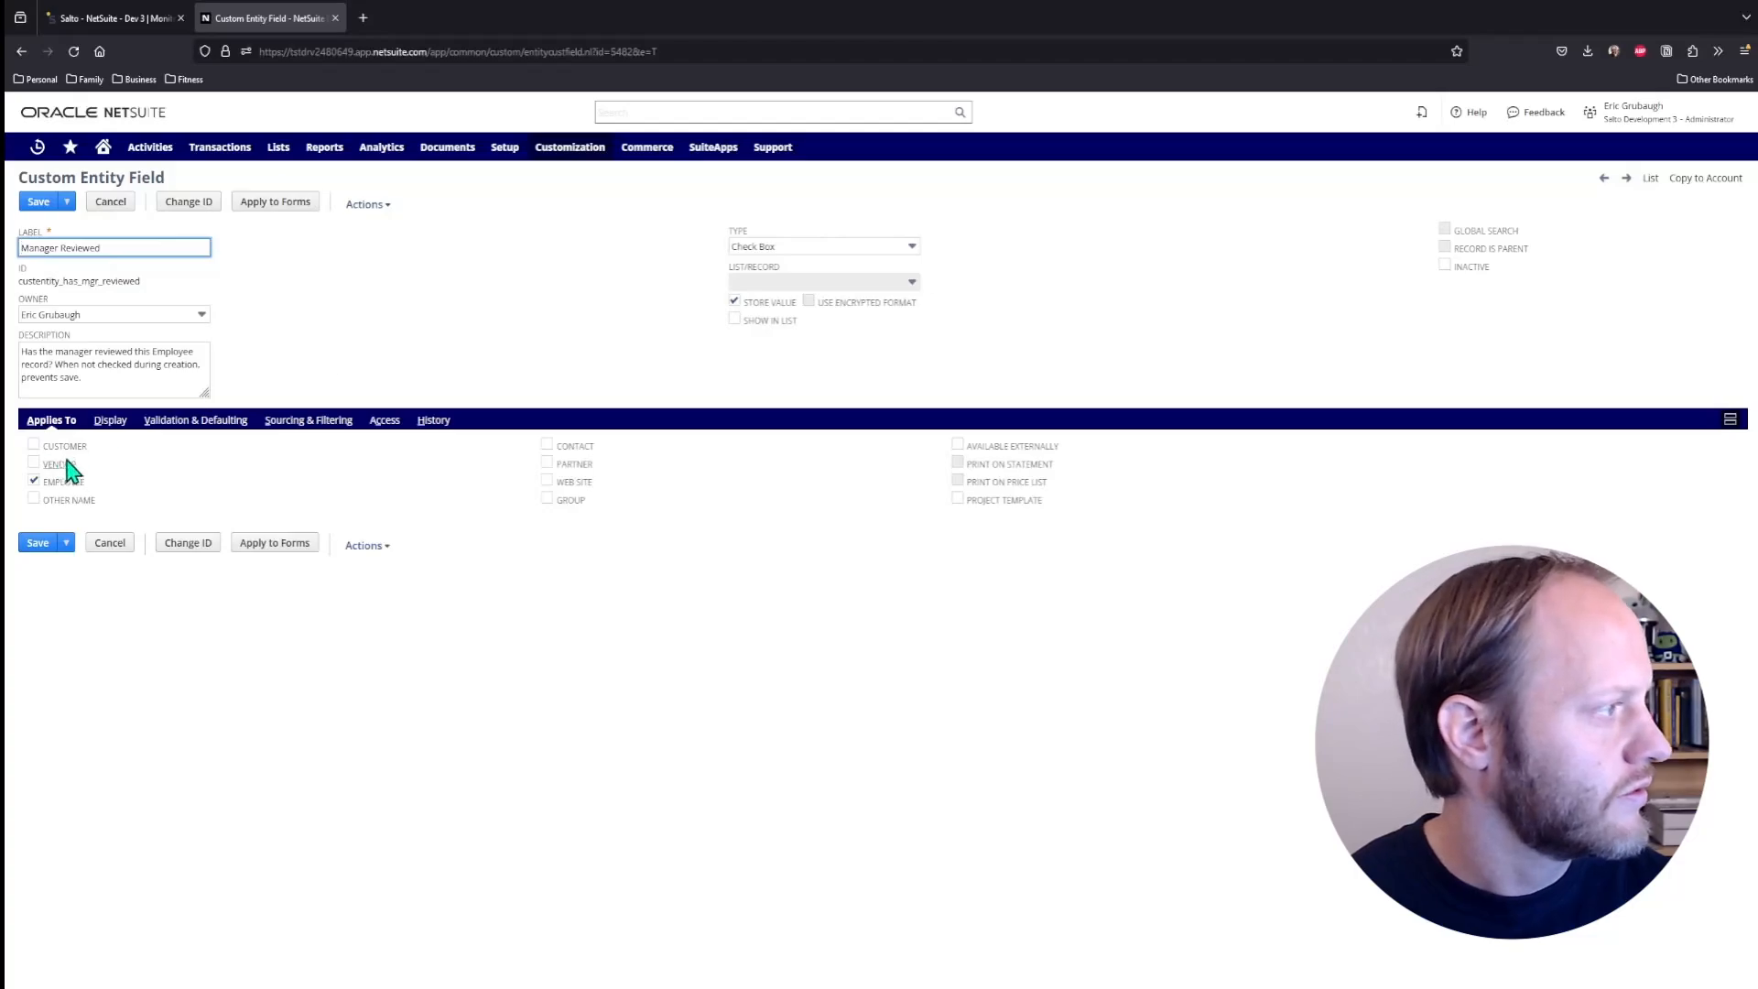
drag(82, 377, 53, 364)
key(BackSpace)
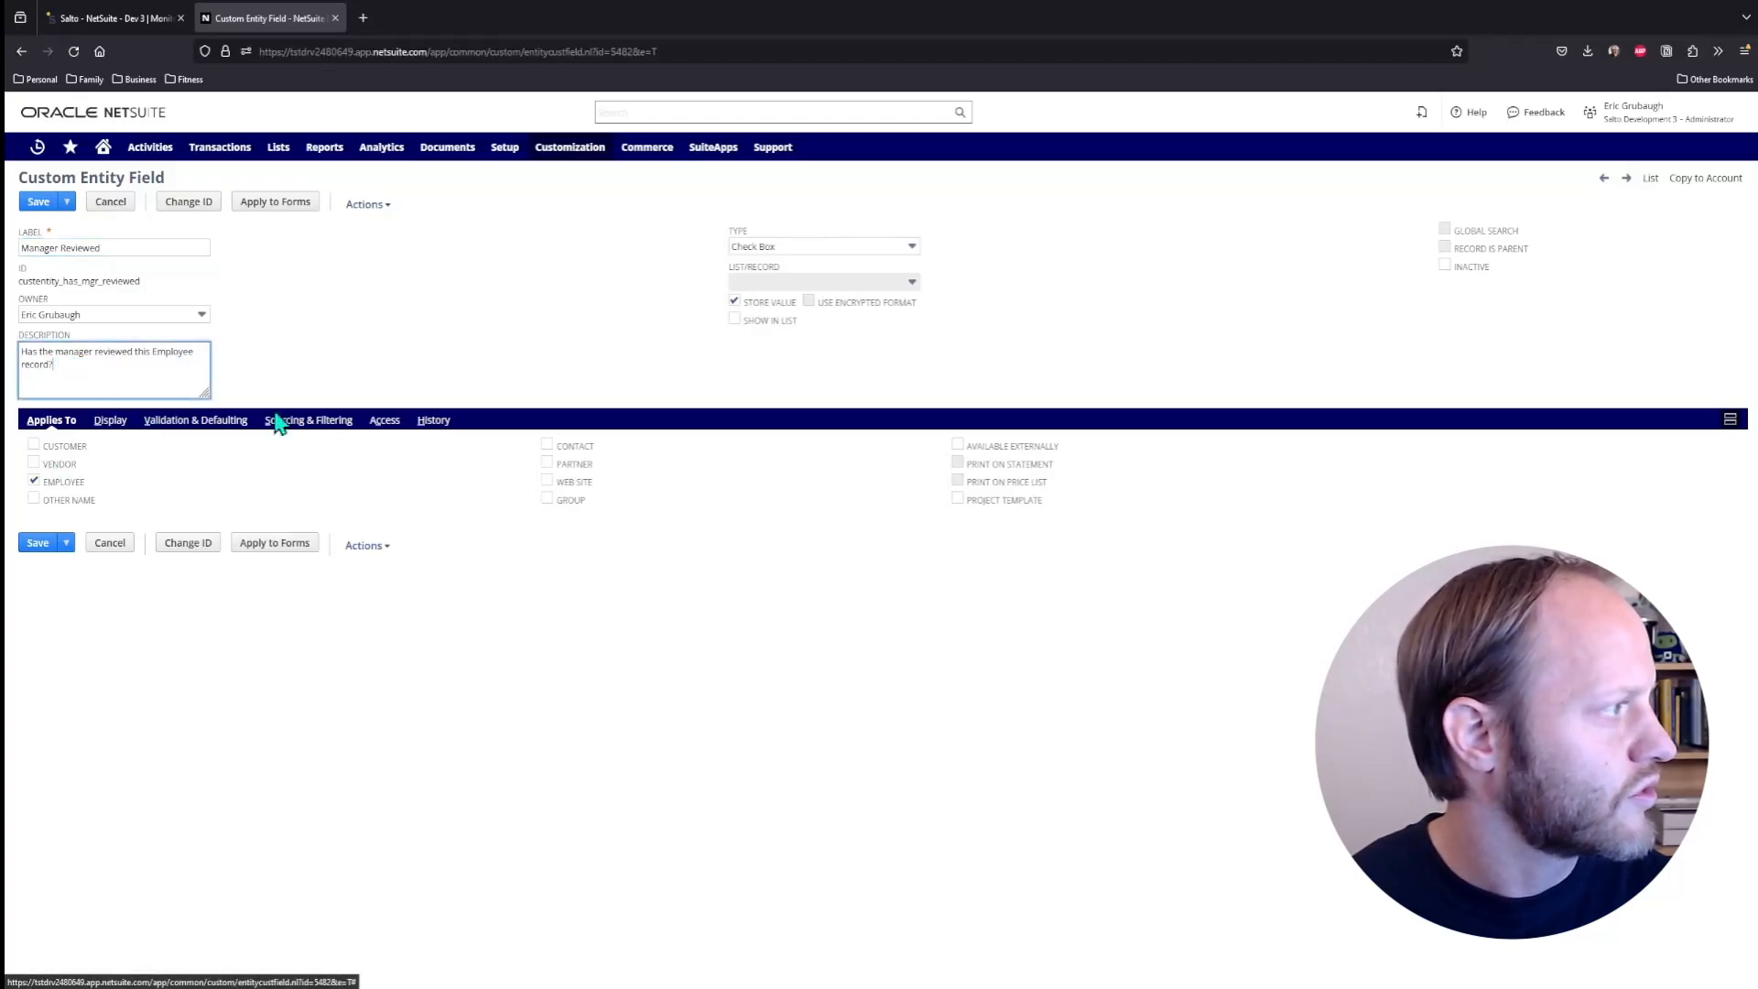
click(116, 424)
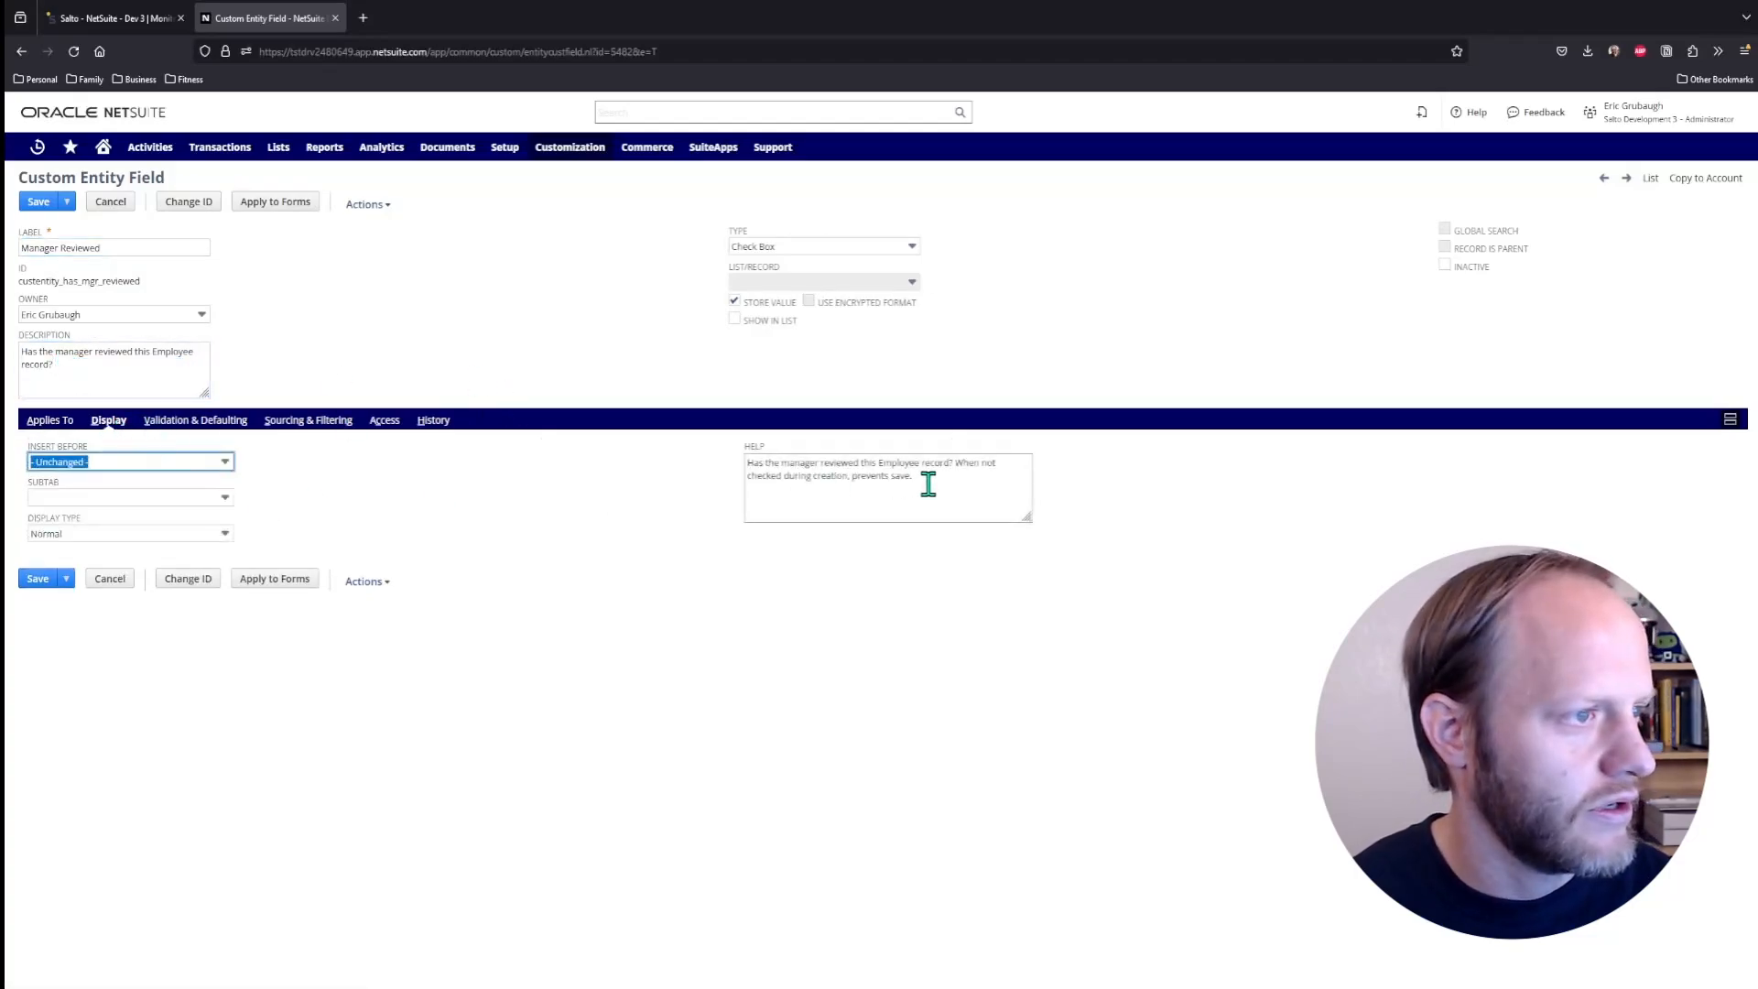
drag(922, 480, 962, 460)
key(BackSpace)
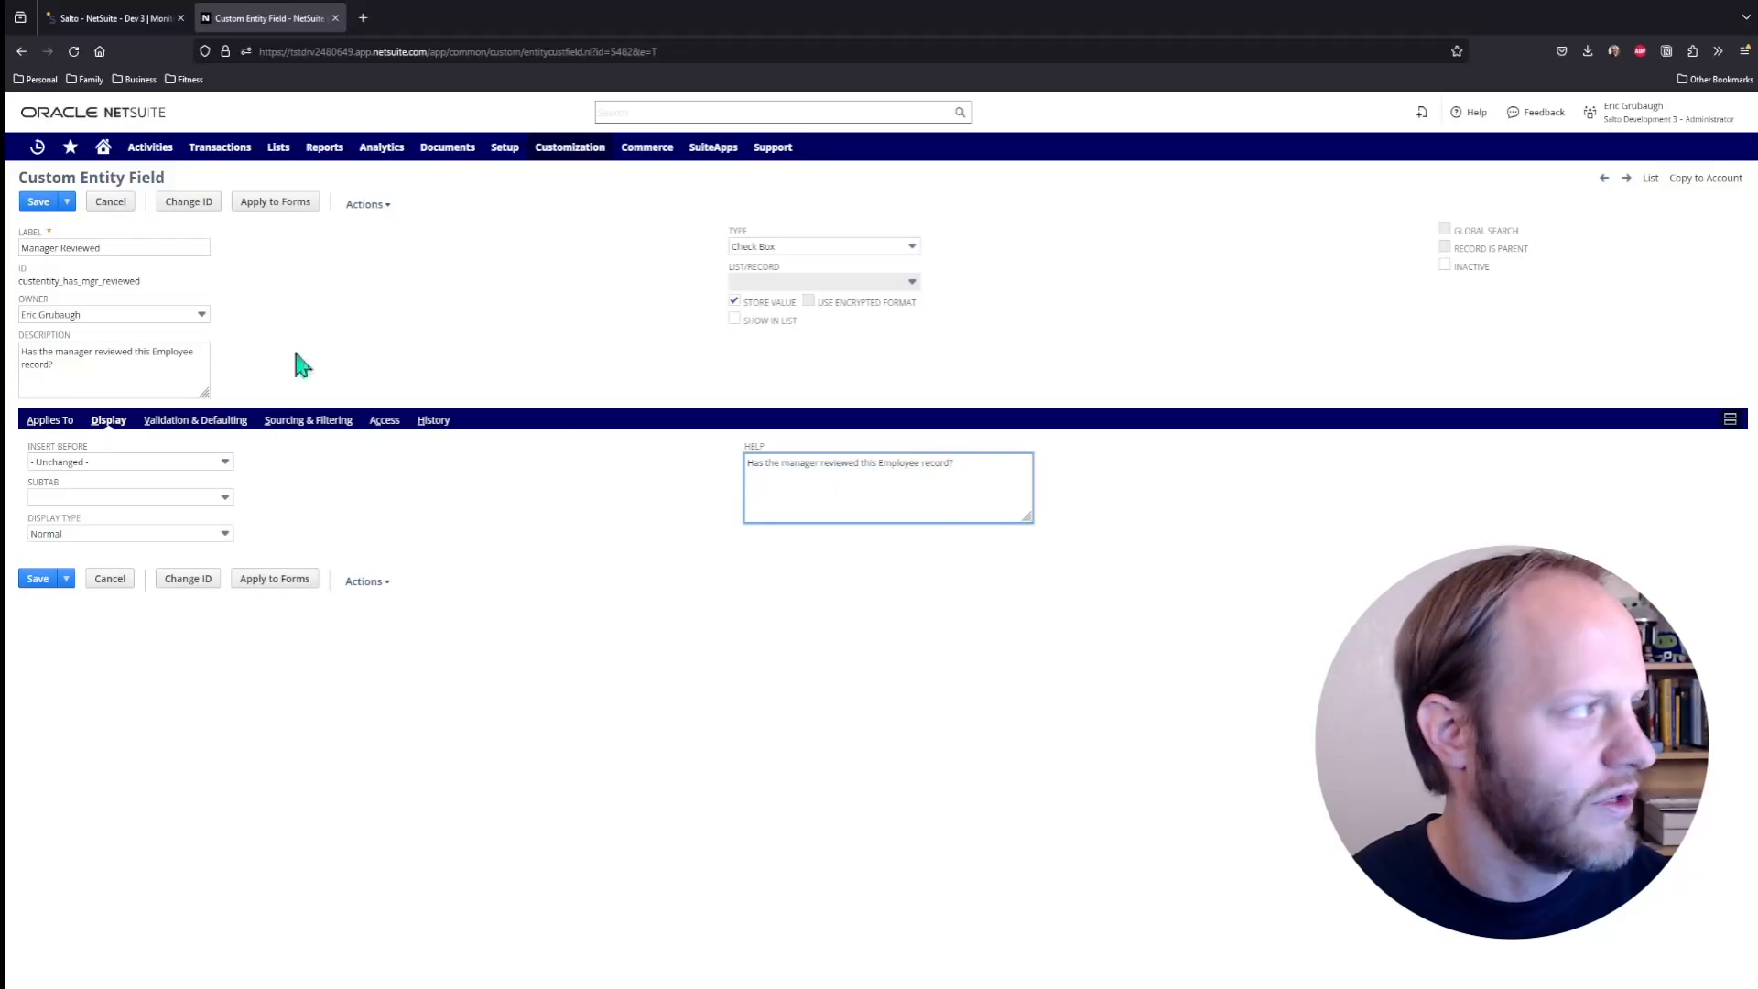
click(39, 205)
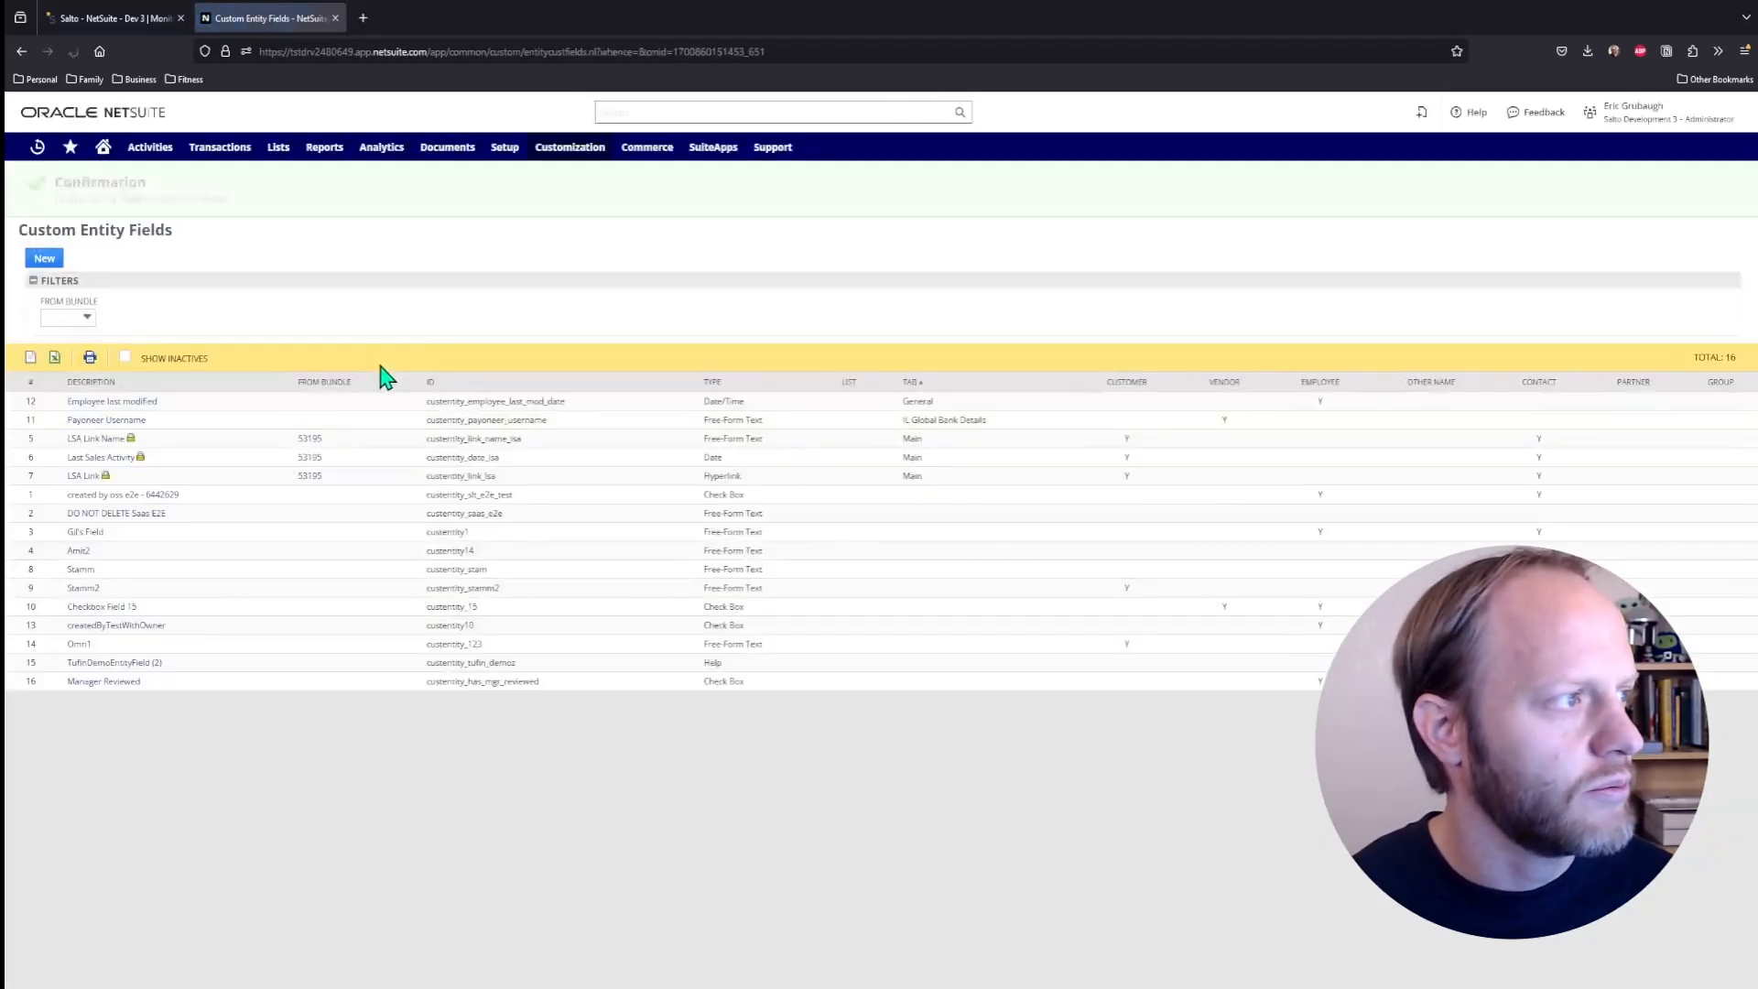
- Return to Salto and run a new fetch of the Salto - NetSuite - Dev 3 environment
click(128, 22)
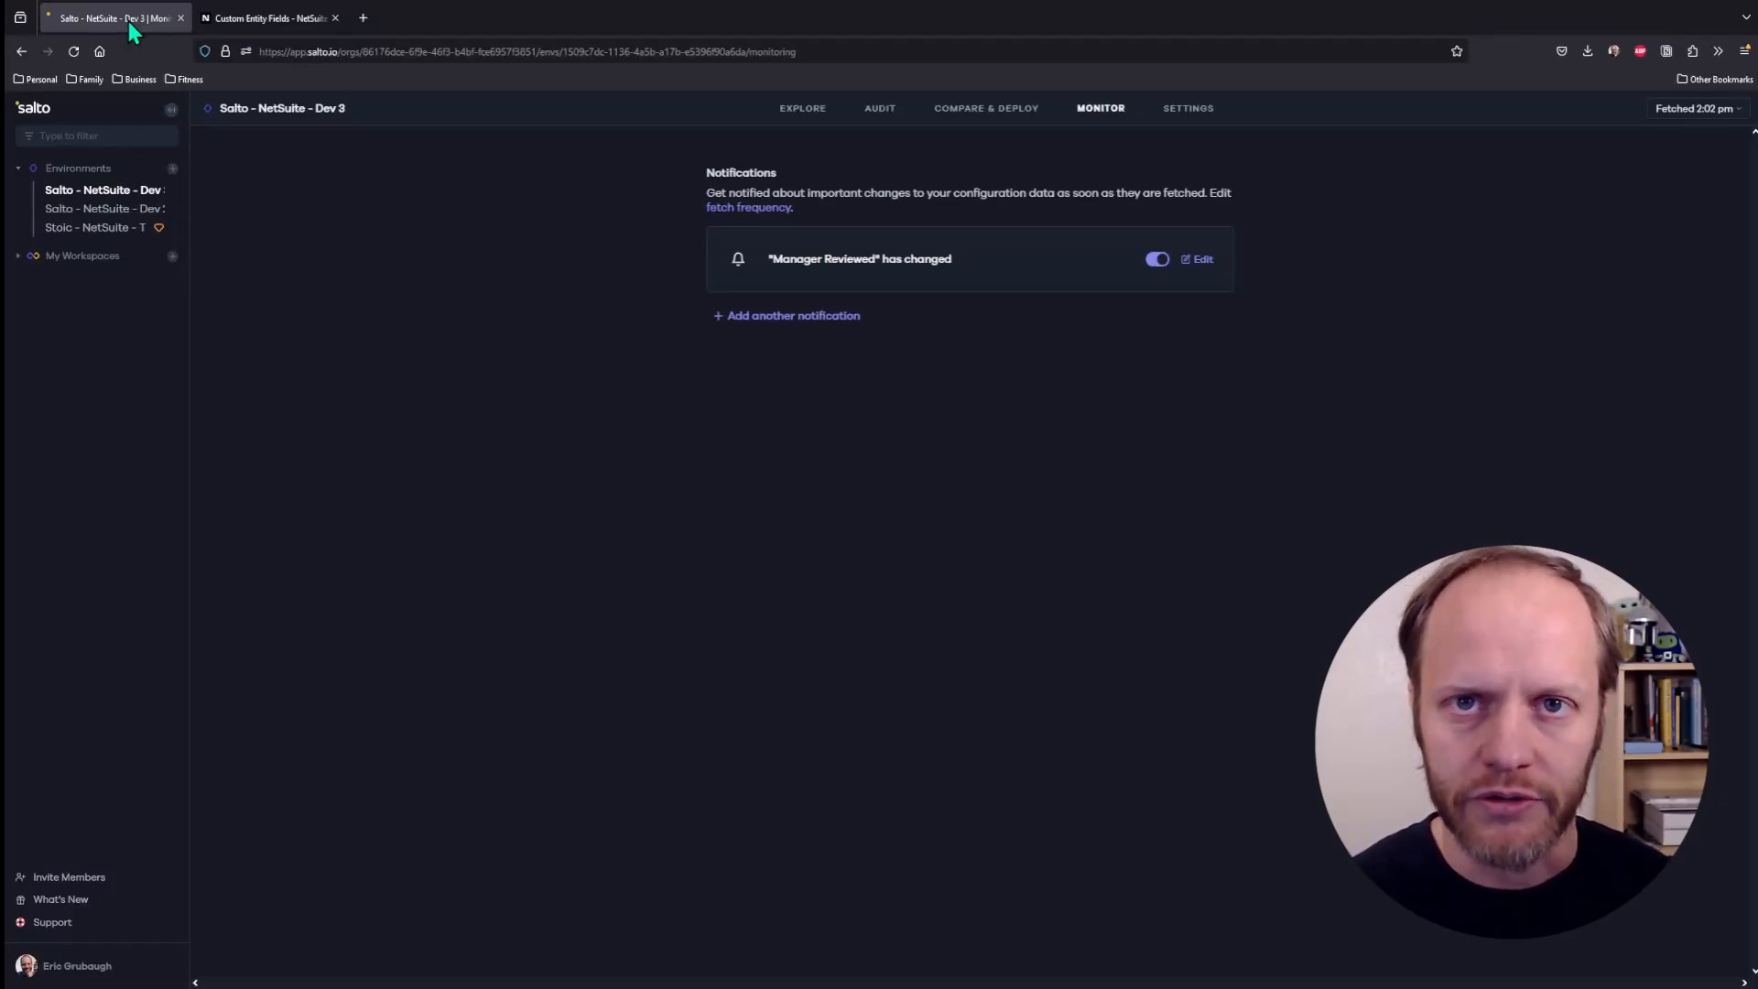
click(1677, 114)
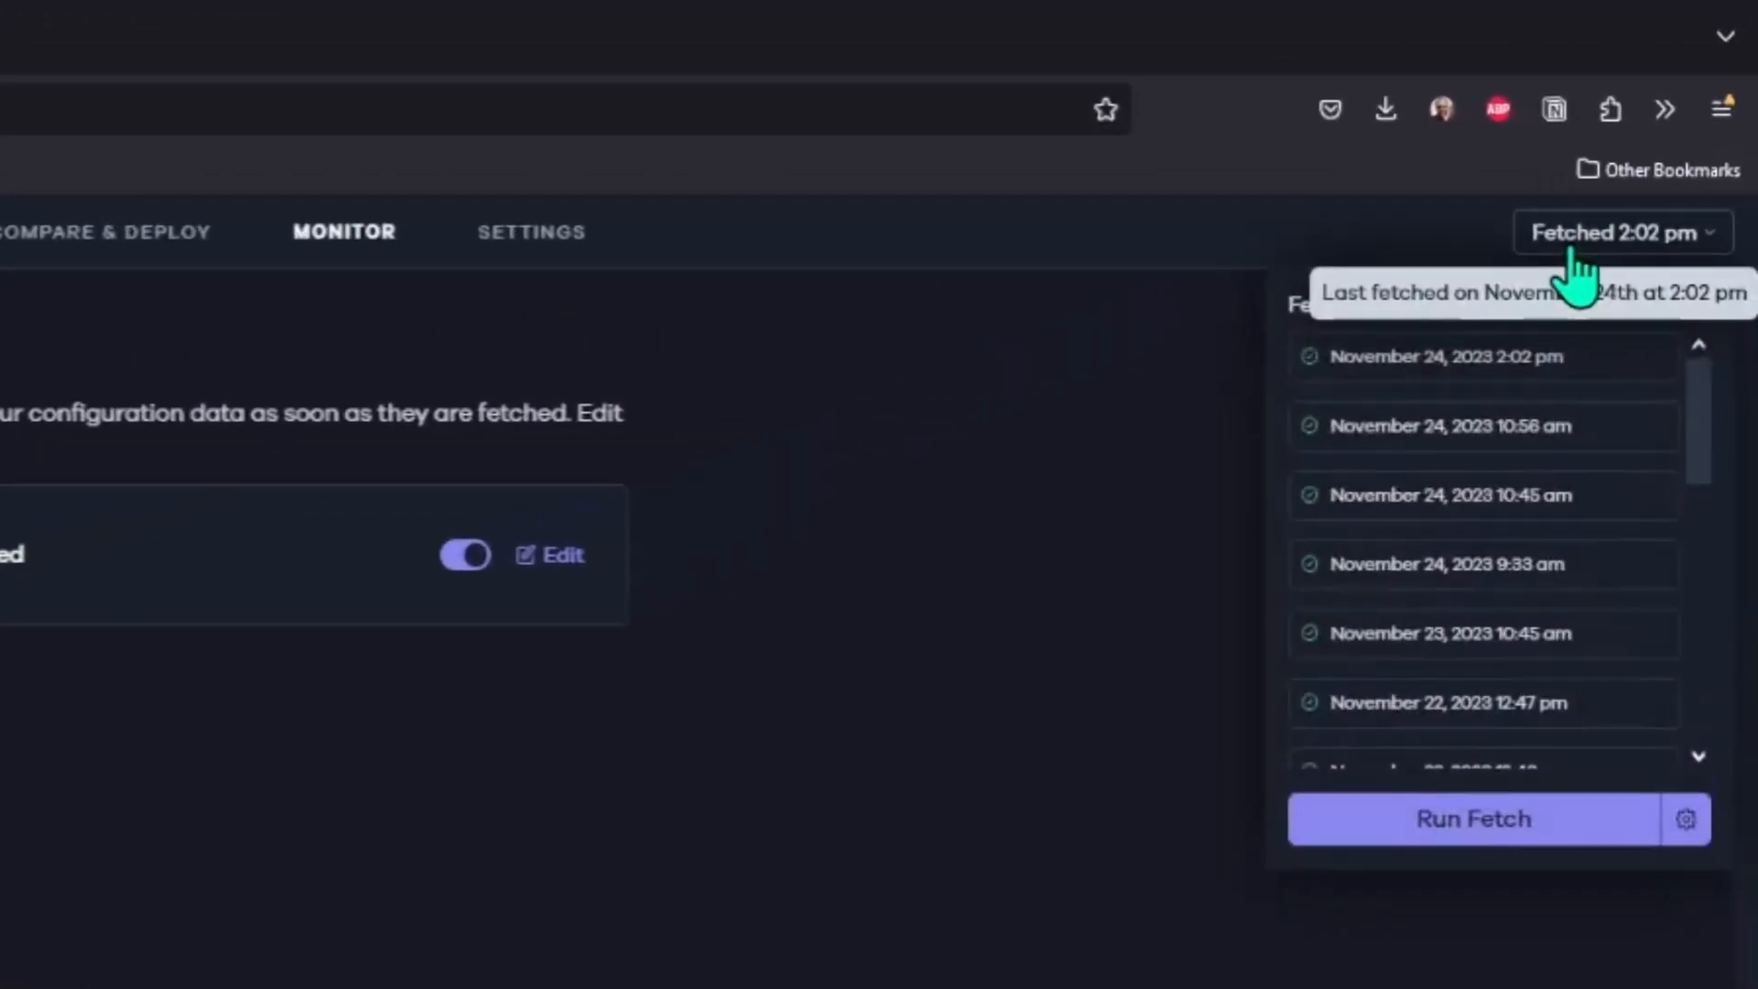
click(1433, 865)
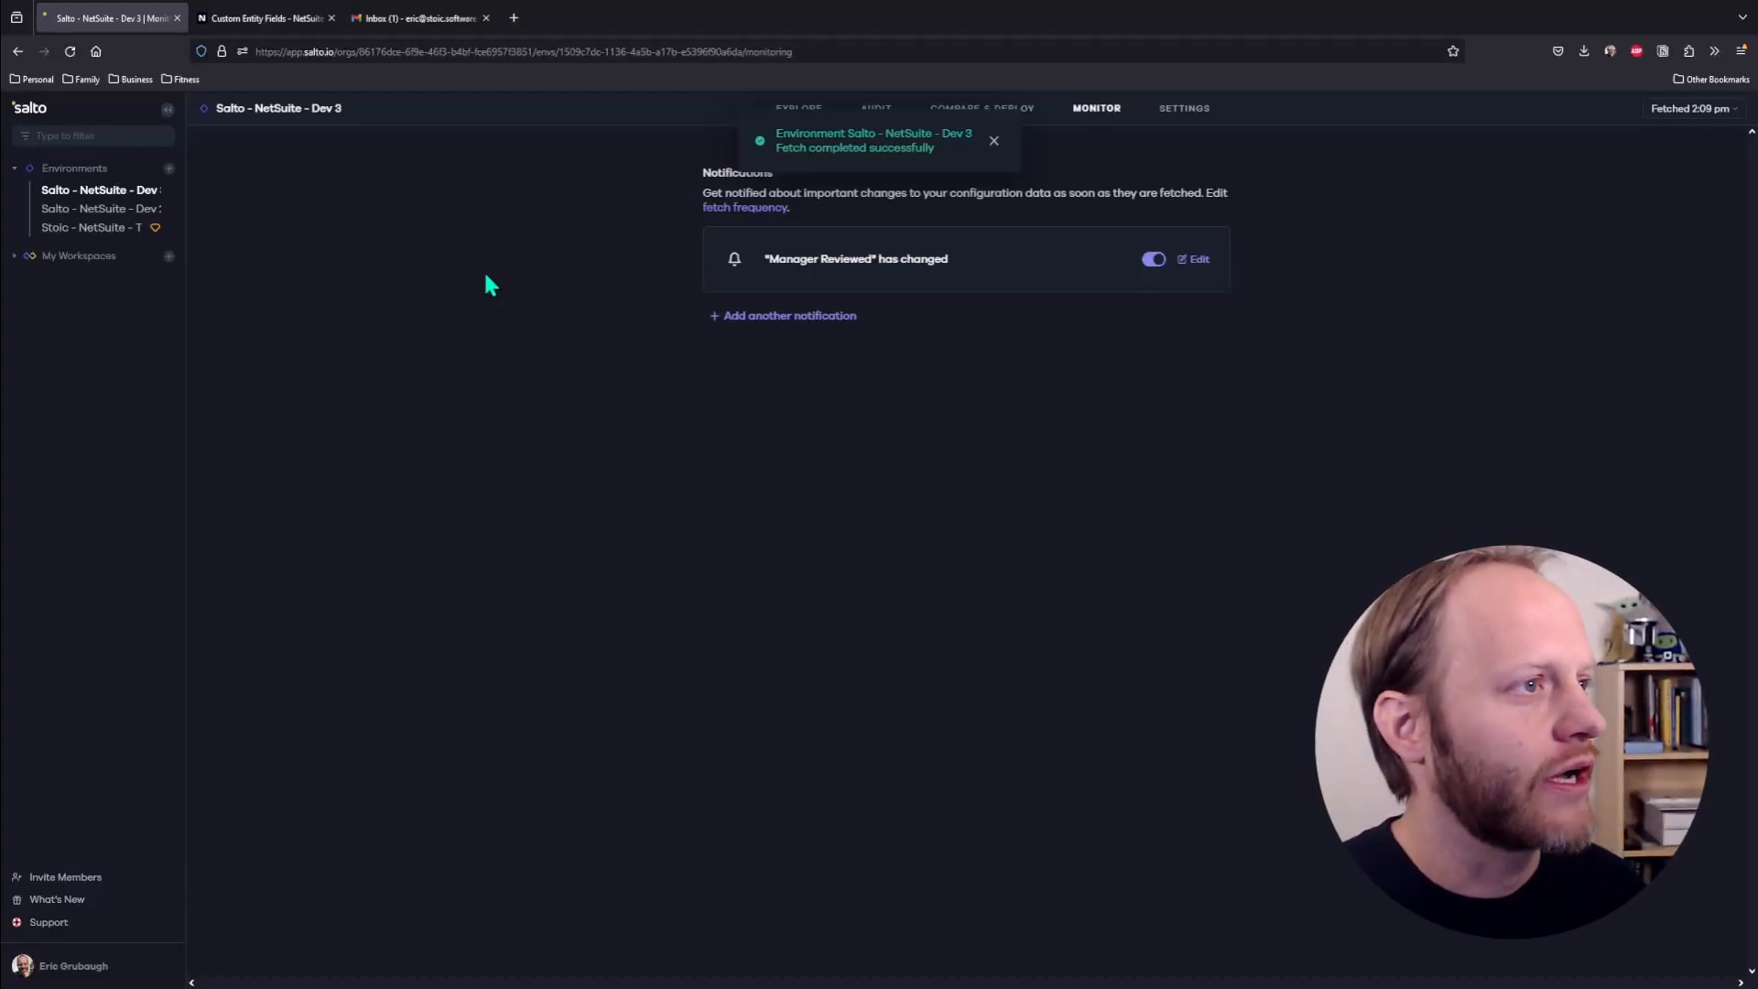
- Switch to Gmail, open the "Manager Reviewed" has changed email and examine the description and help changes in its attached detailed changes report
click(396, 22)
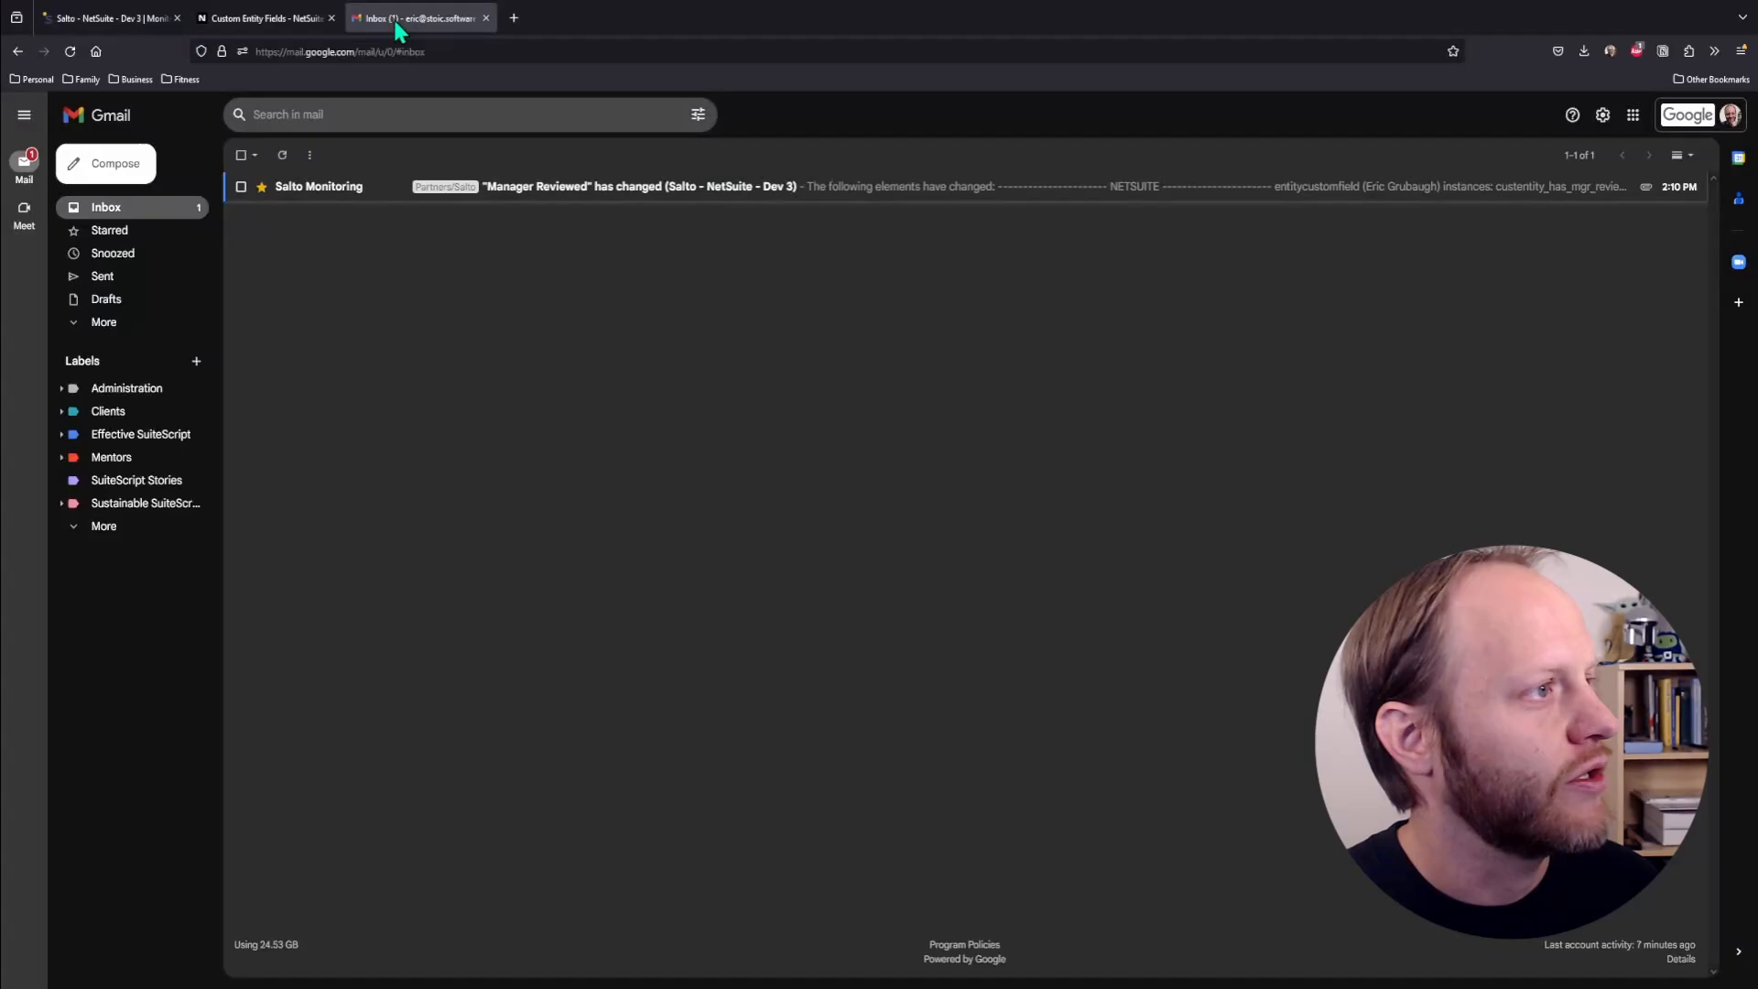
click(591, 192)
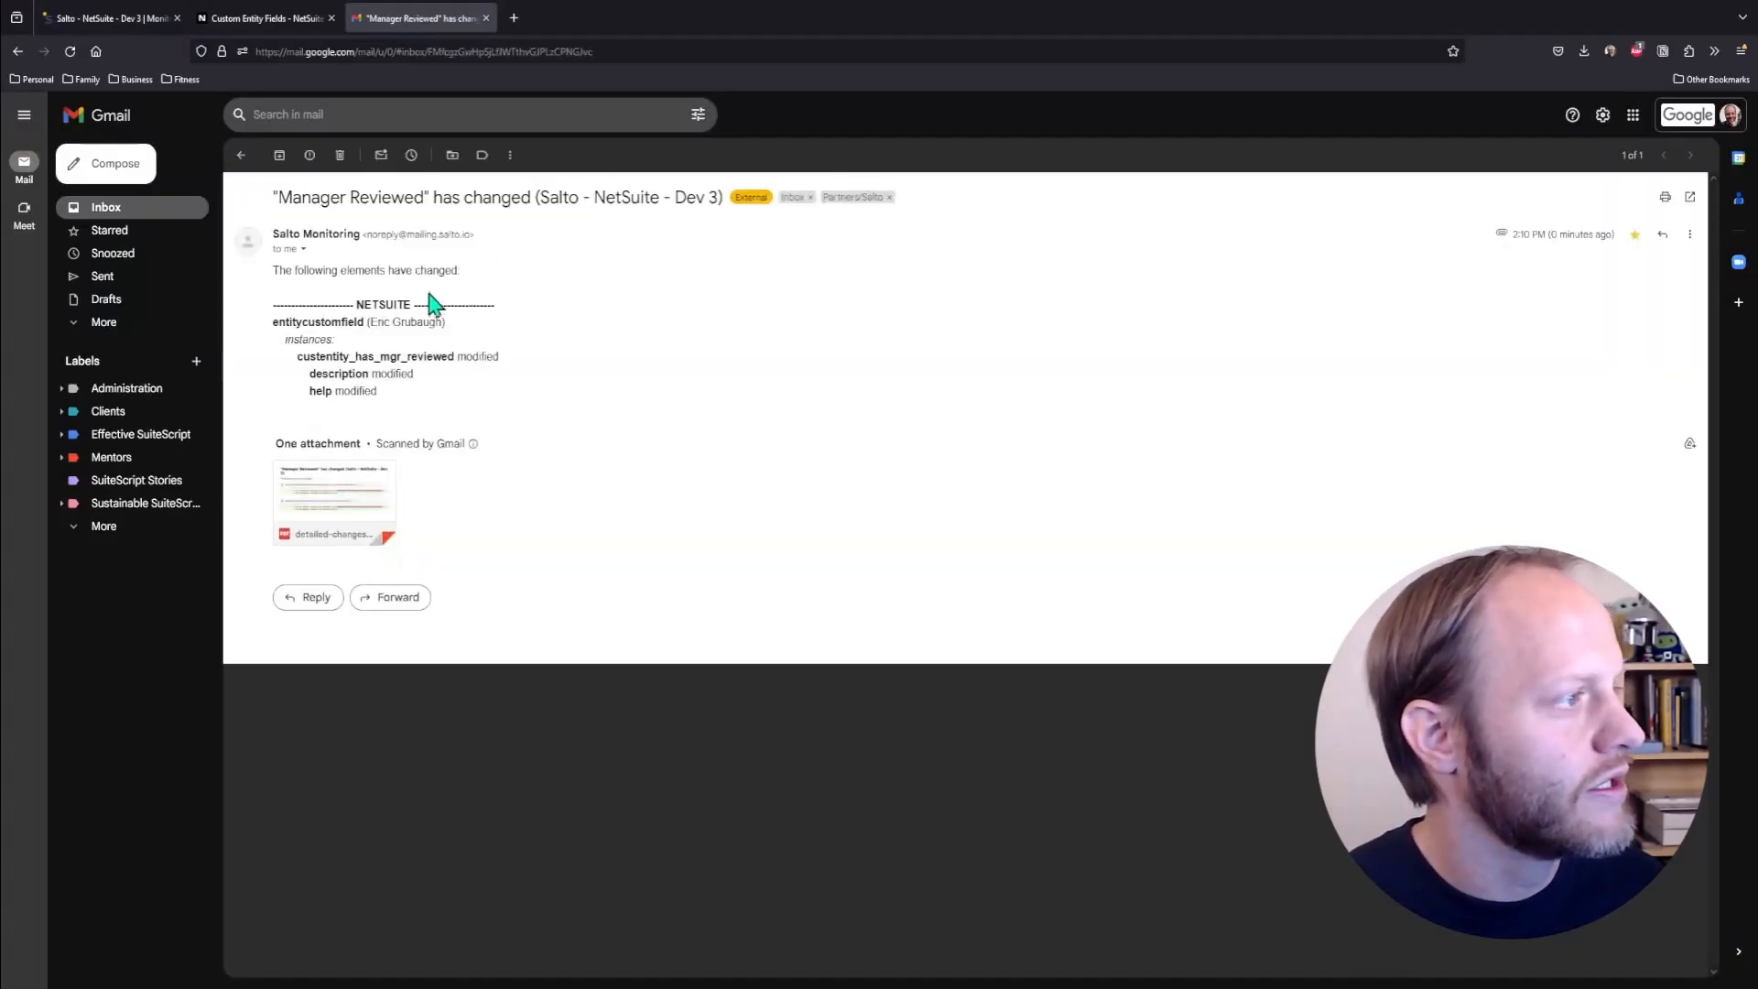
click(363, 500)
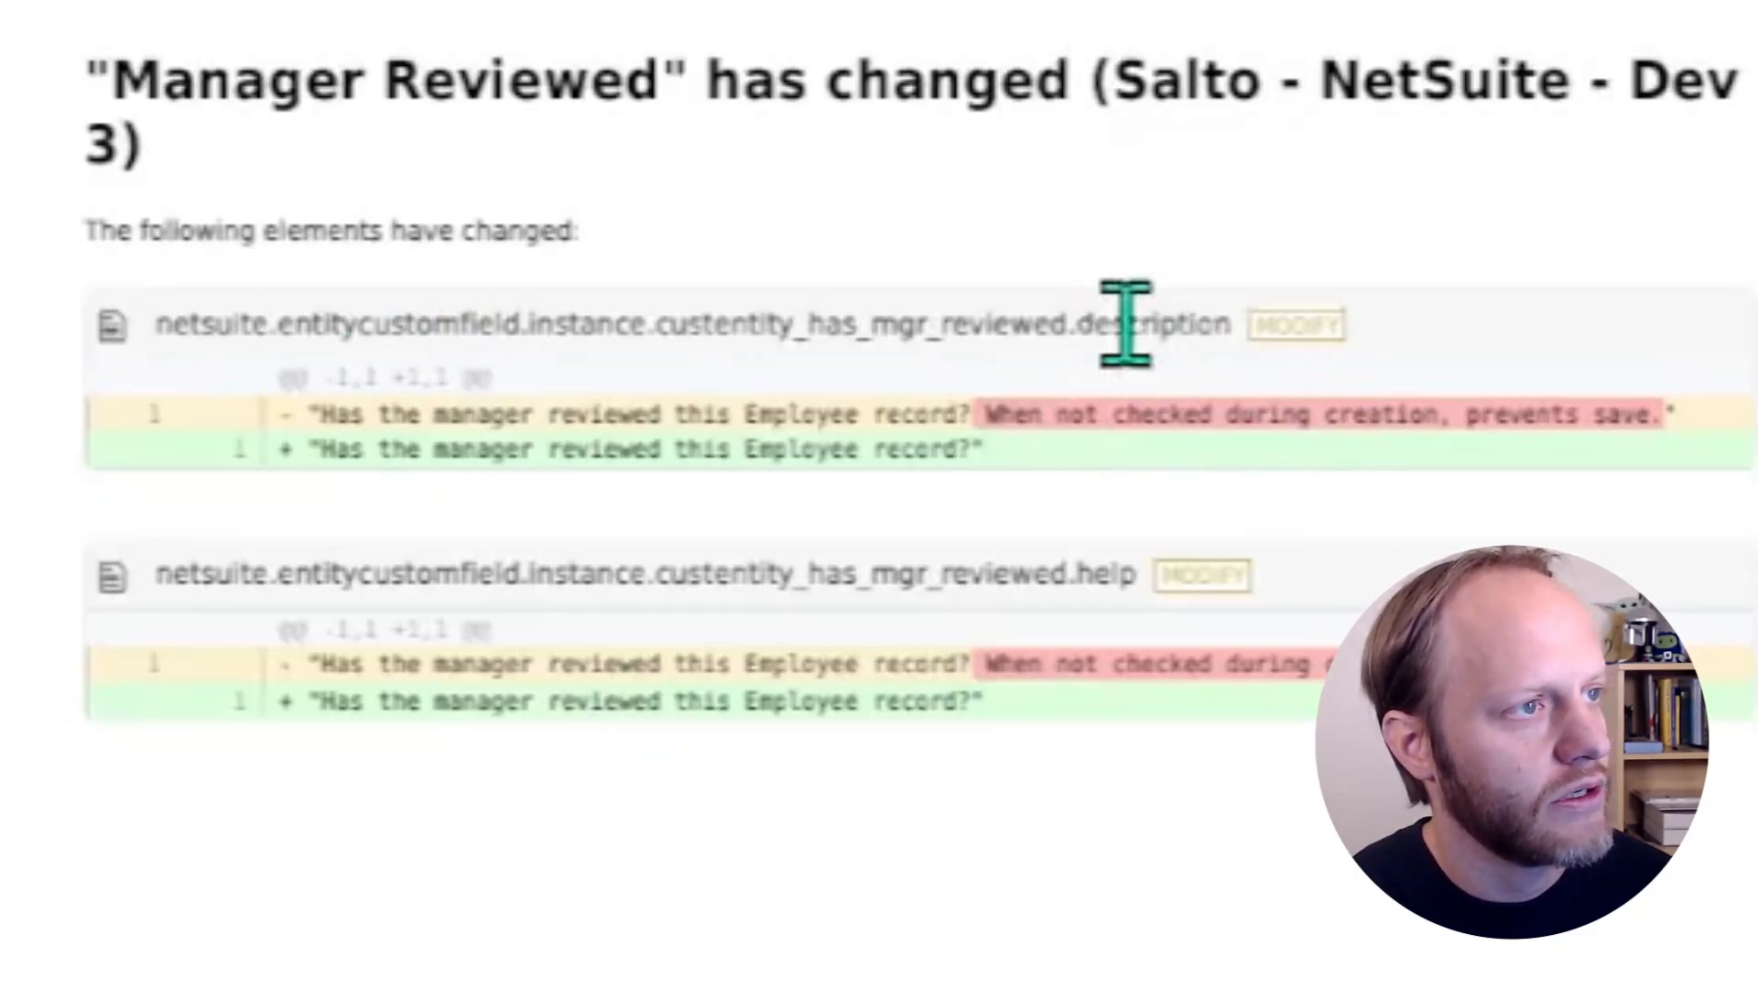
triple_click(1114, 580)
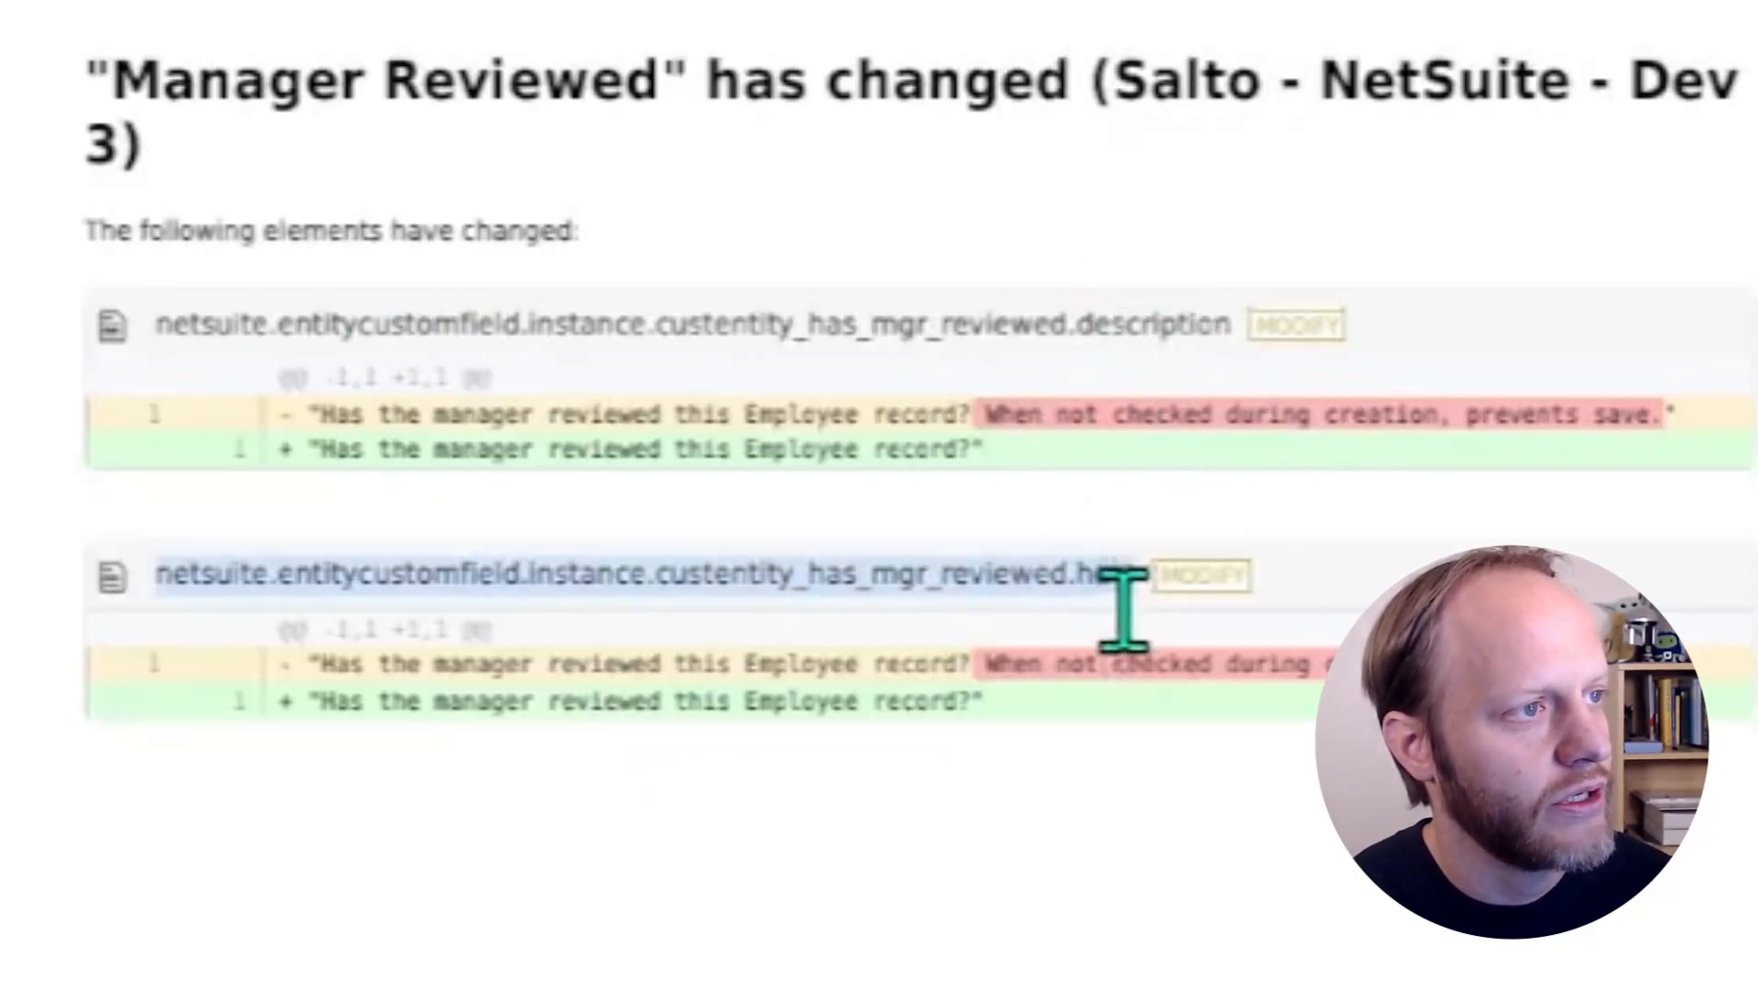
click(1254, 706)
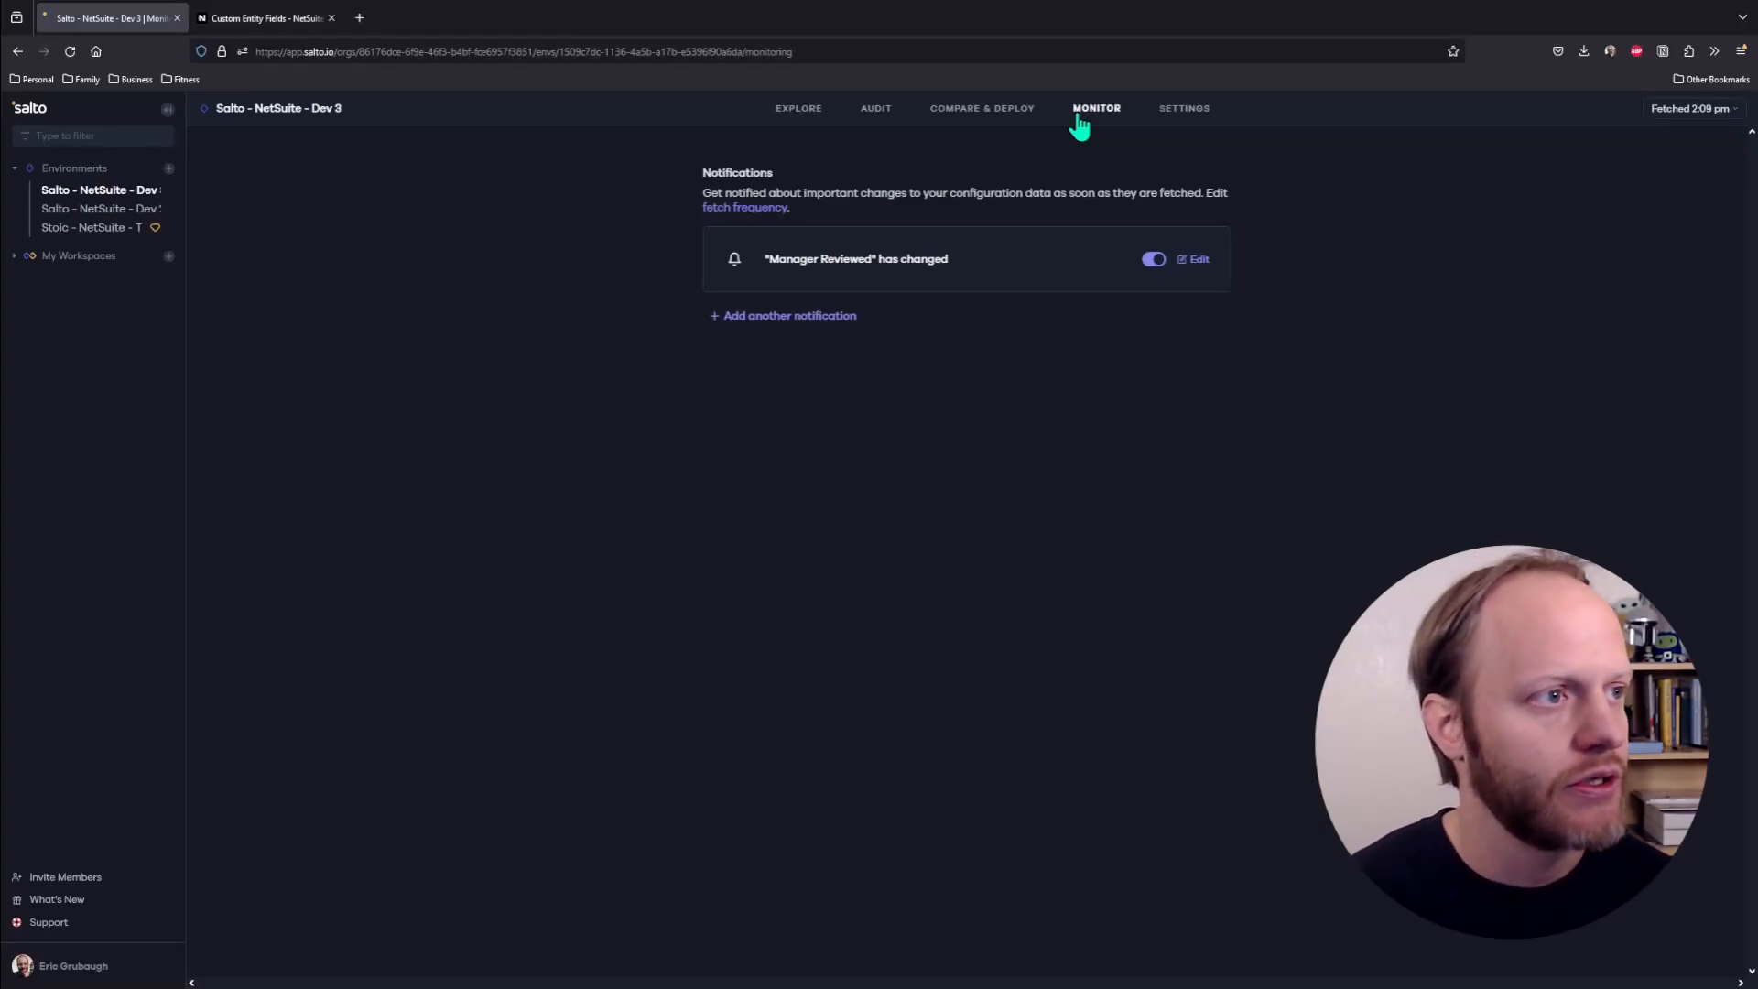
- Add another notification in Salto's monitoring and name it "A scripted Saved Search has changed"
click(803, 318)
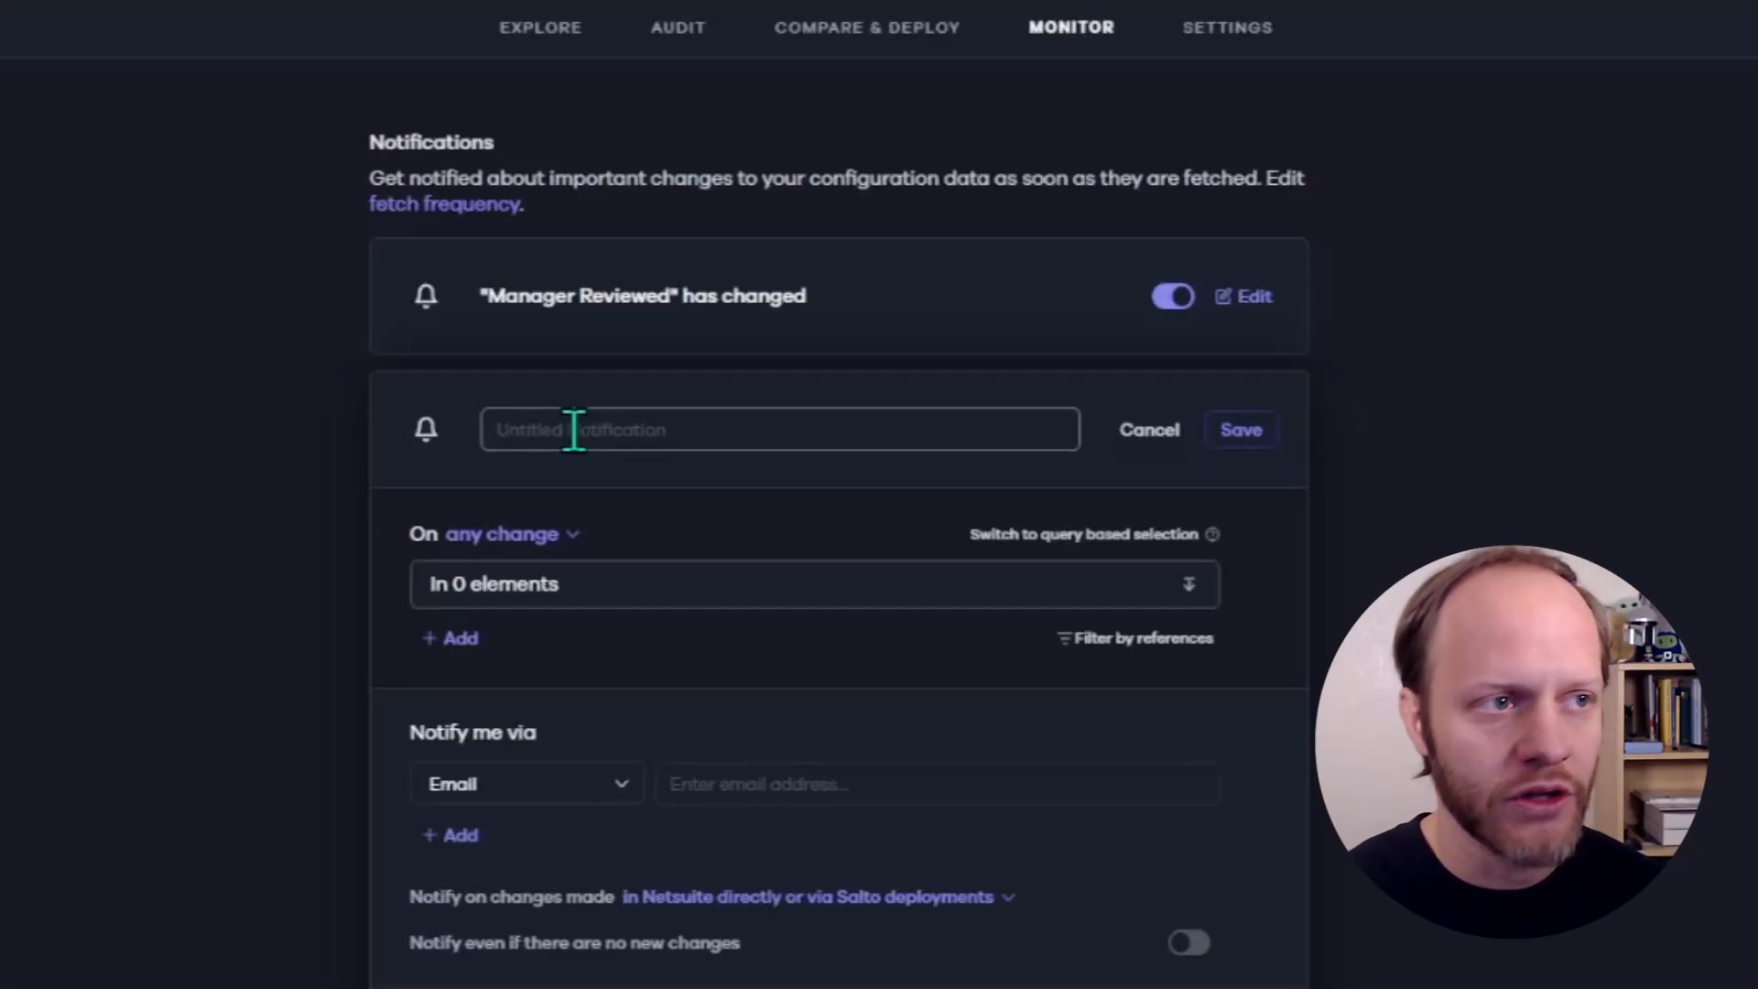
click(574, 430)
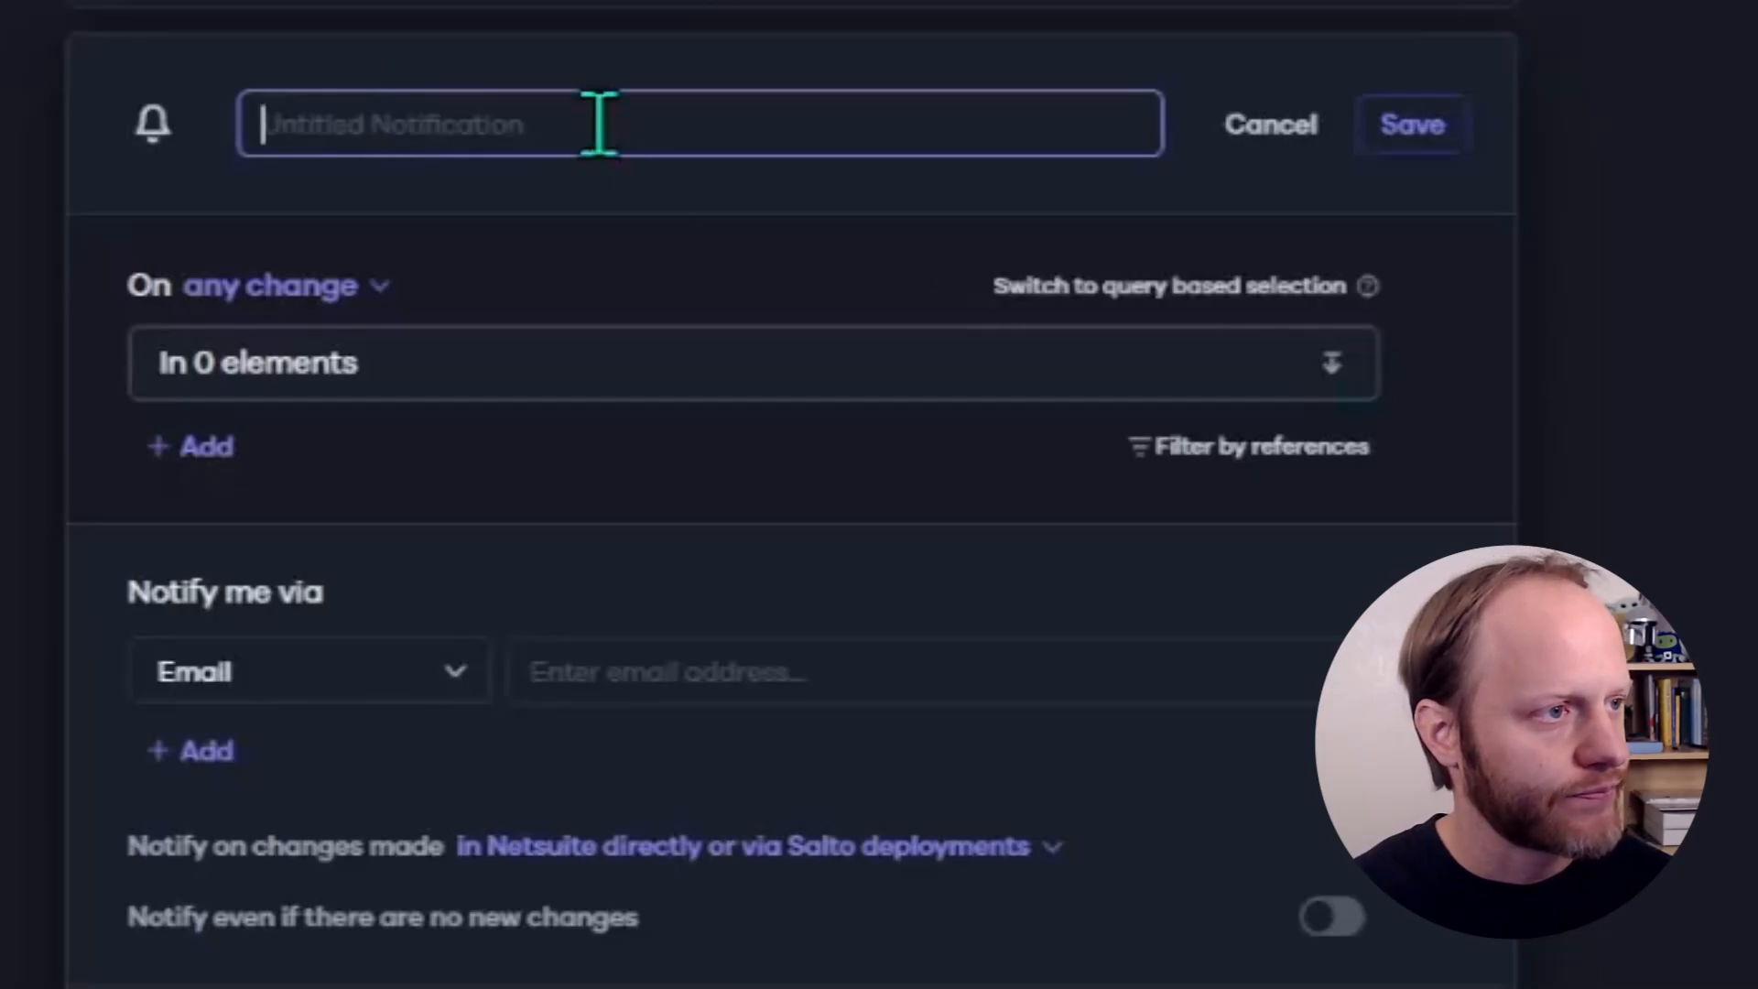
text(A)
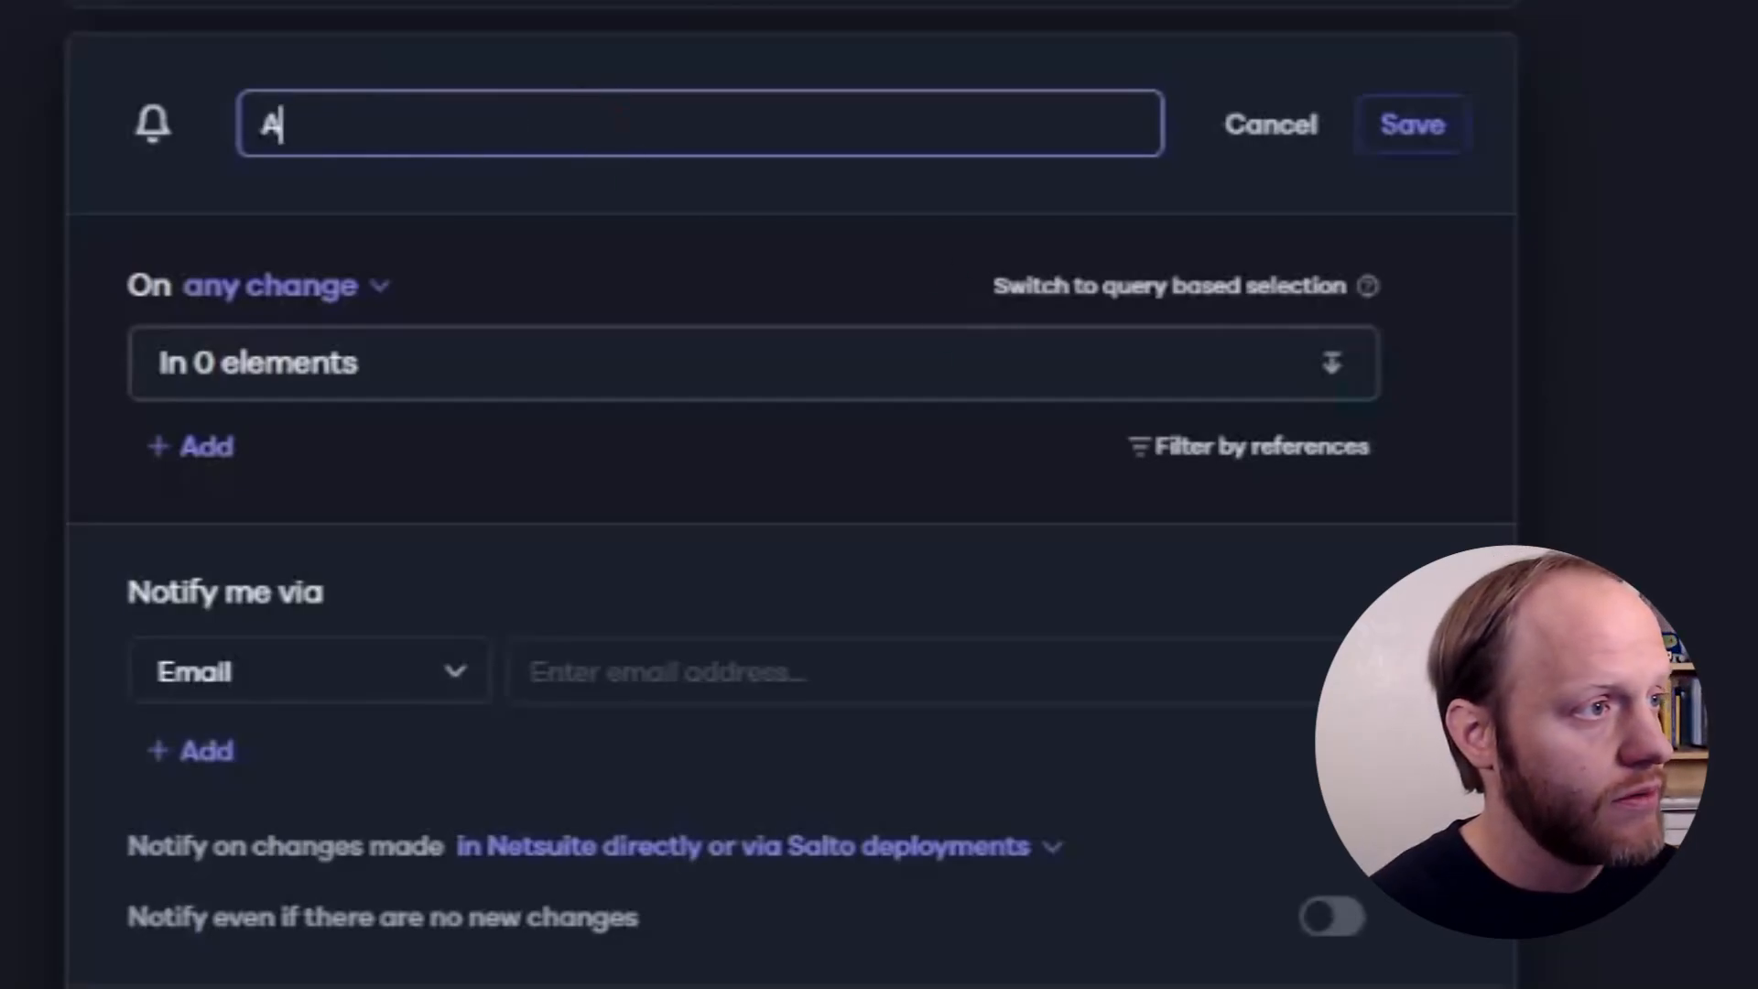
text( scripted Saved S)
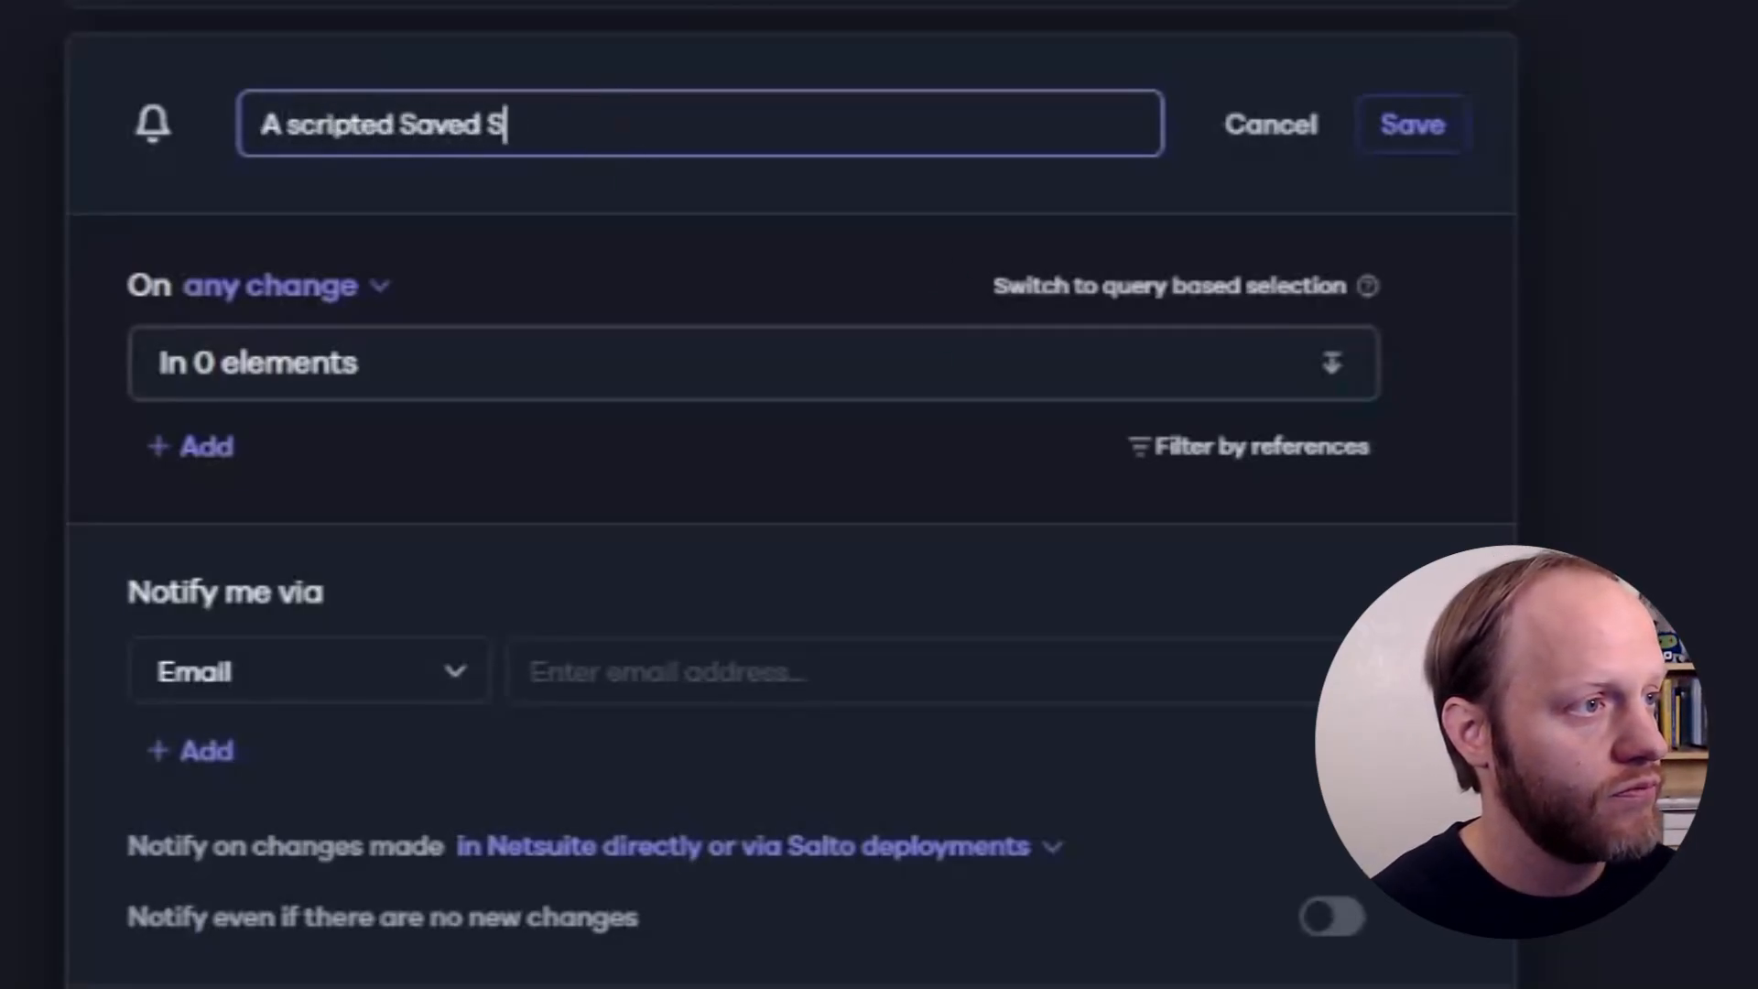
text(earch has changed)
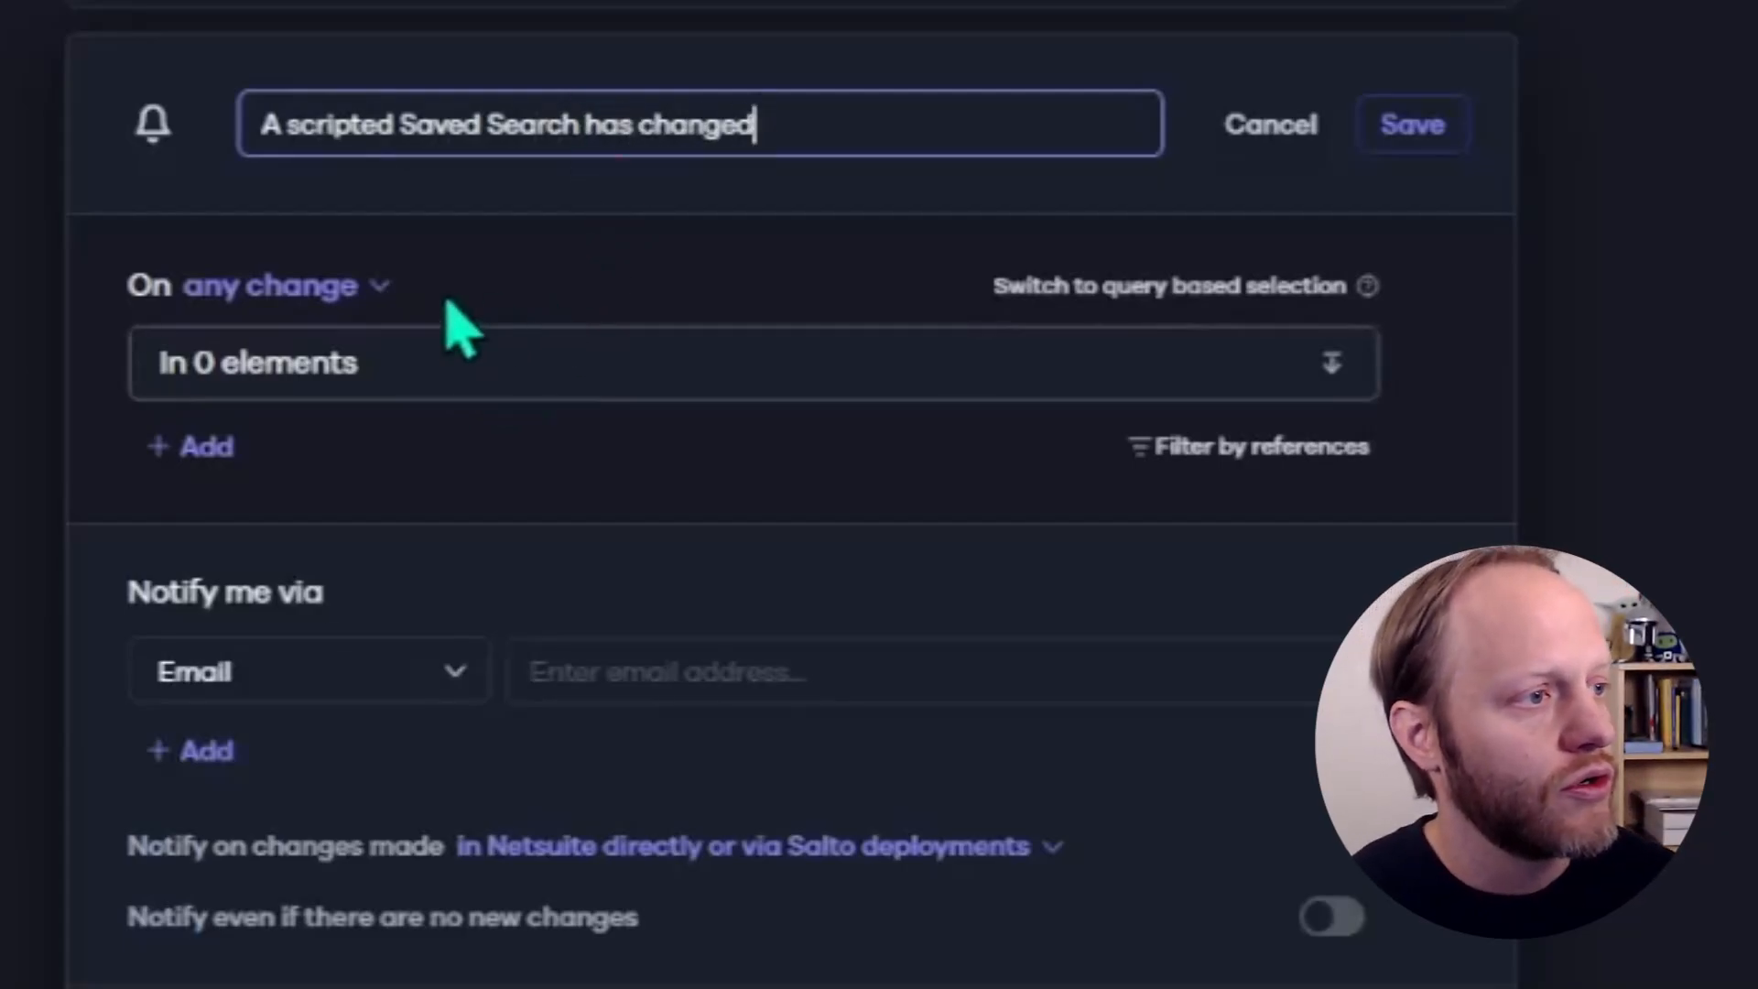
- Switch the notification to query-based selection and build the criterion netsuite.savedsearch.instance., checking the suggested saved search IDs
click(418, 376)
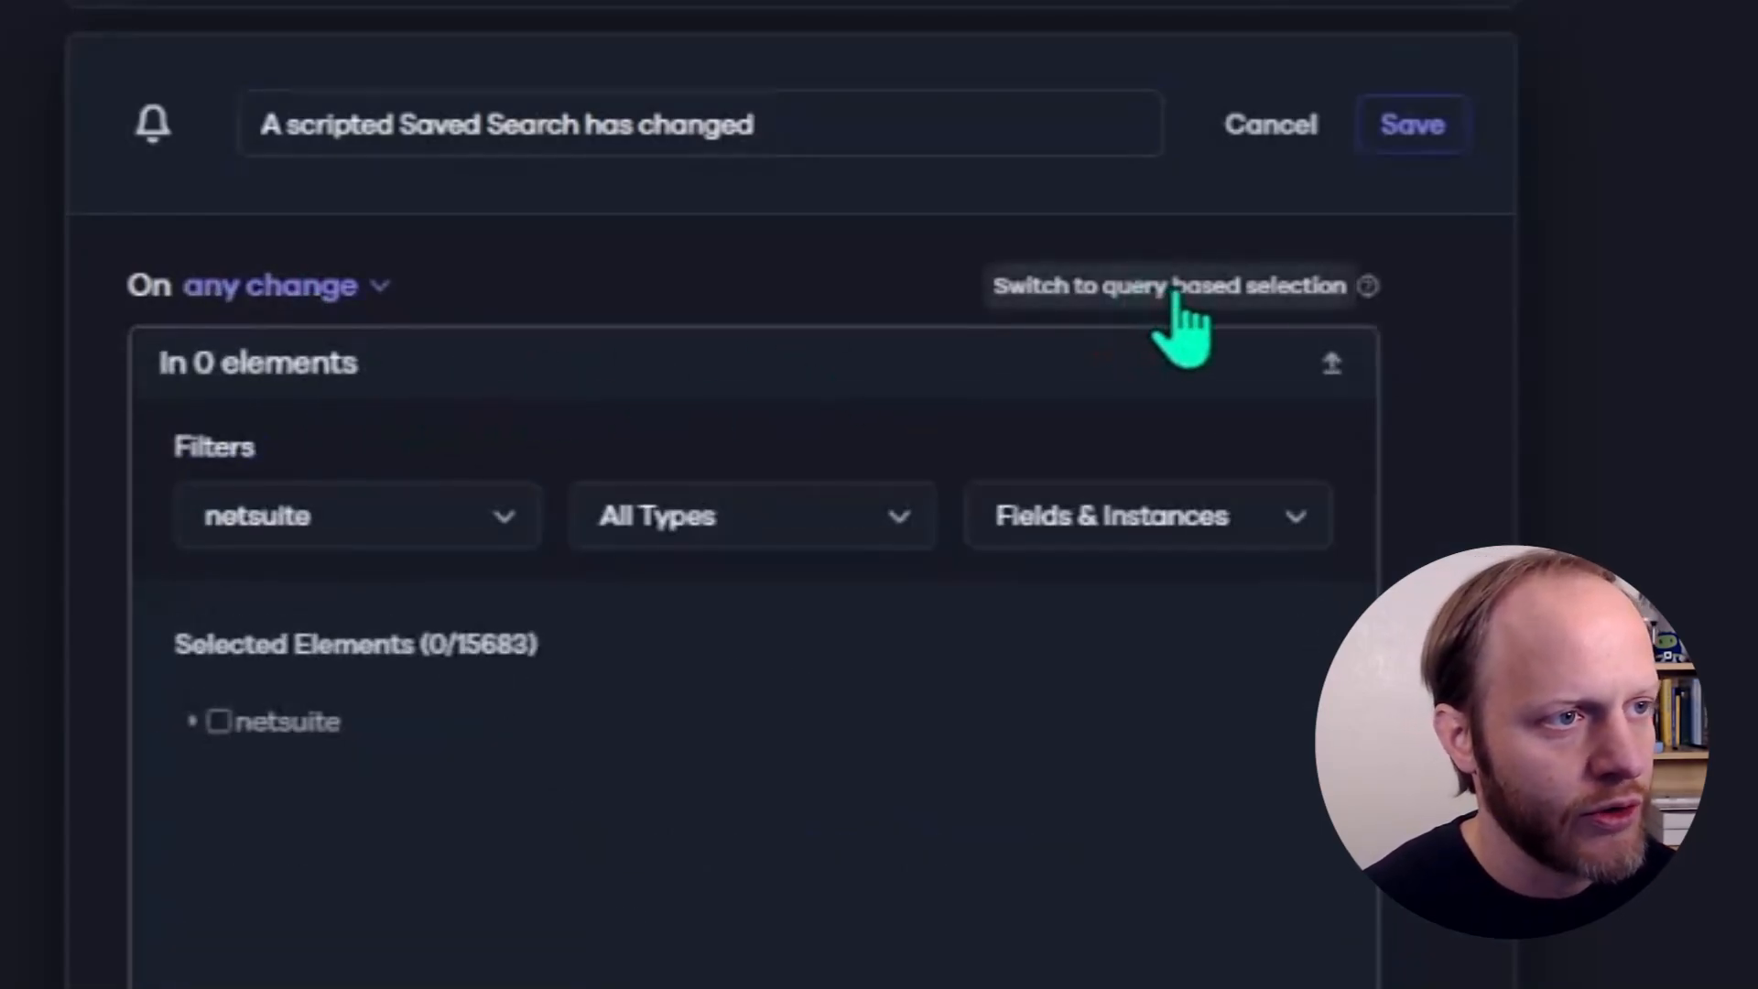
click(1184, 303)
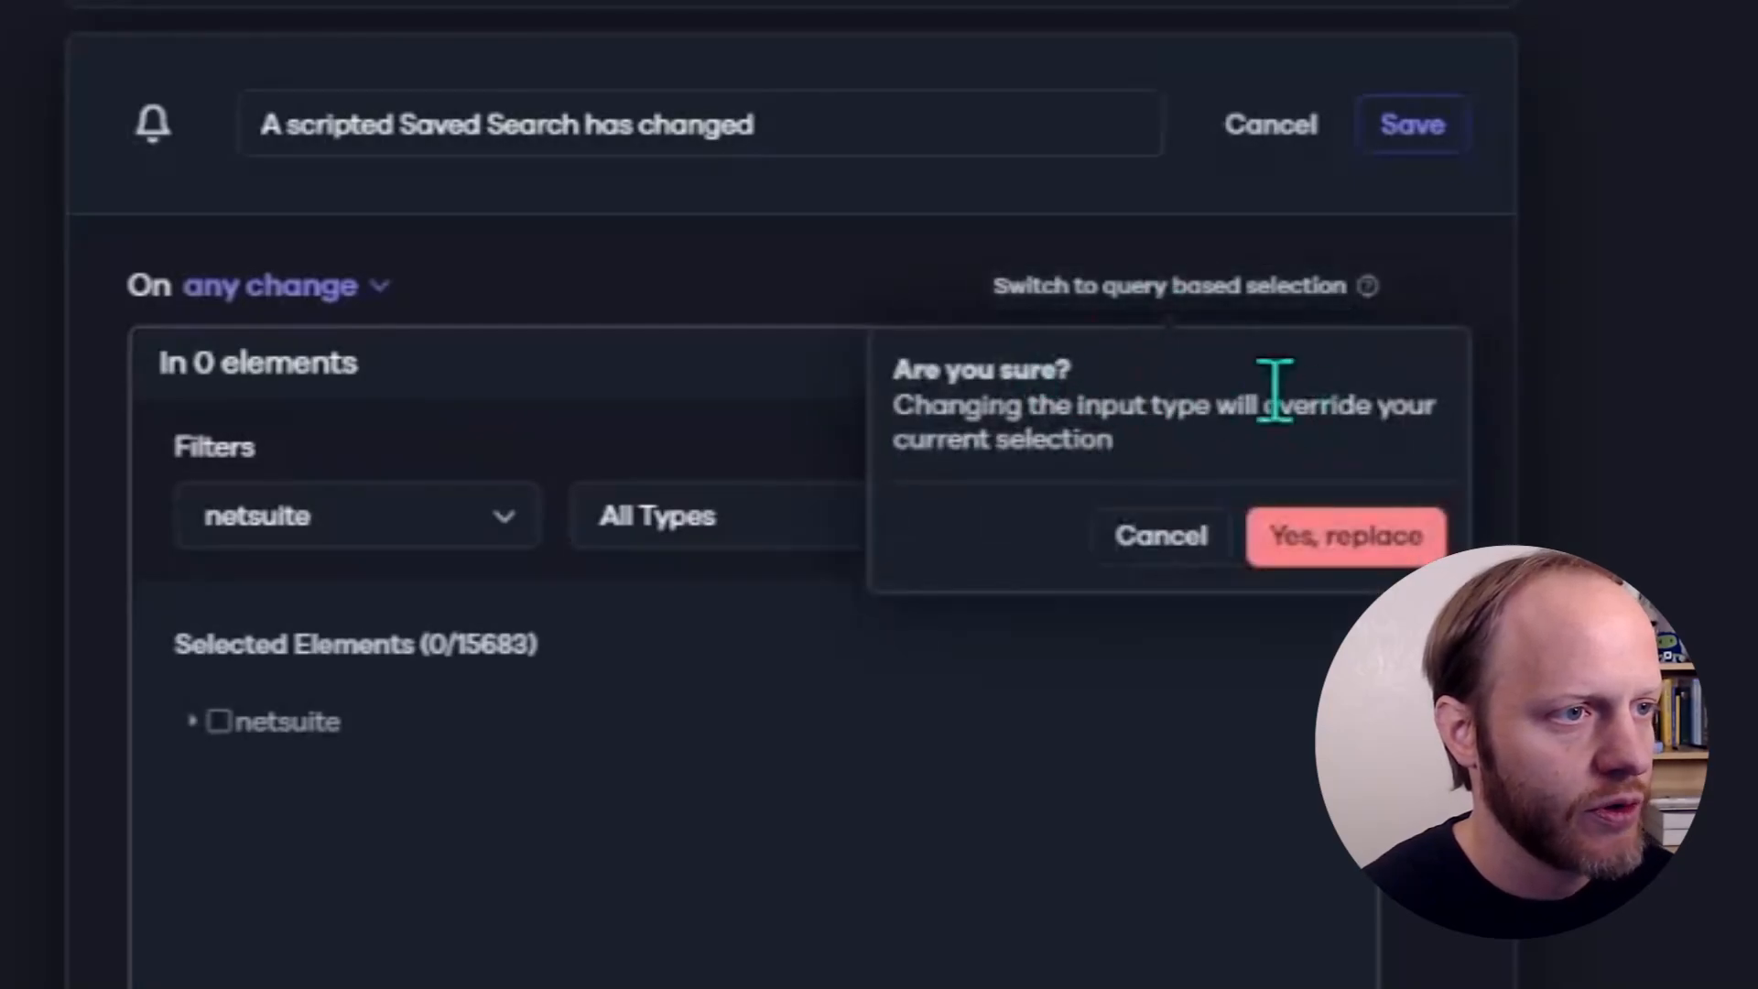
click(1344, 540)
click(577, 359)
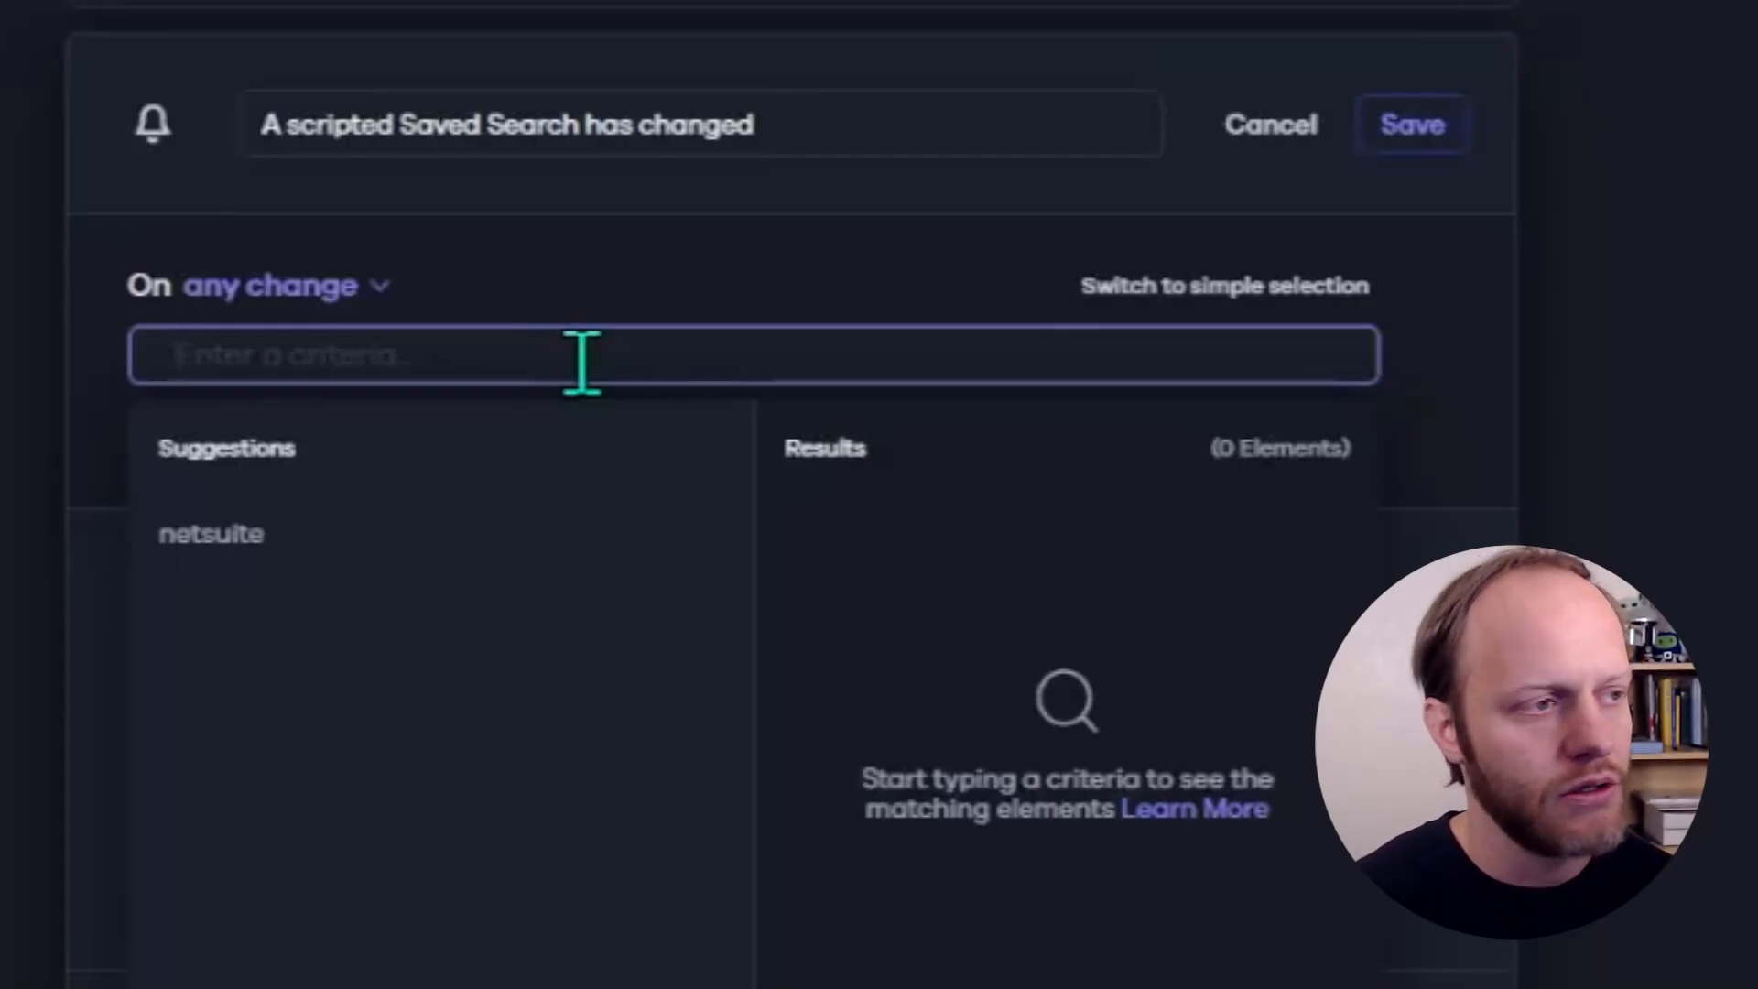
click(218, 542)
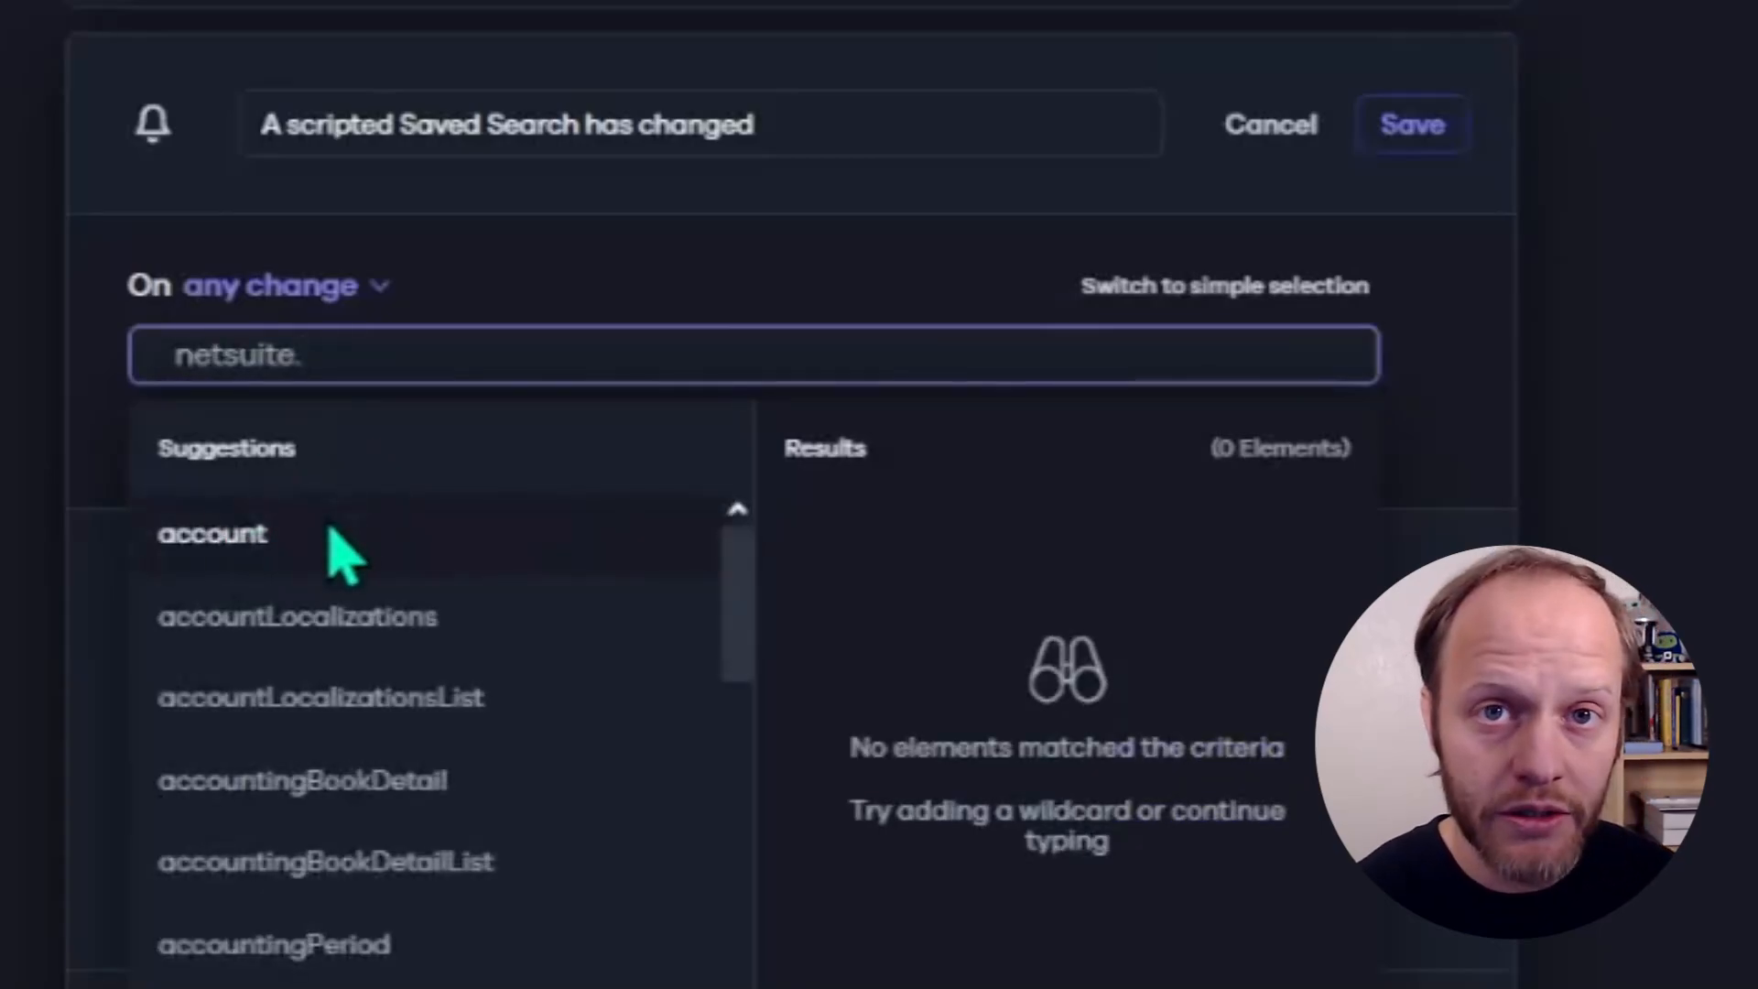
text(savedse)
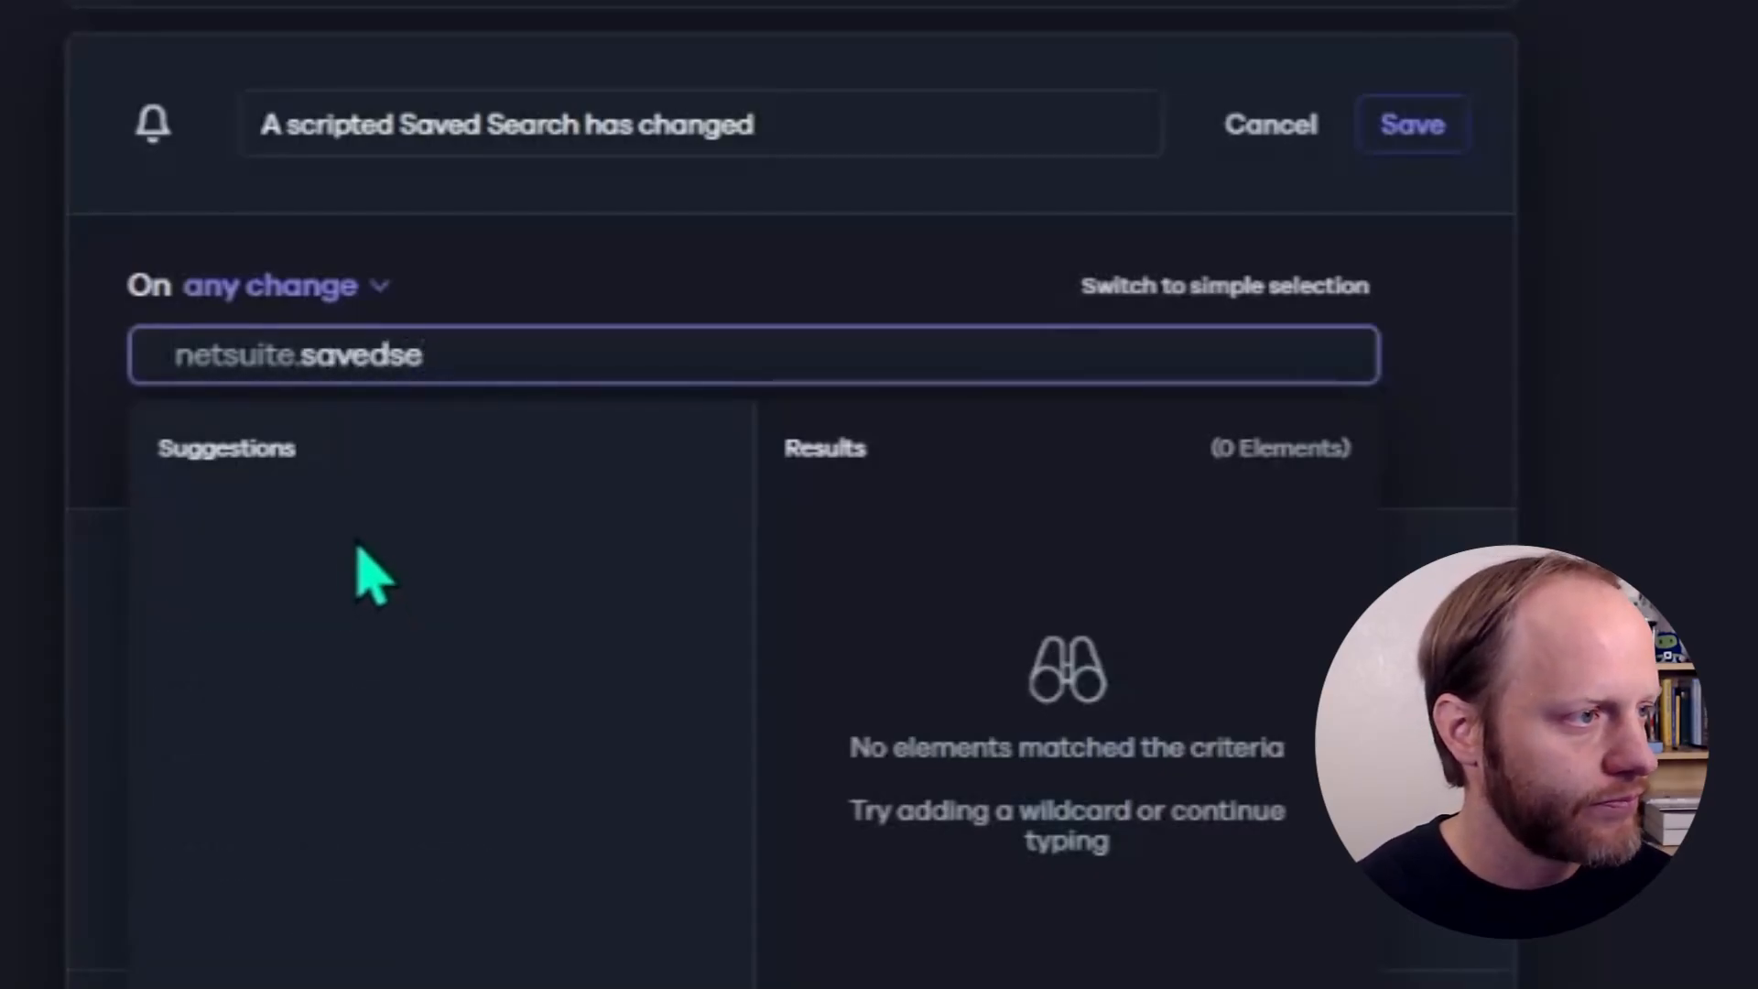
click(326, 543)
text(.)
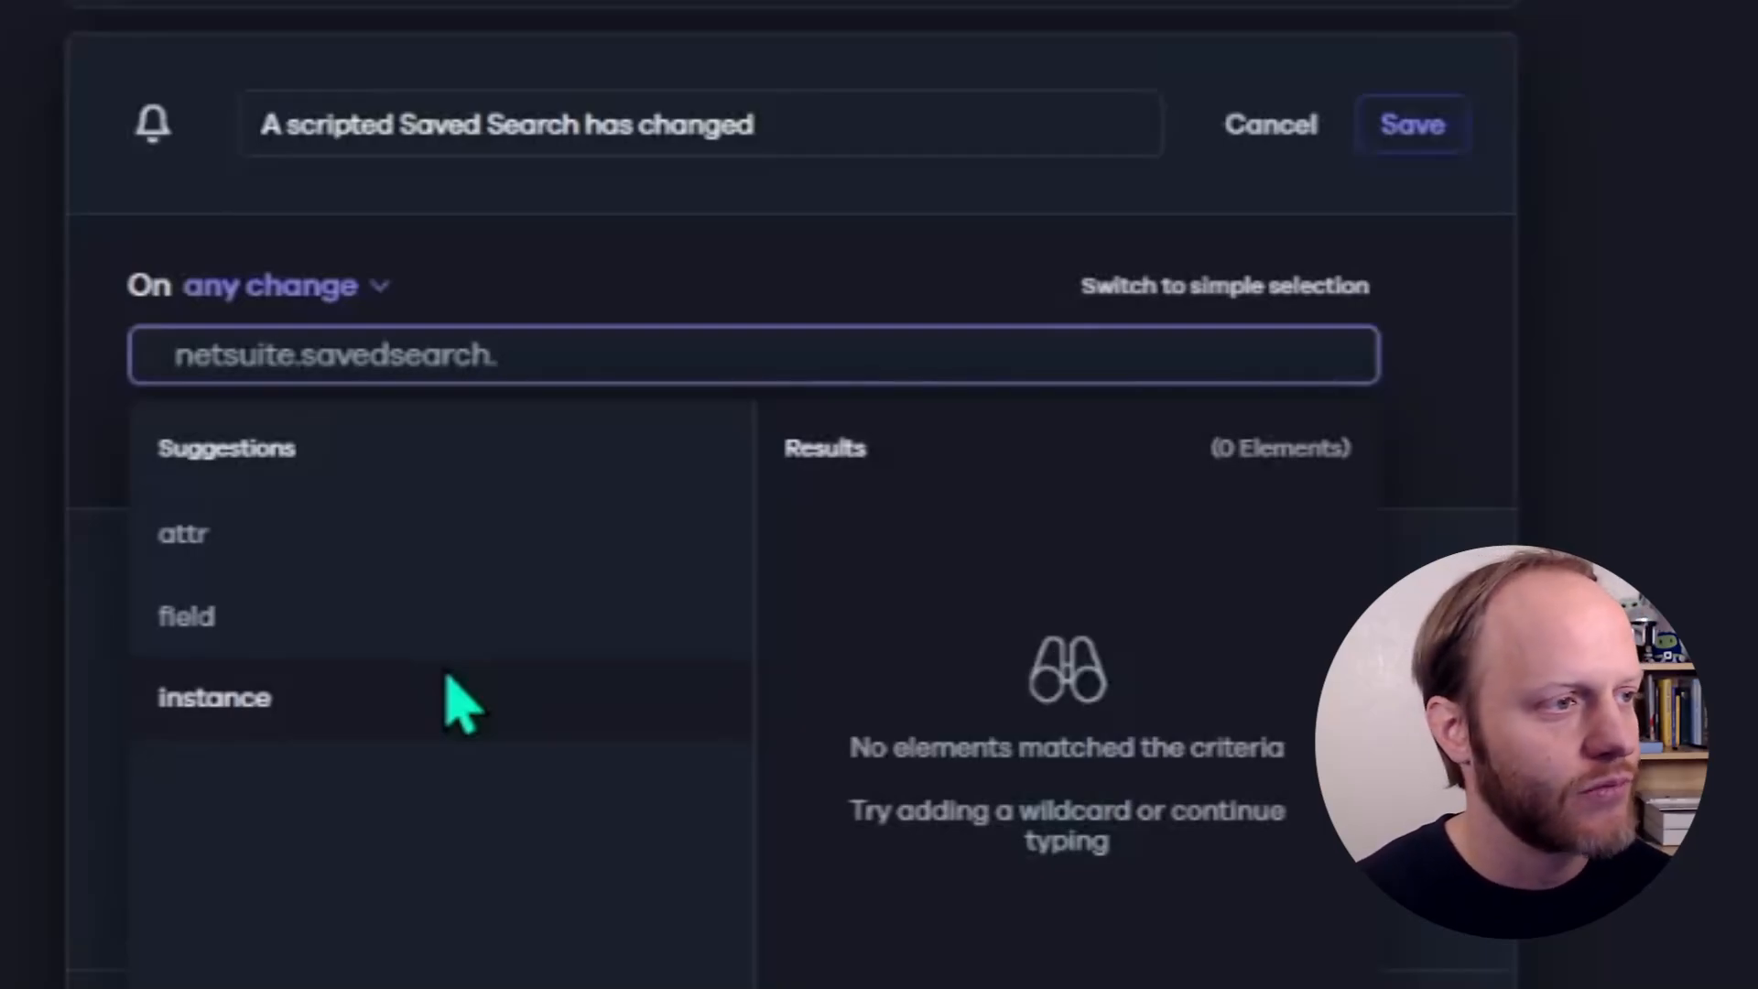
click(463, 704)
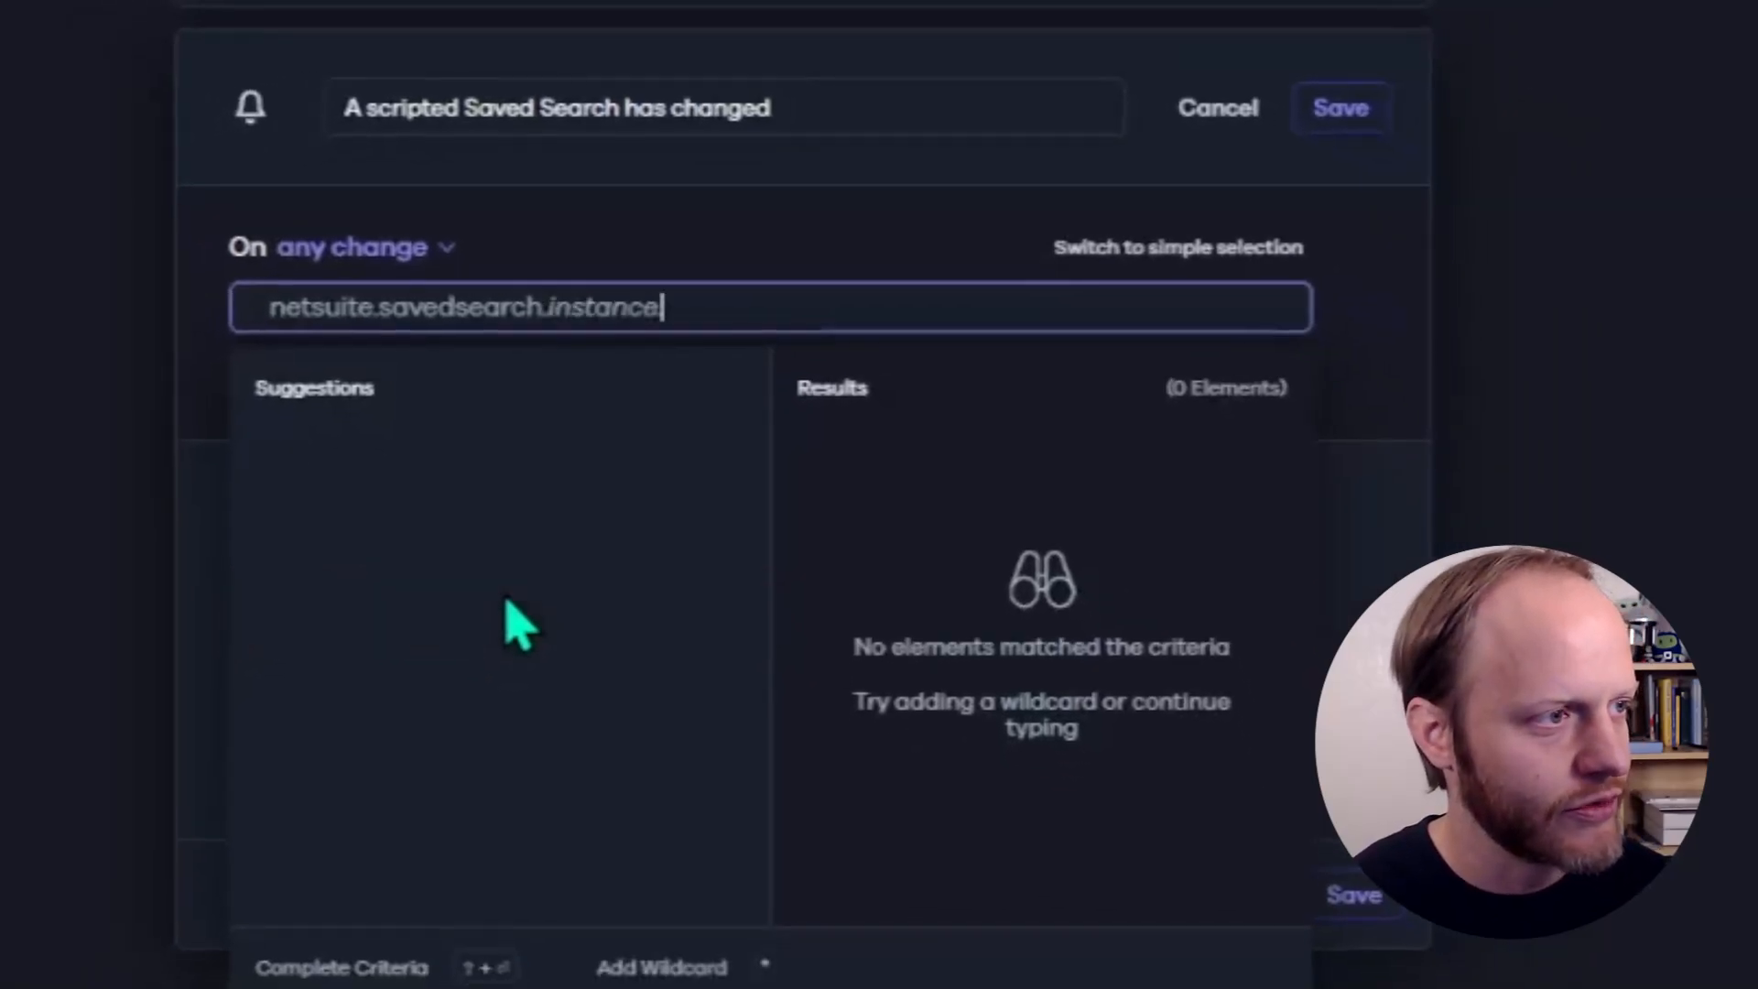
text(.)
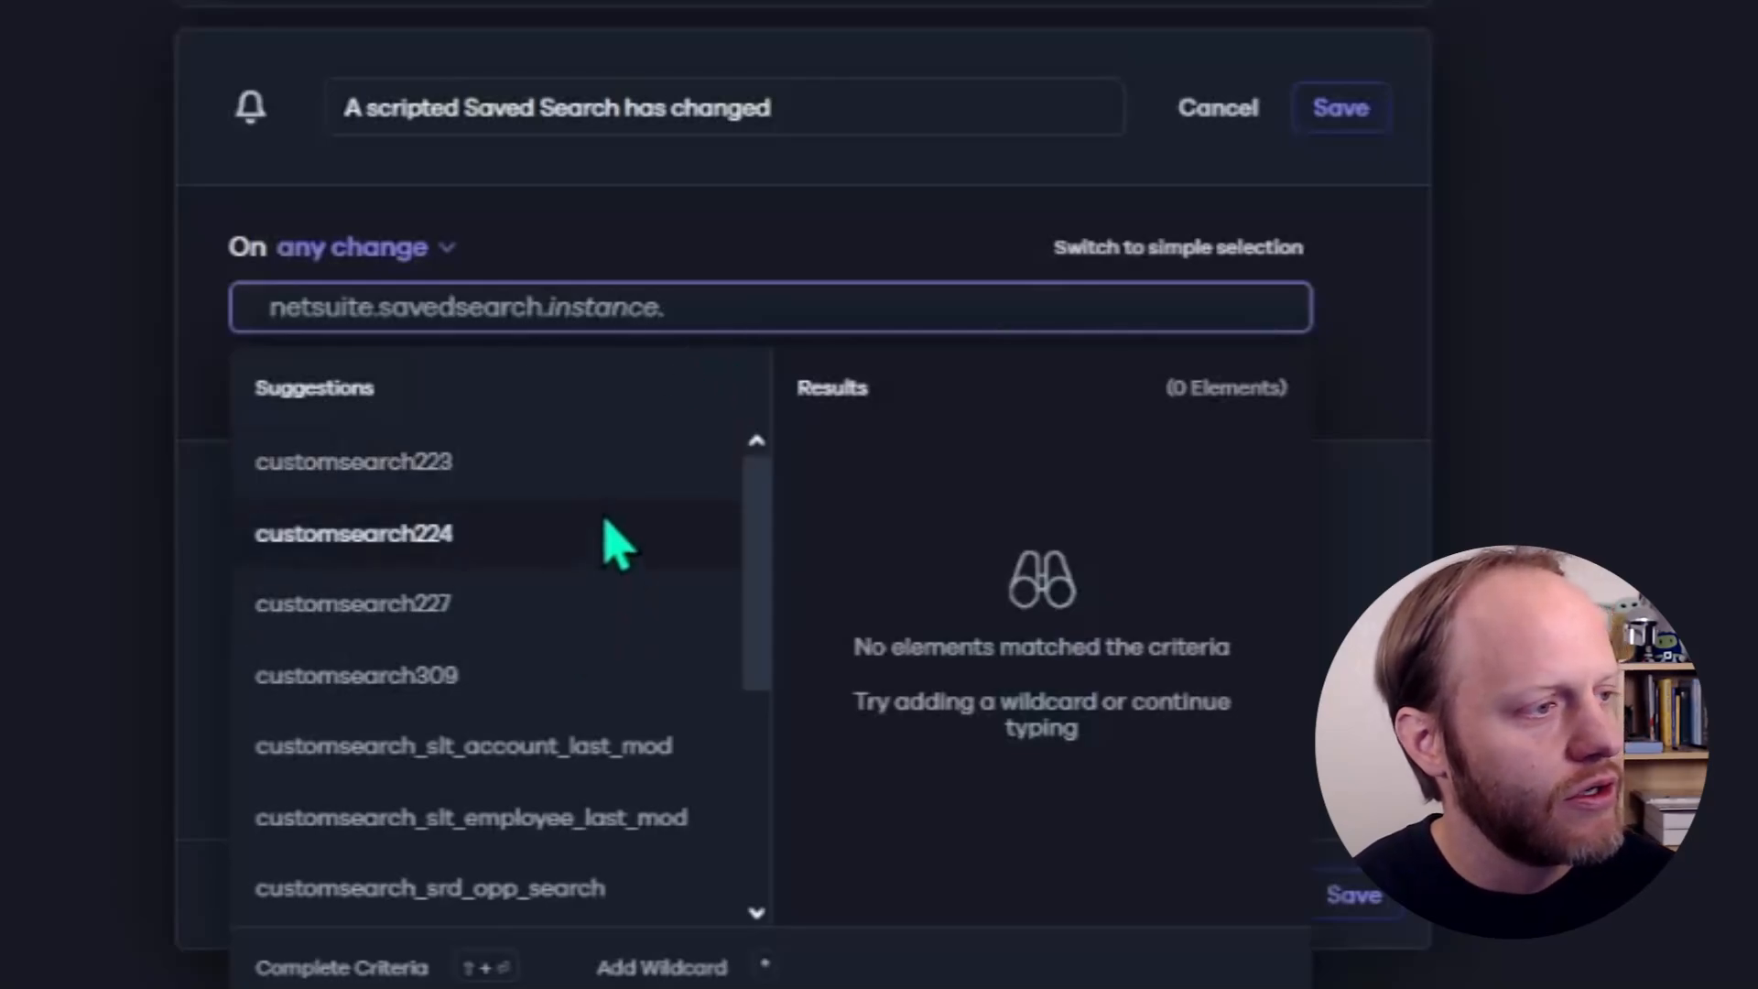
scroll(613, 531, down, 5)
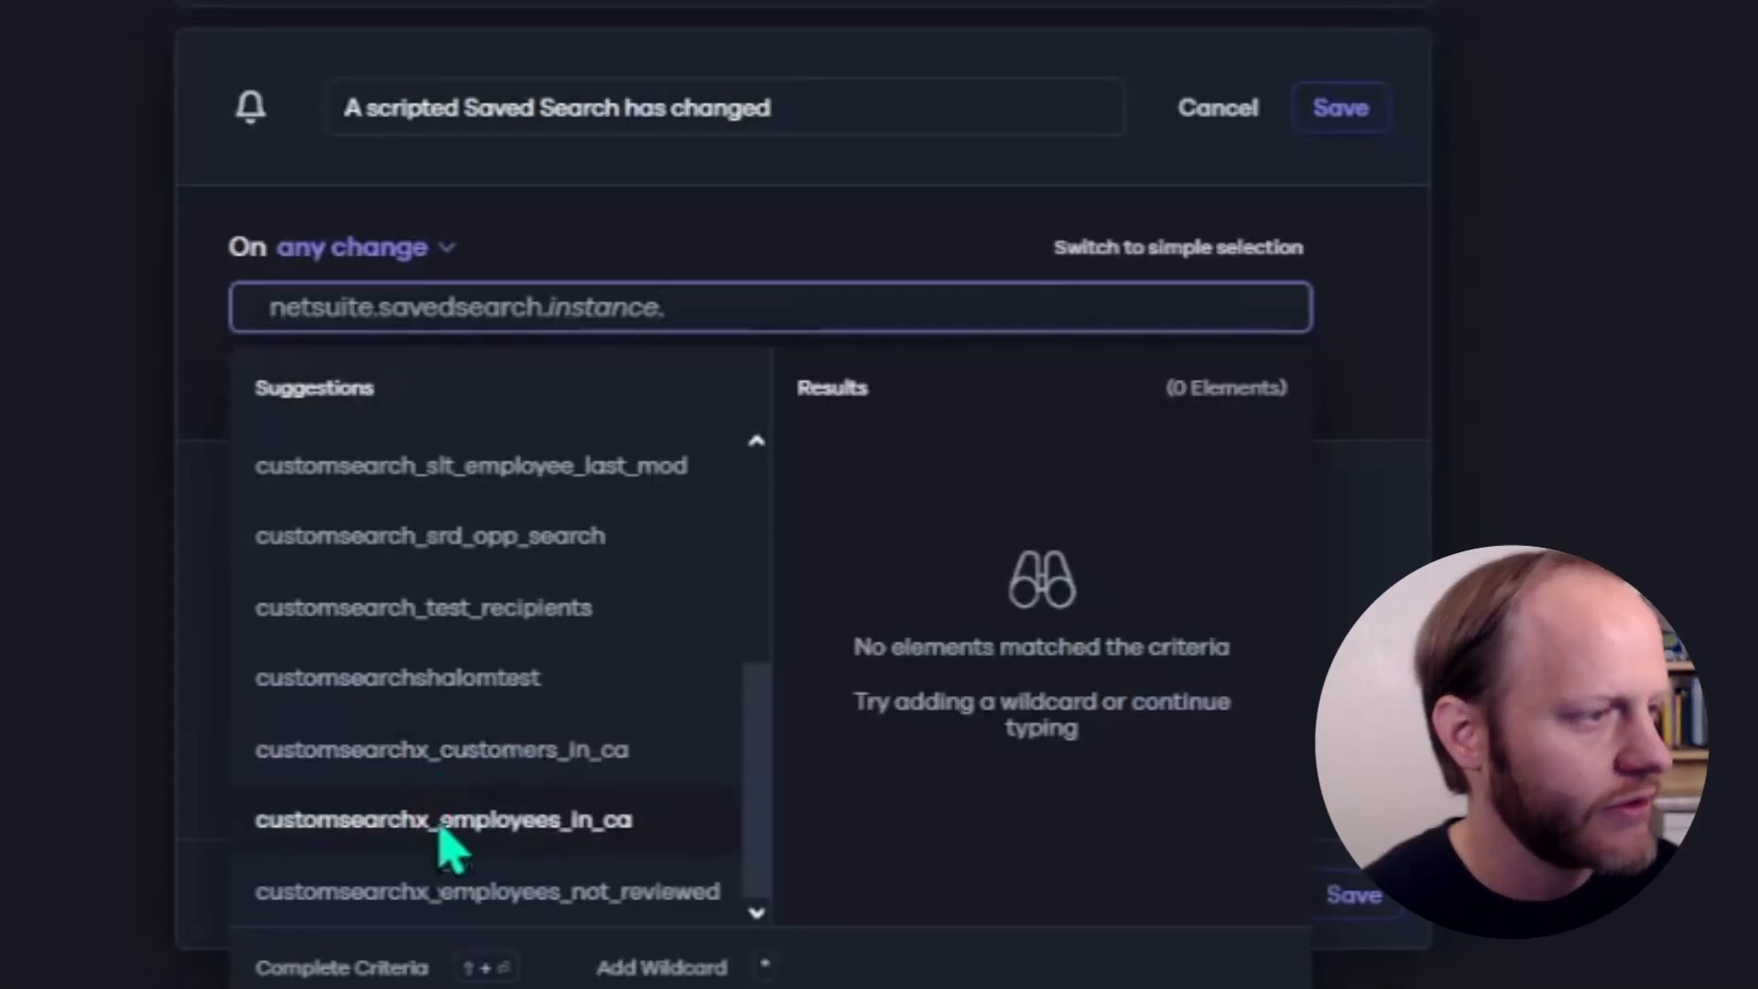
- Switch to NetSuite and look up the scripted saved searches with the global search sea:[Script]
click(315, 20)
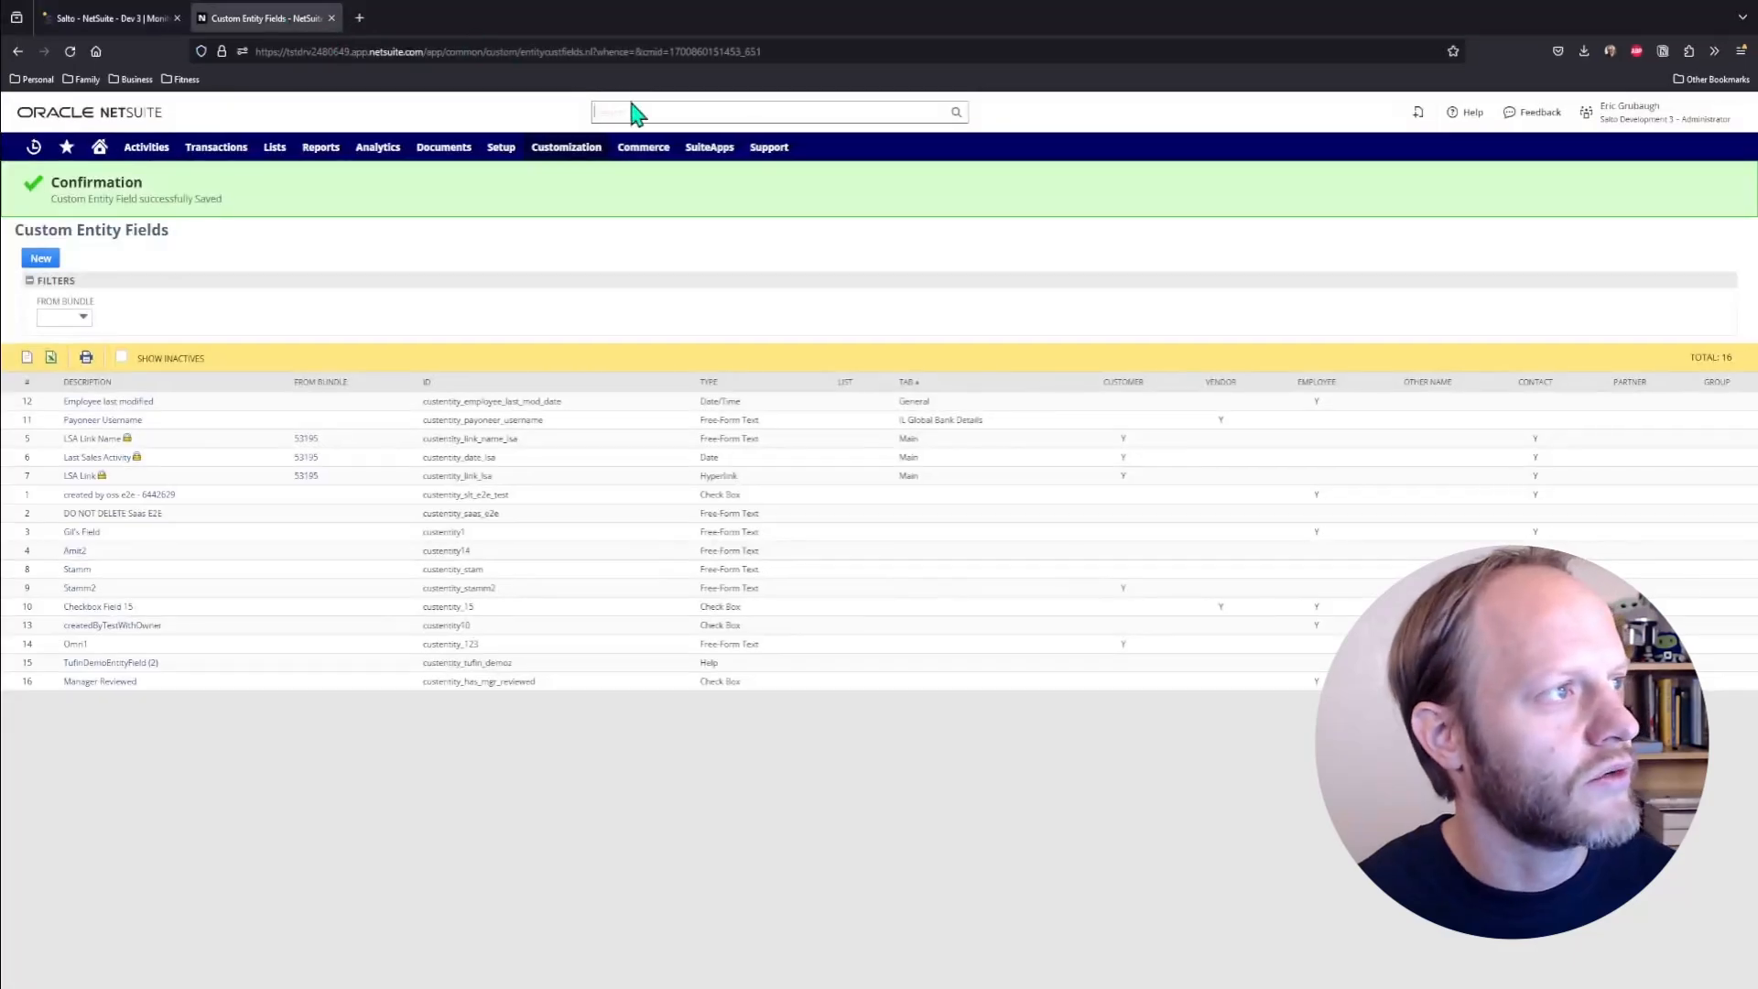
click(630, 110)
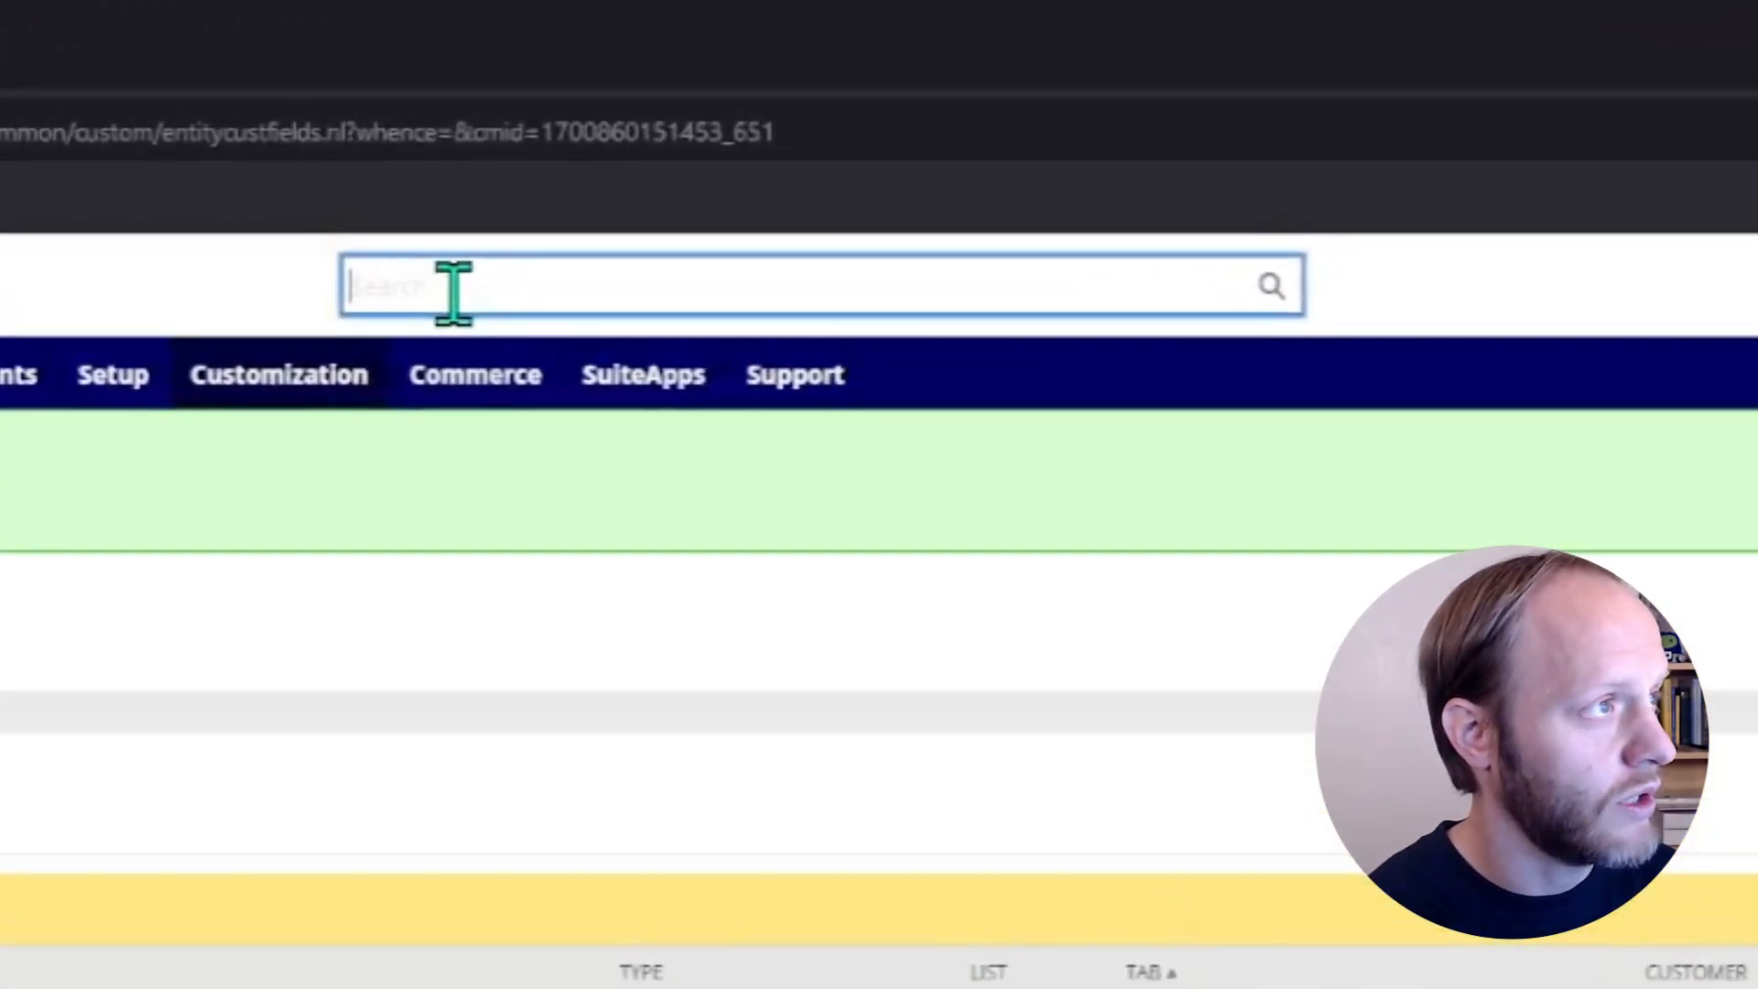
text(sea:[Script])
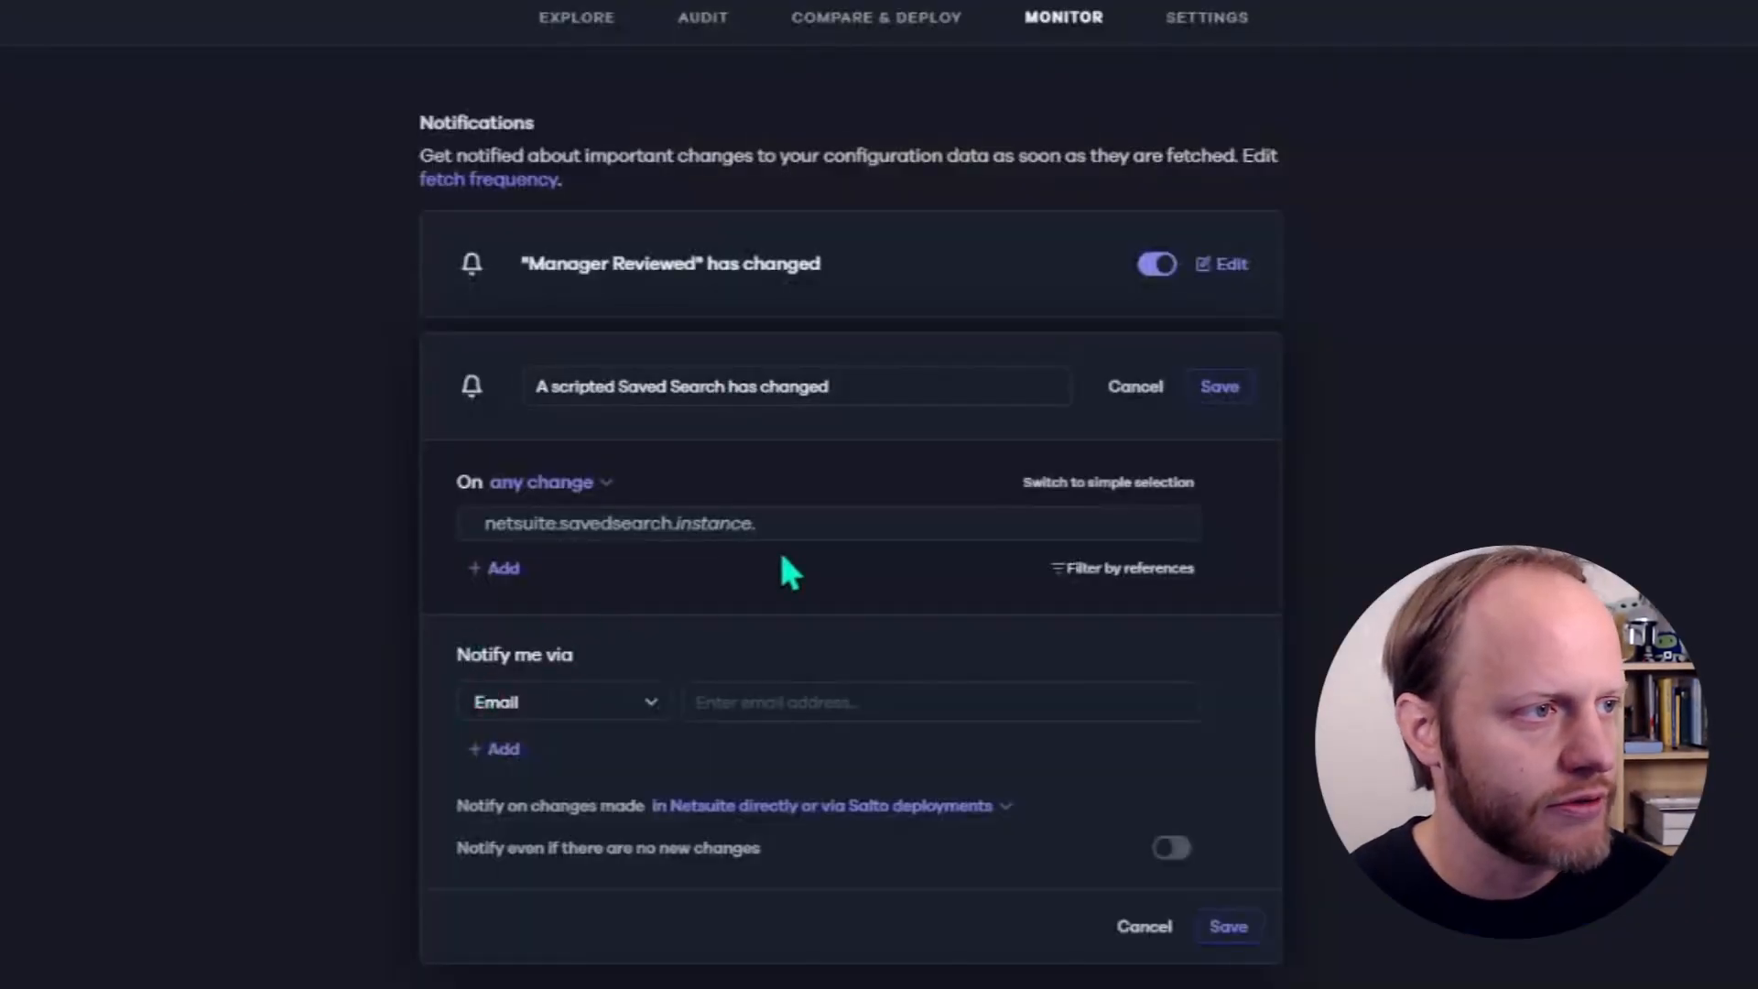
- Return to Salto and complete the notification criterion as netsuite.savedsearch.instance.customsearchx*, keeping any change as the trigger
click(796, 520)
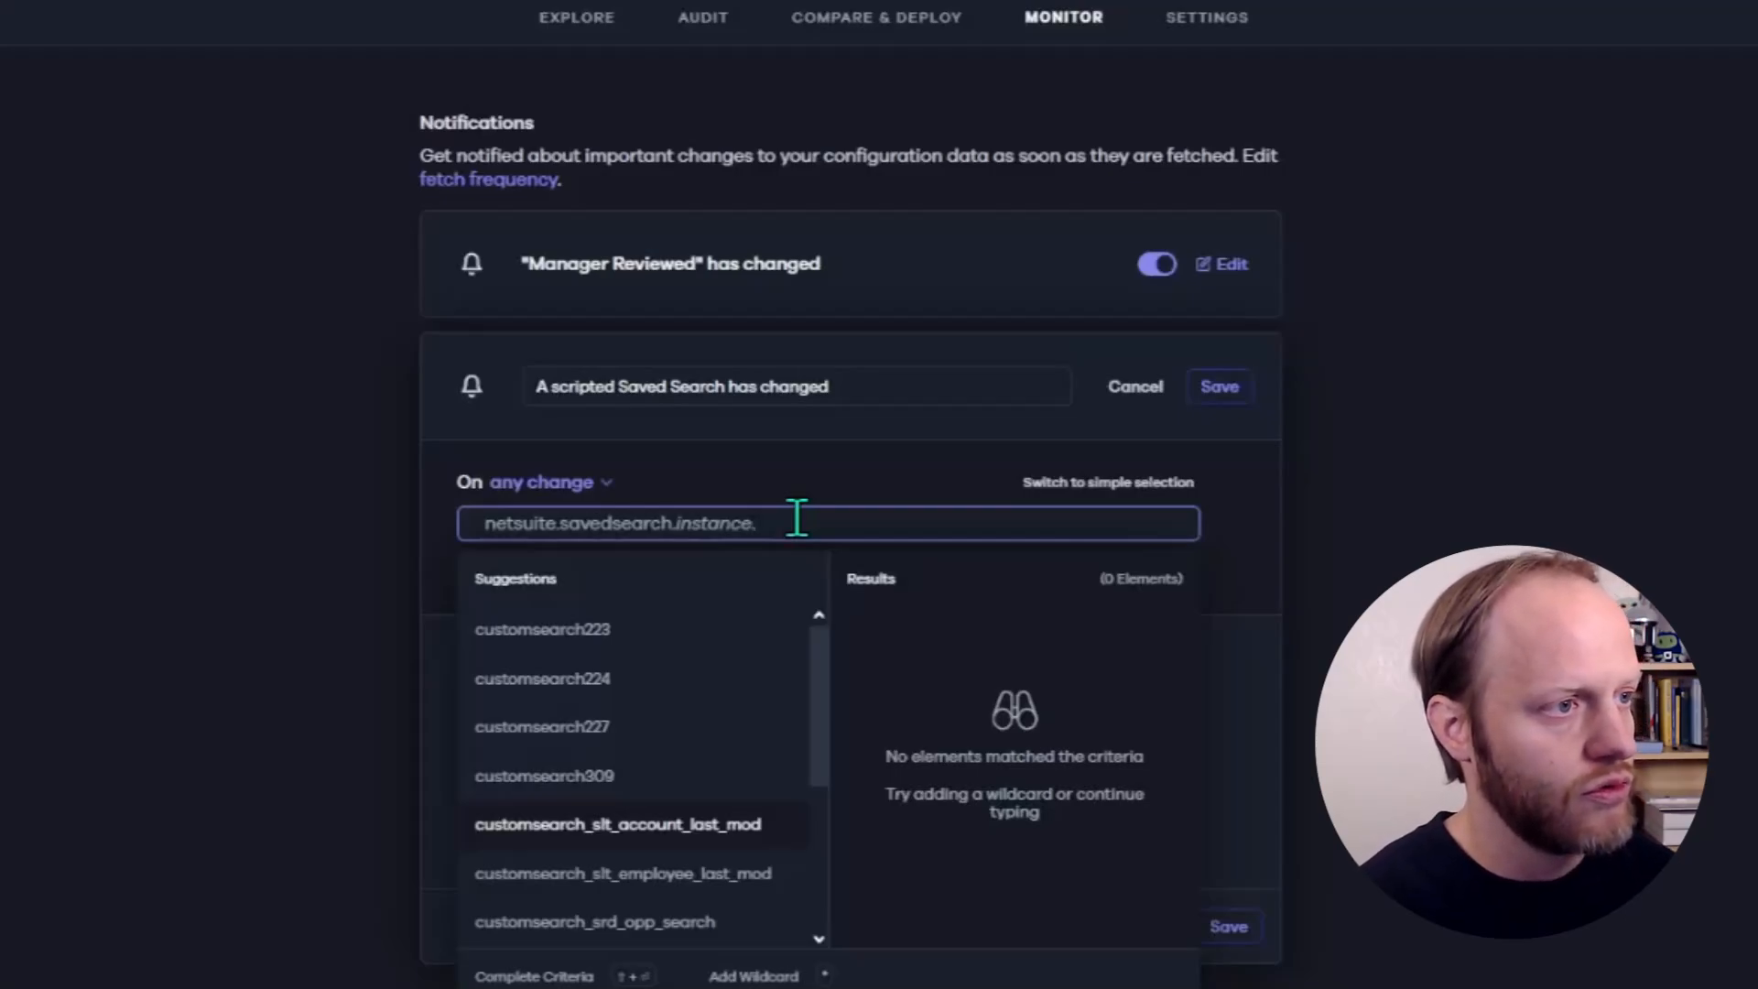
text(customsearch)
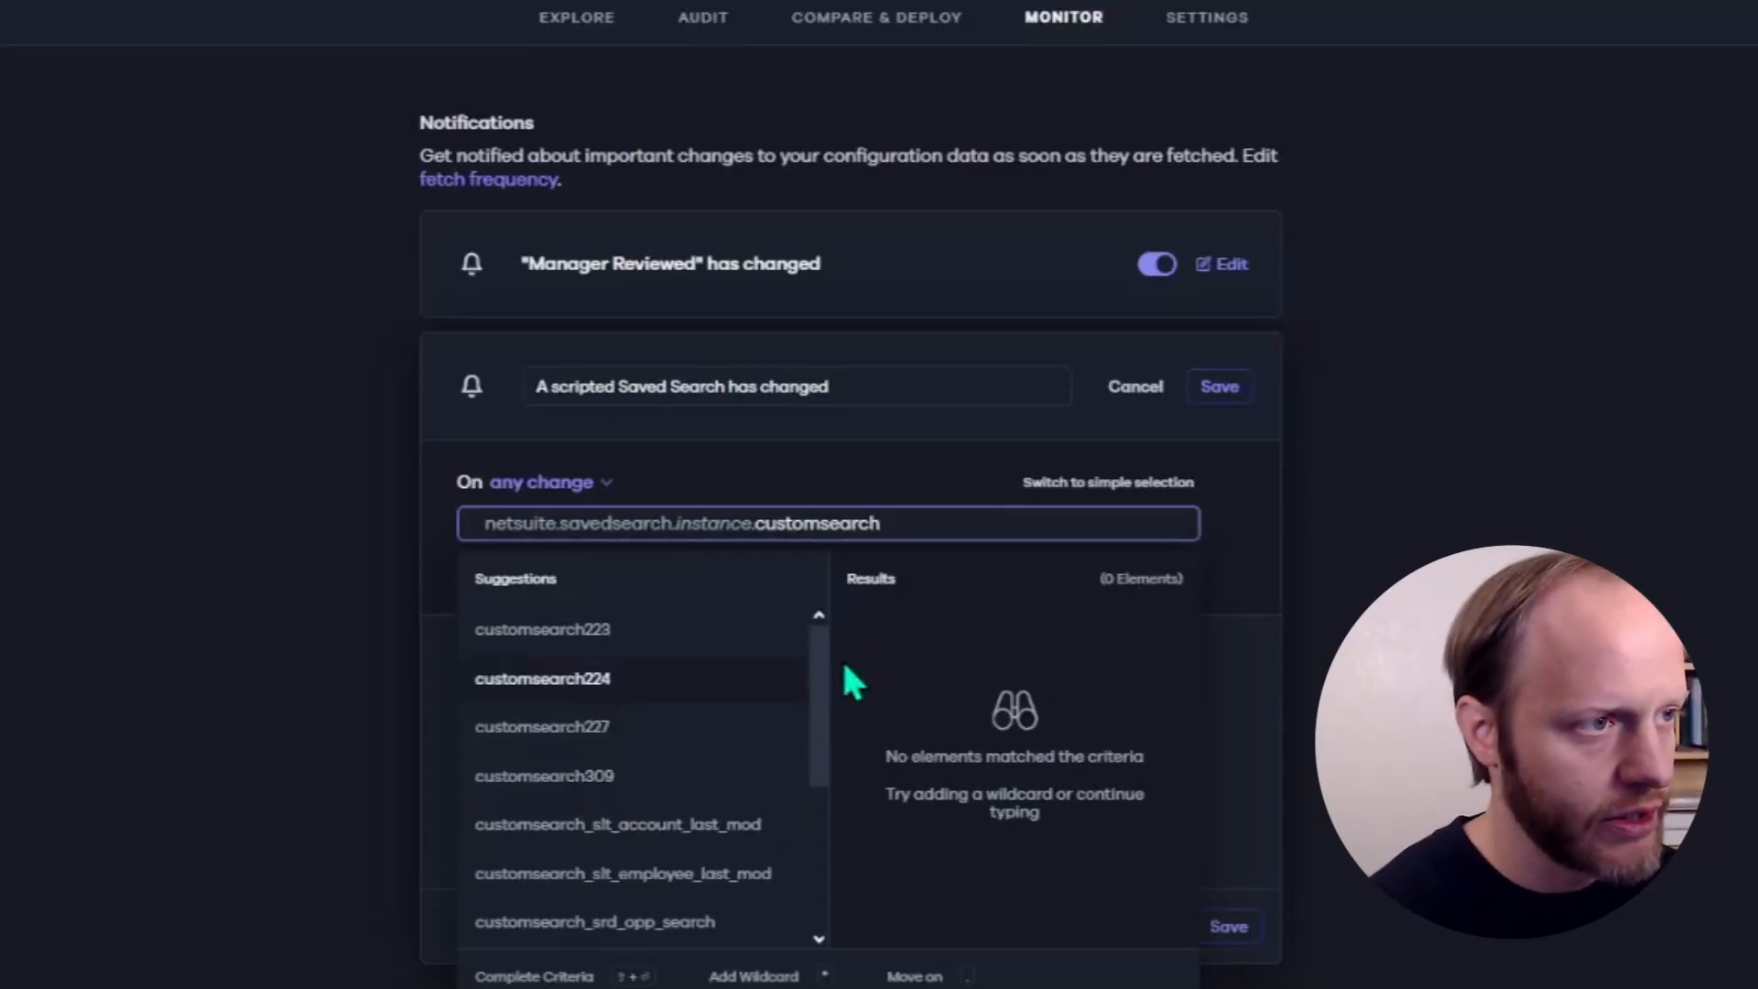
text(x)
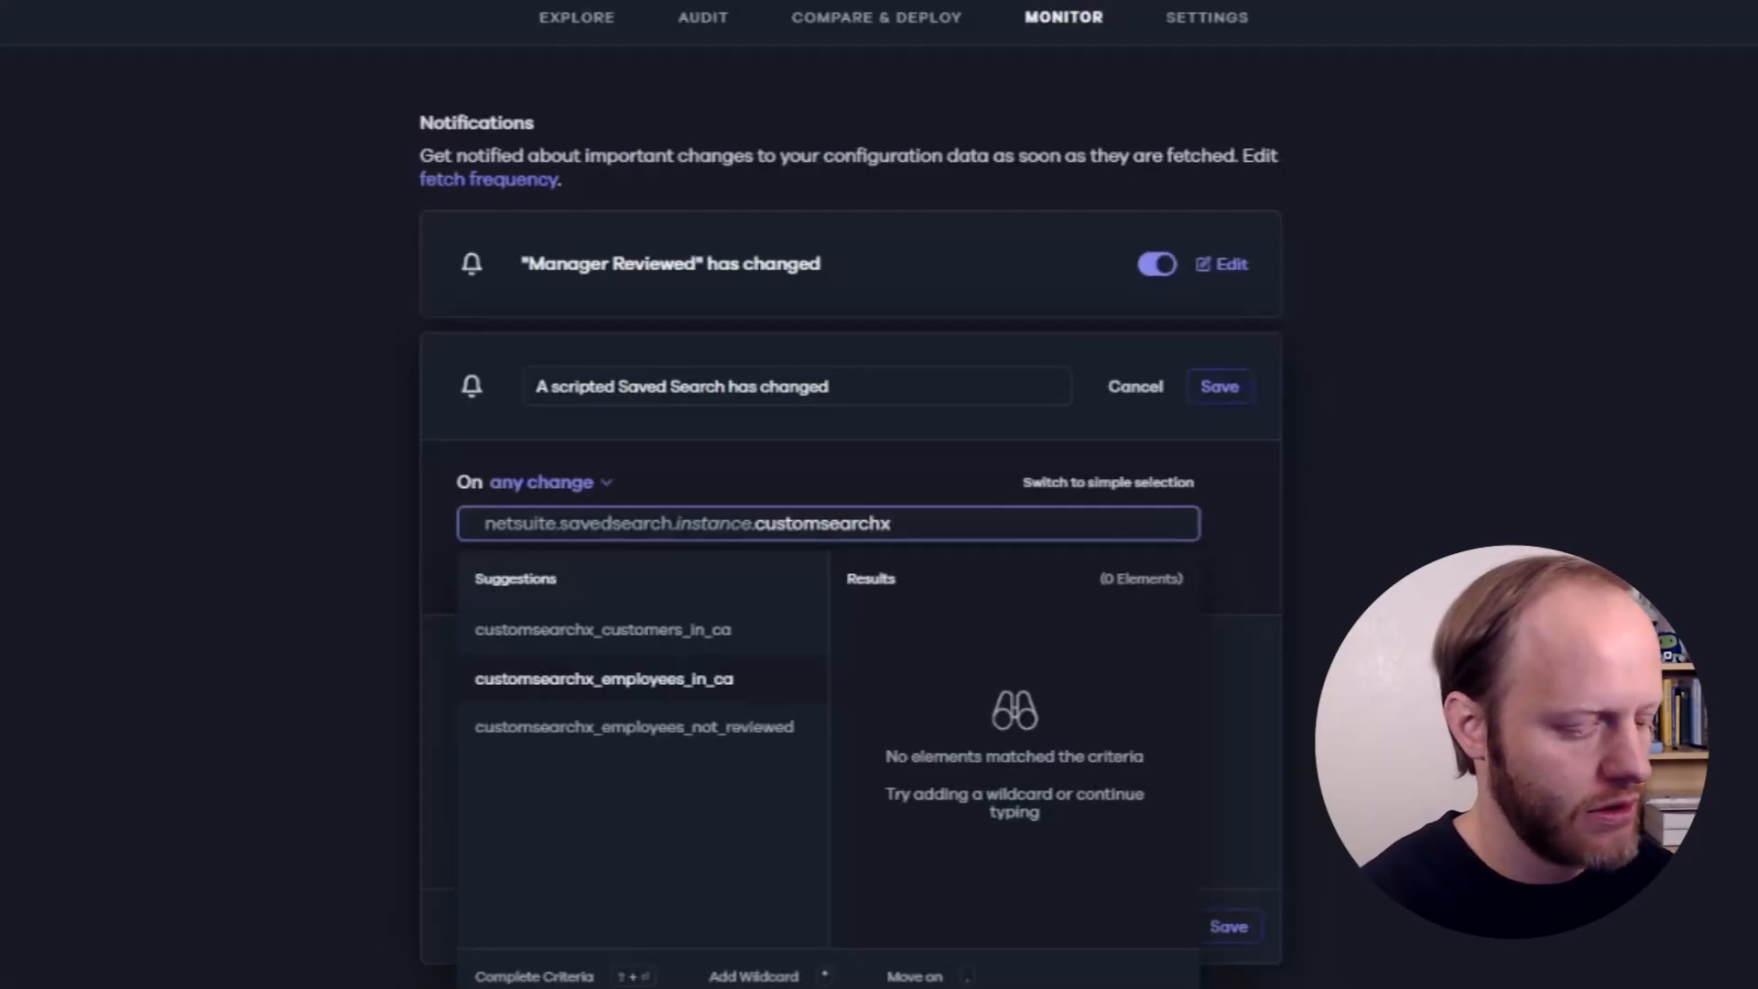
text(*)
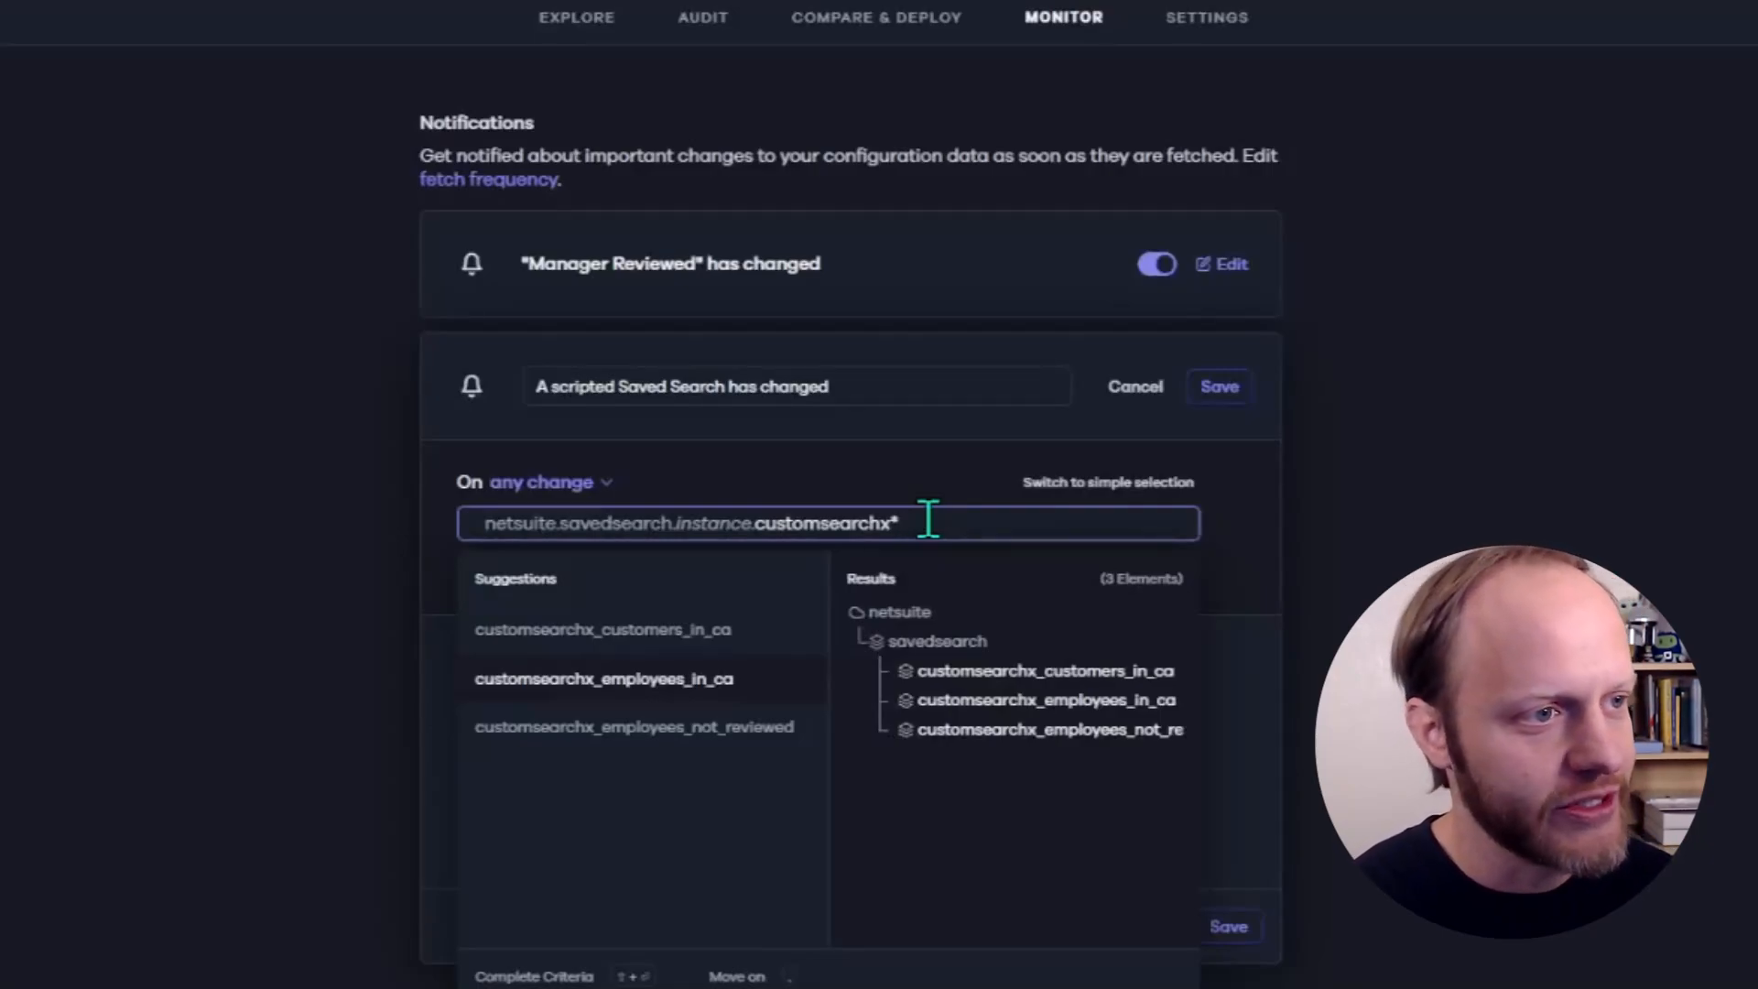
click(1242, 542)
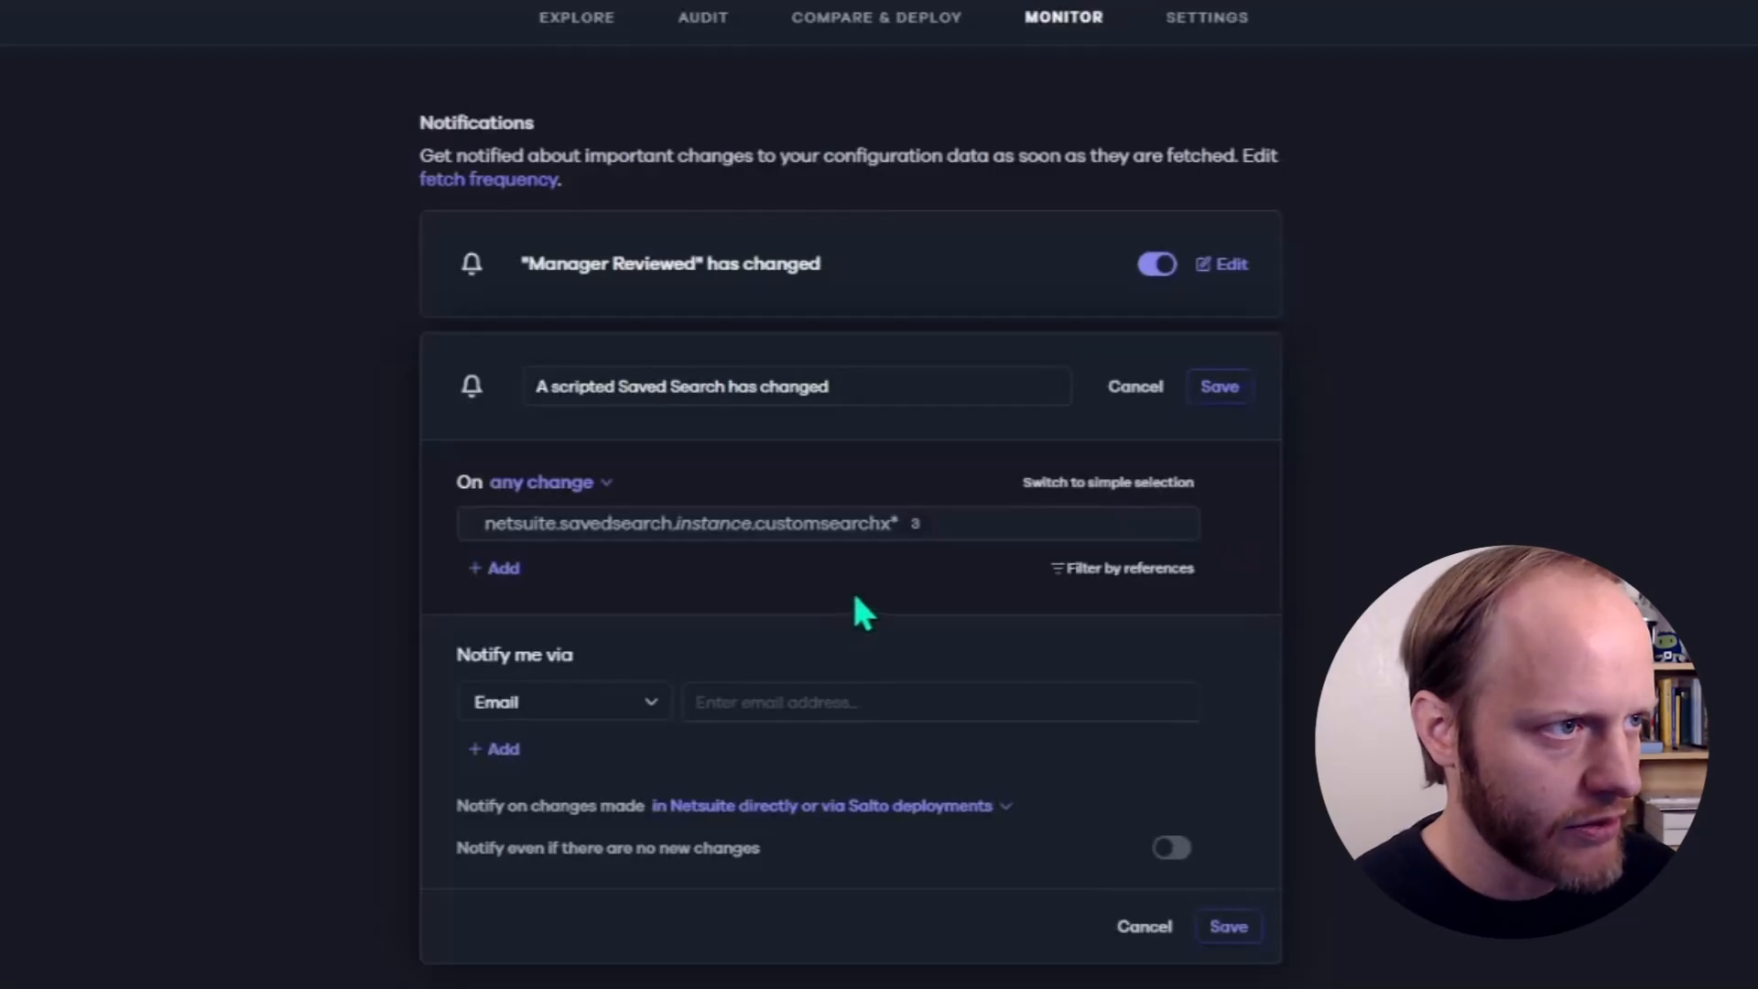
click(979, 522)
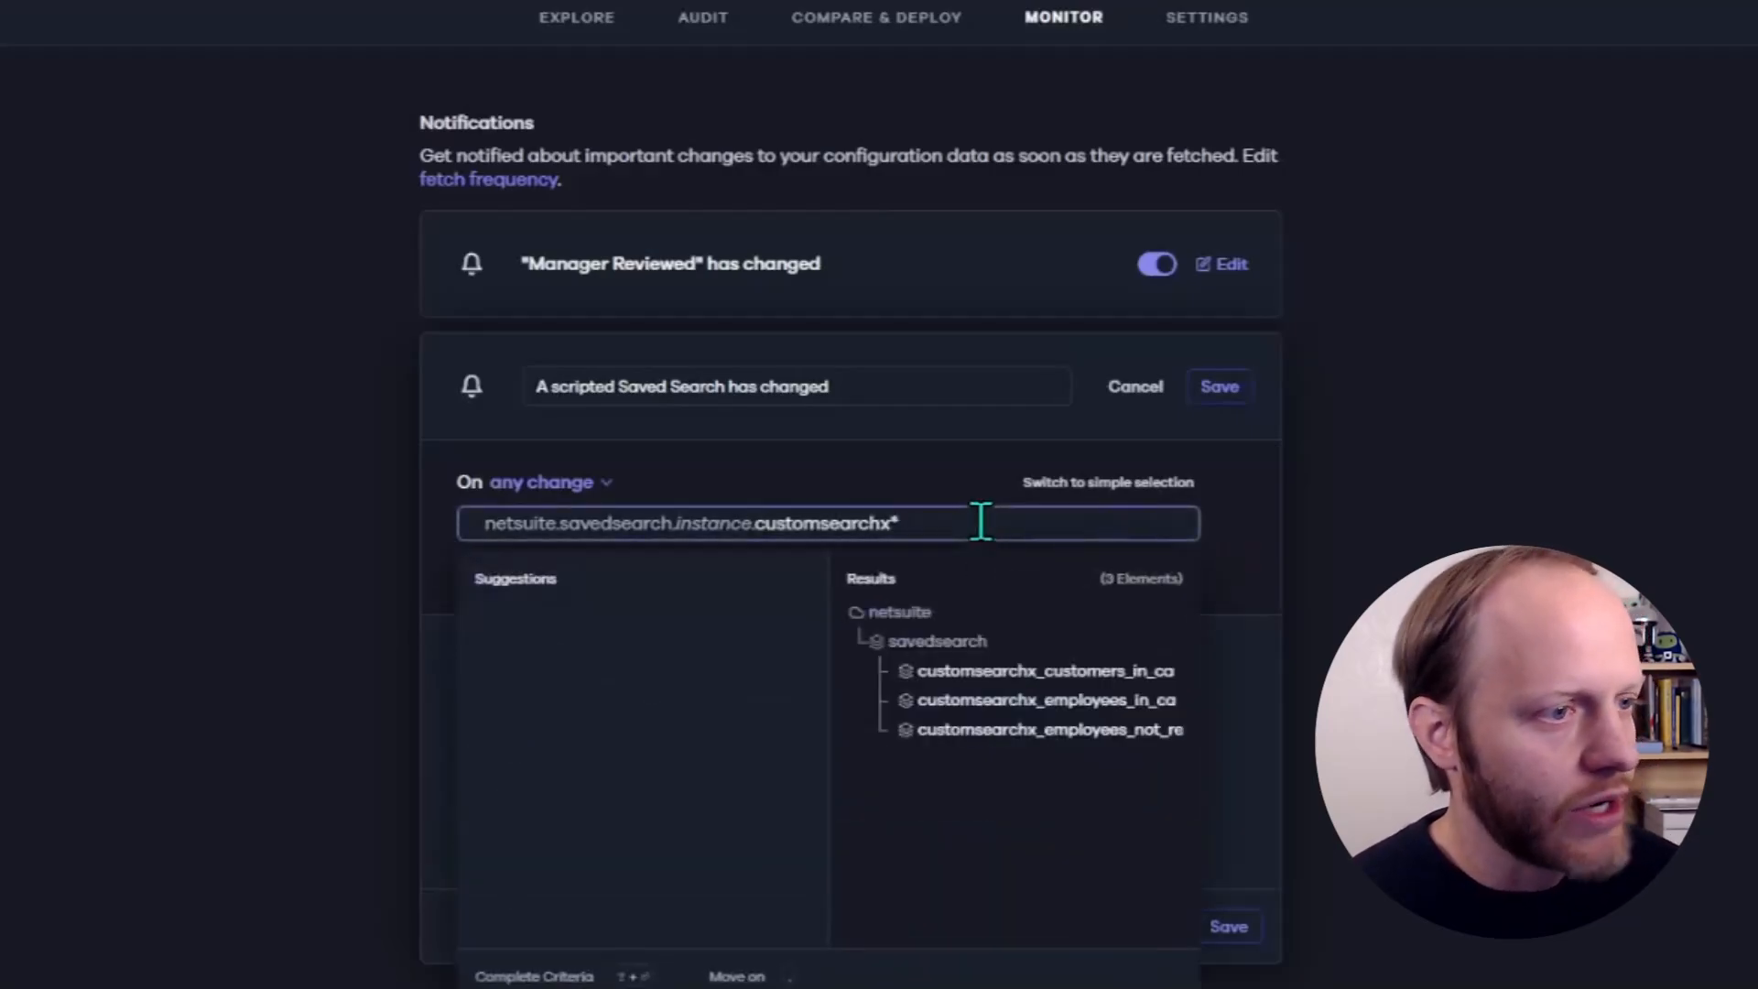
click(1217, 557)
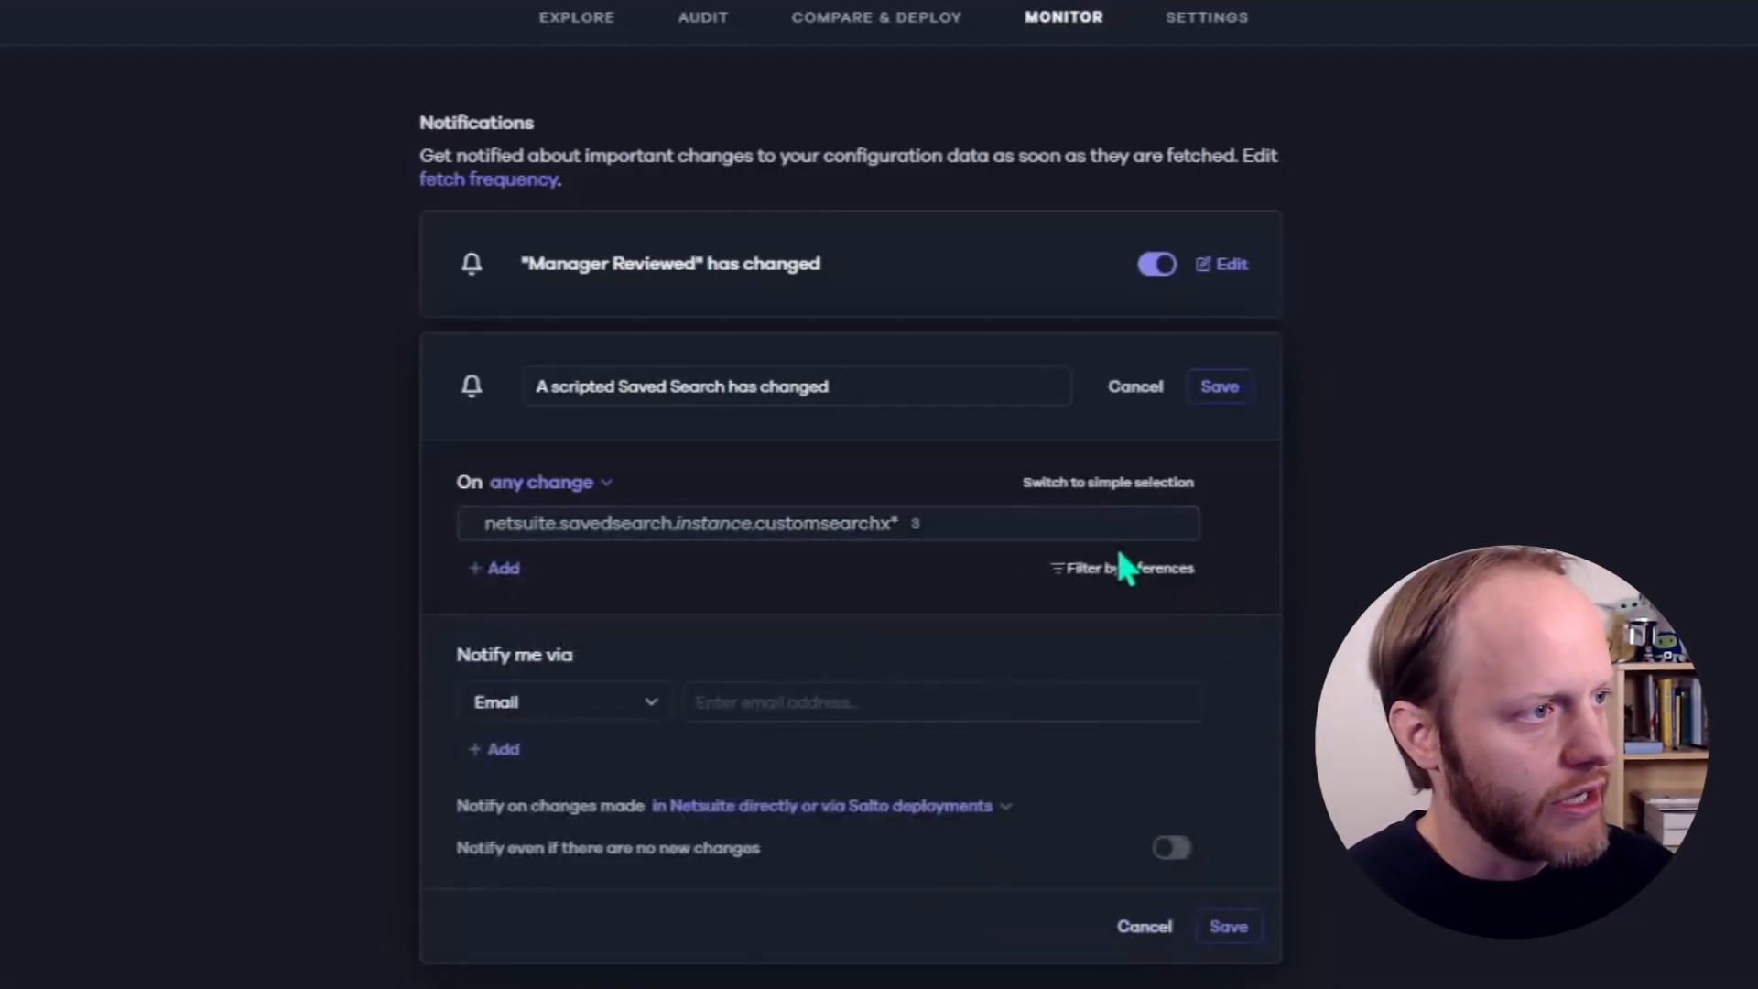
click(586, 487)
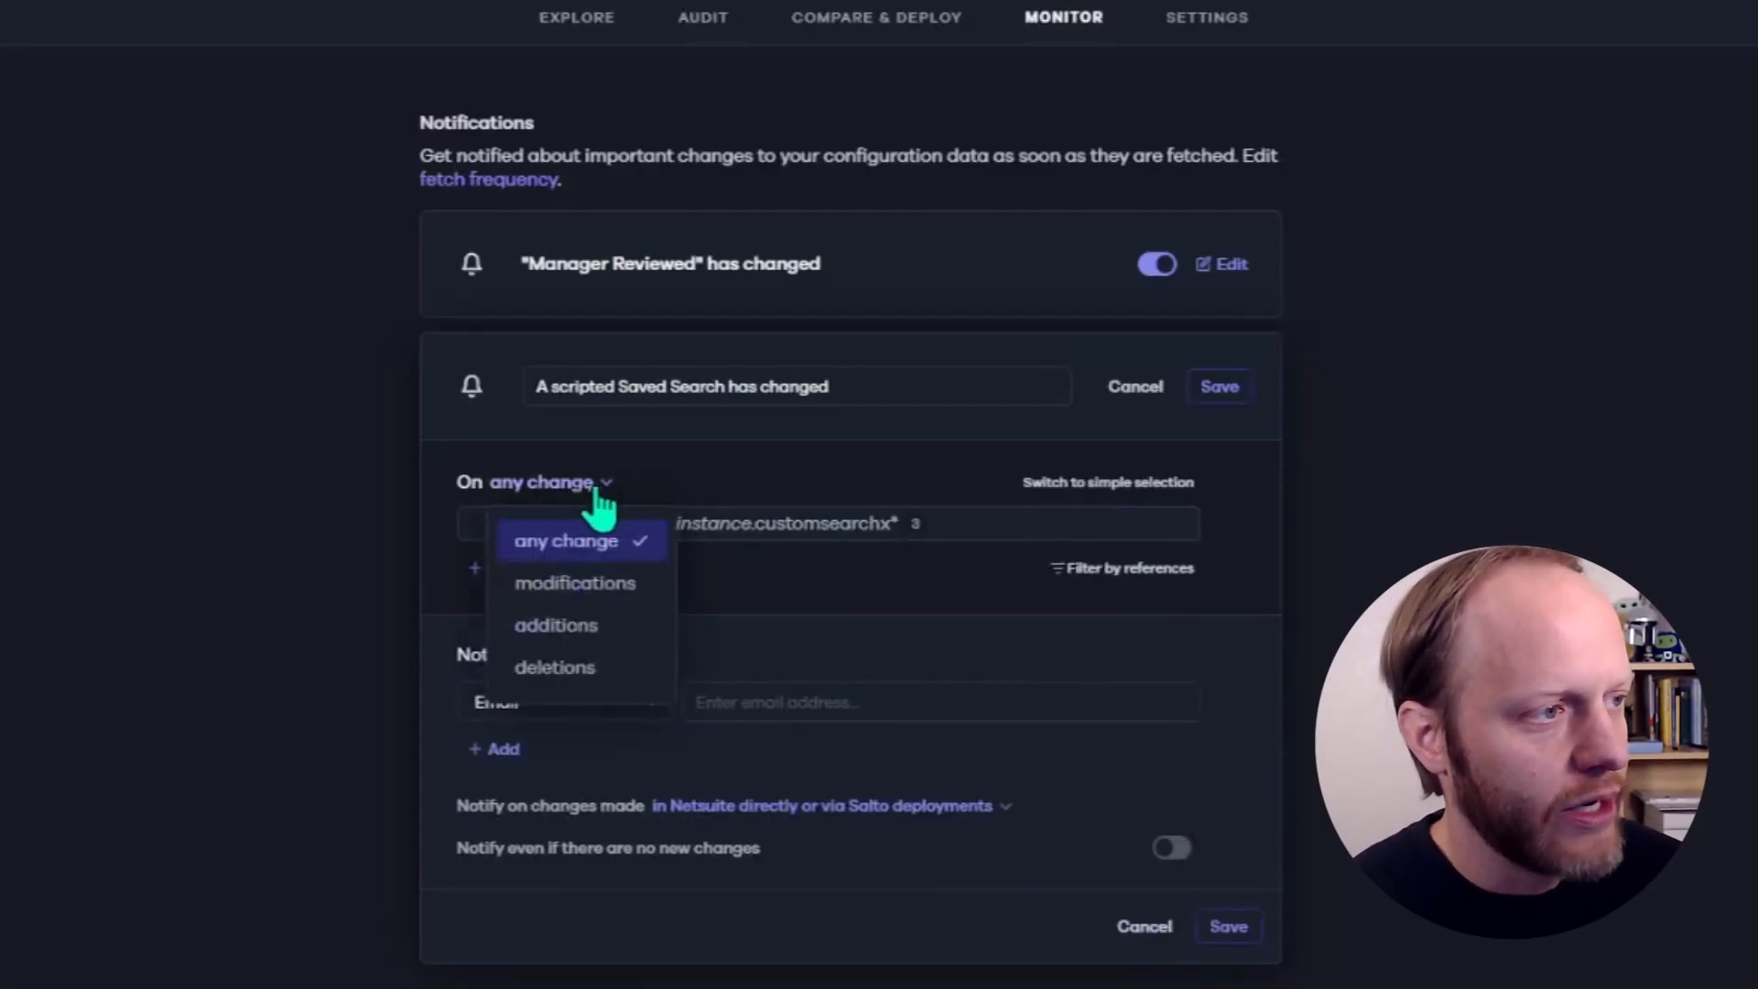
click(554, 487)
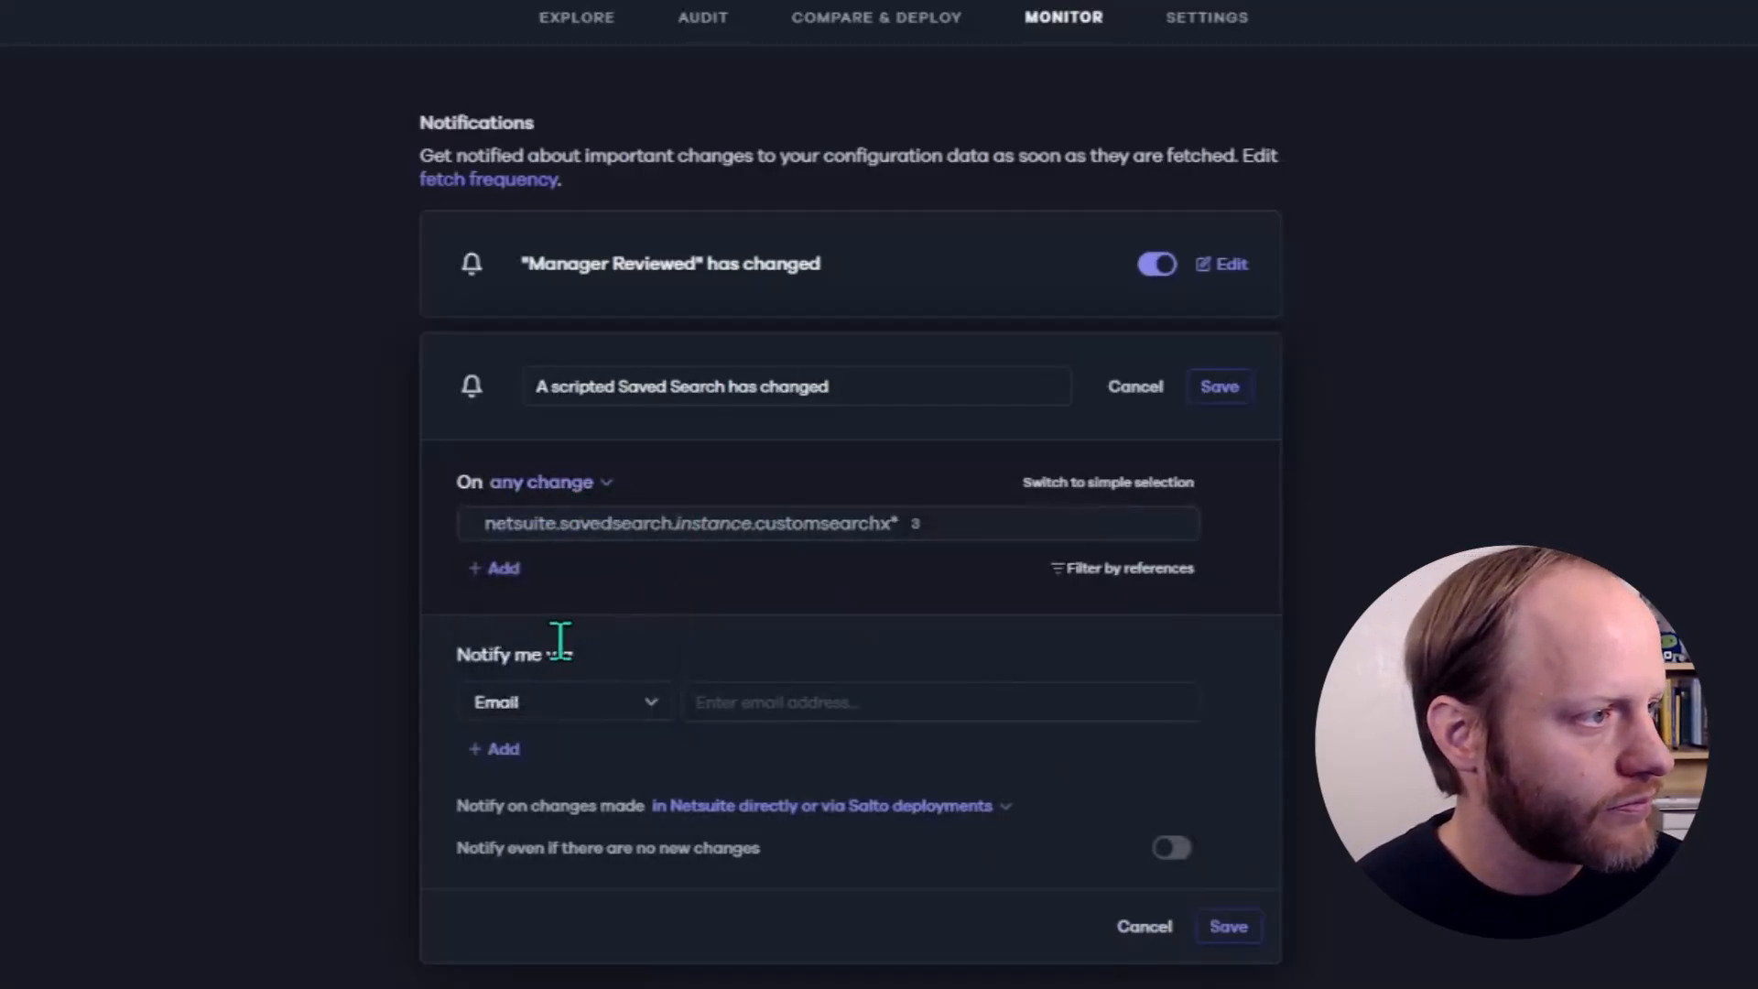
- Set the notification's delivery method to Slack, connect Slack and allow Salto to access the workspace
click(548, 707)
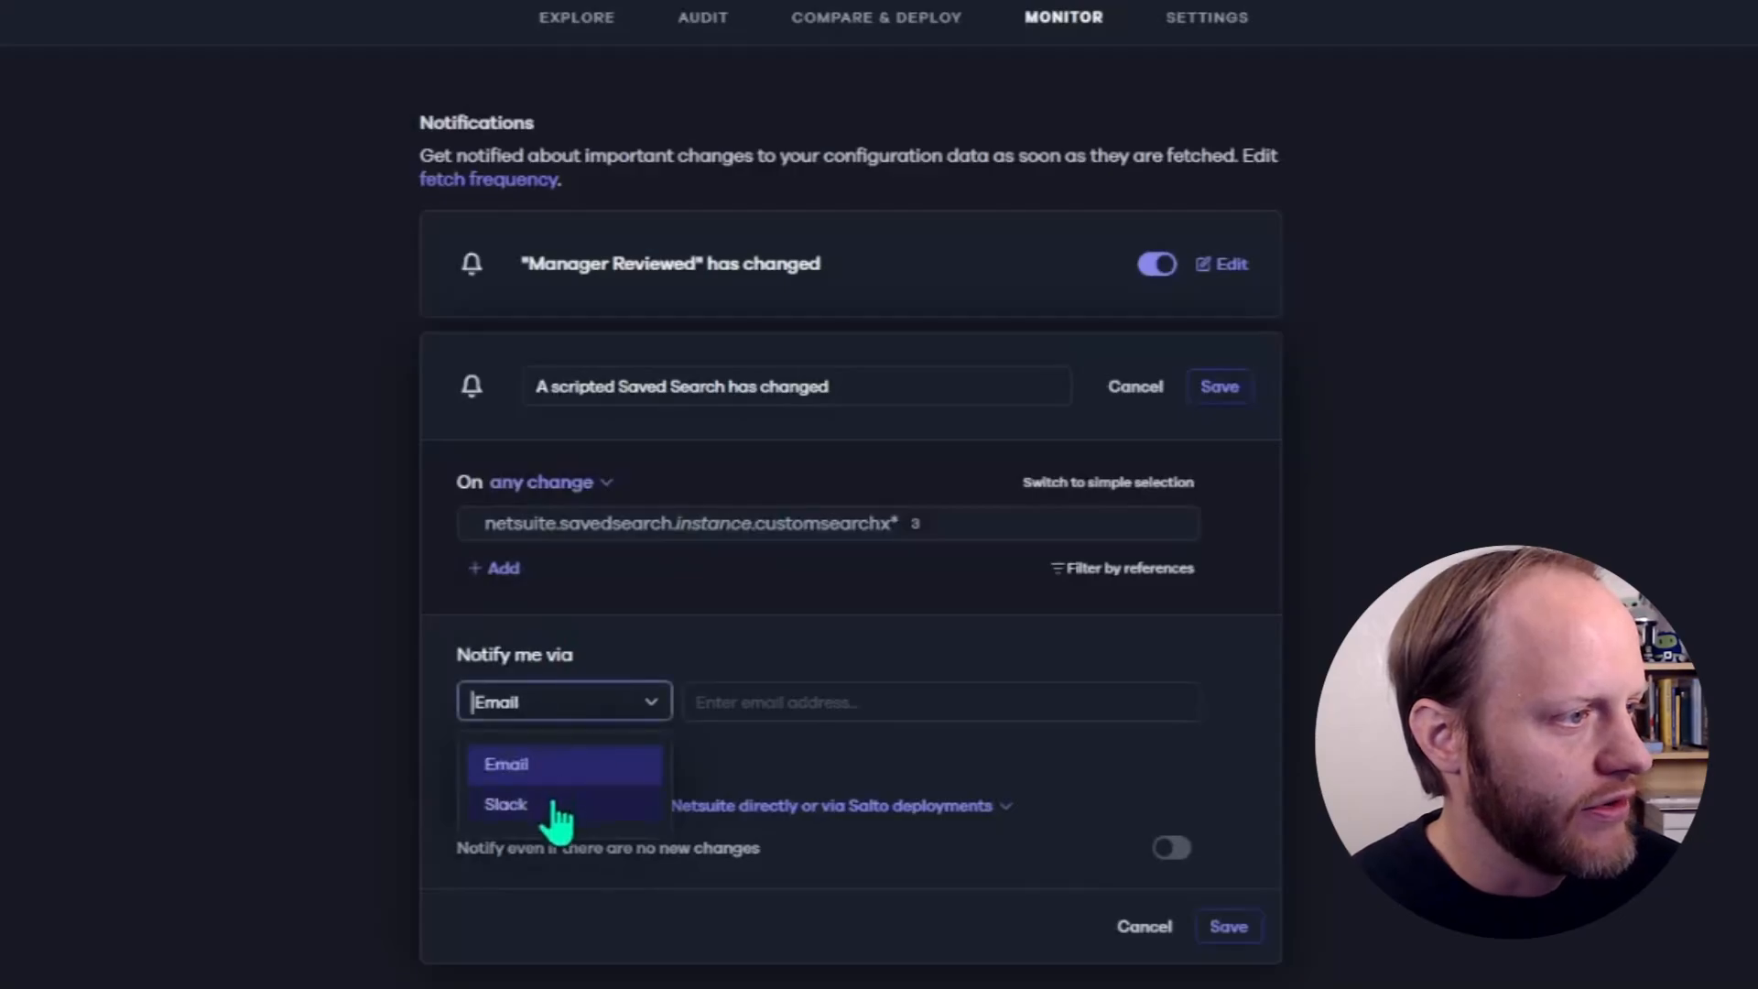
click(505, 805)
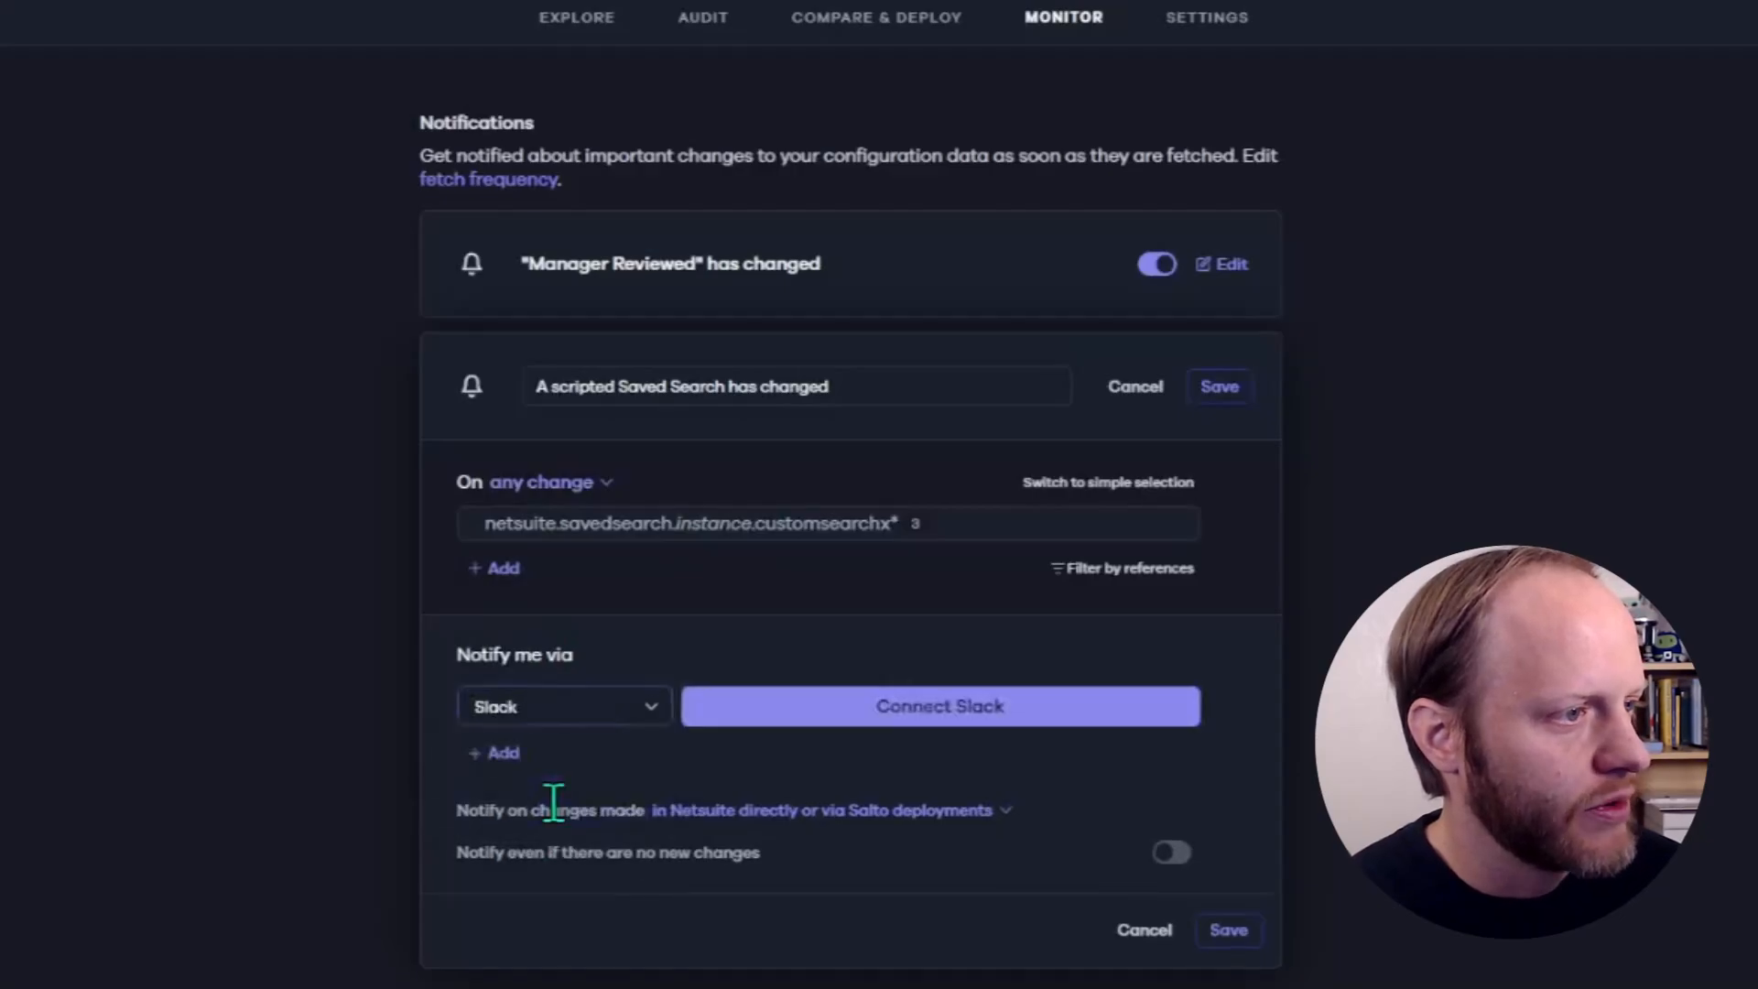
click(814, 720)
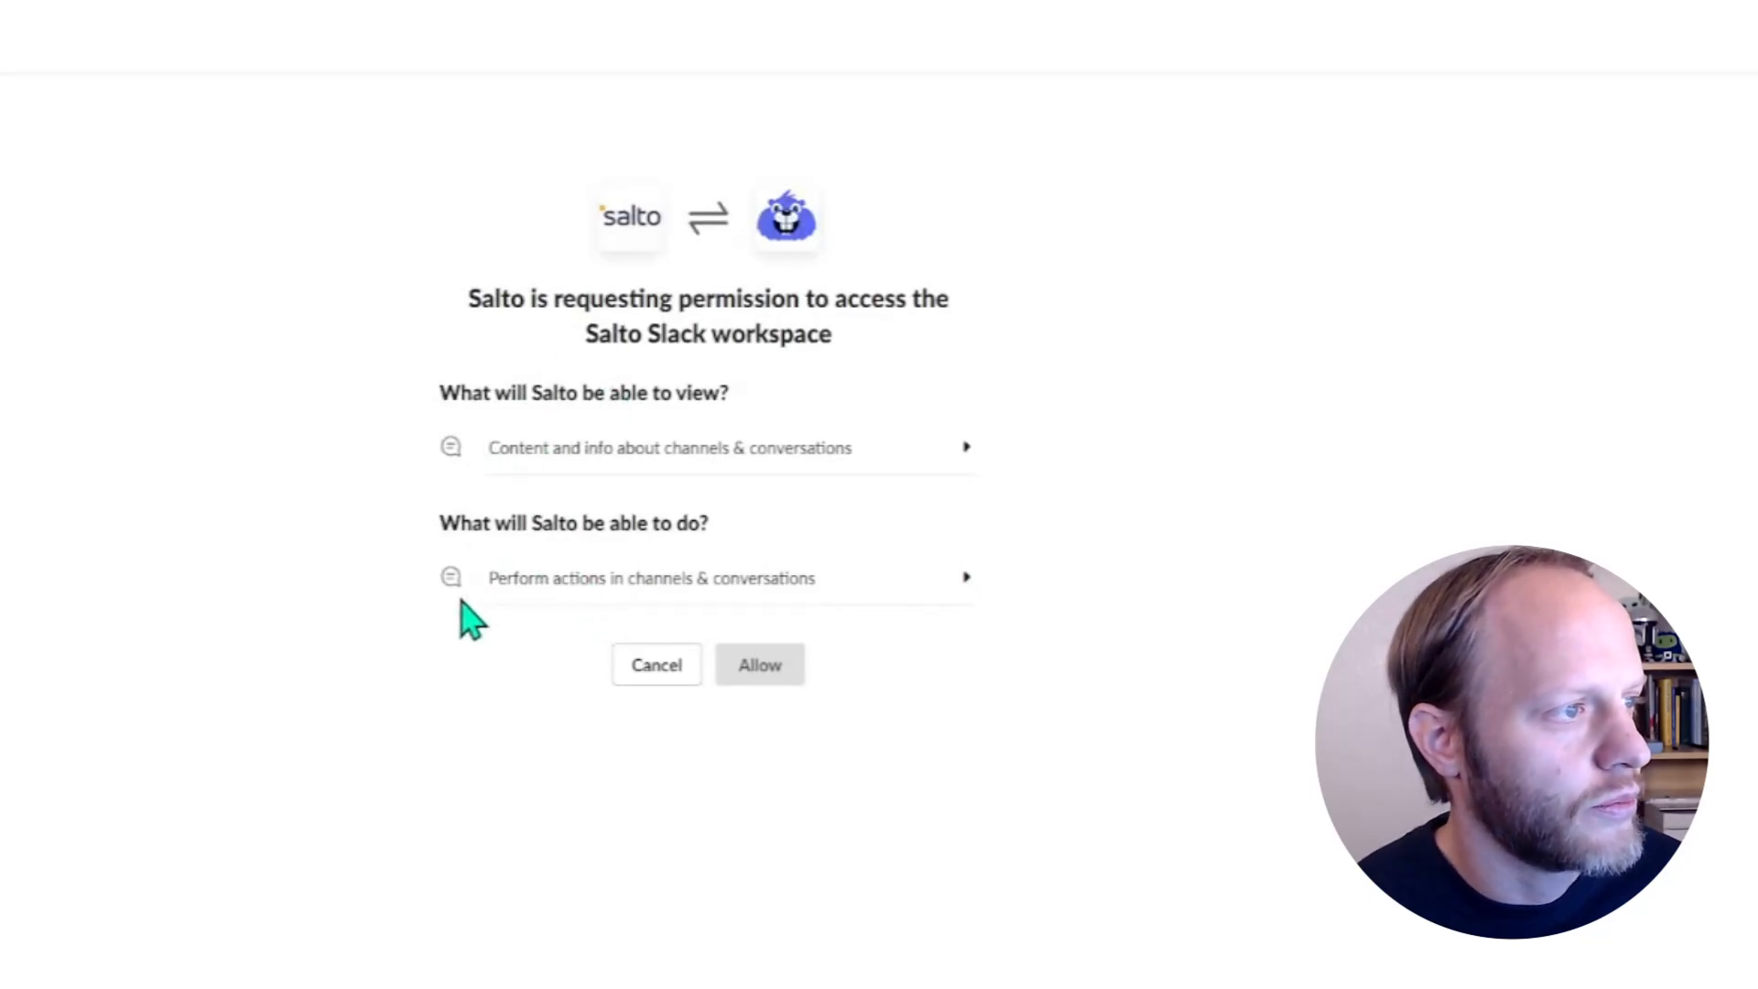
click(762, 673)
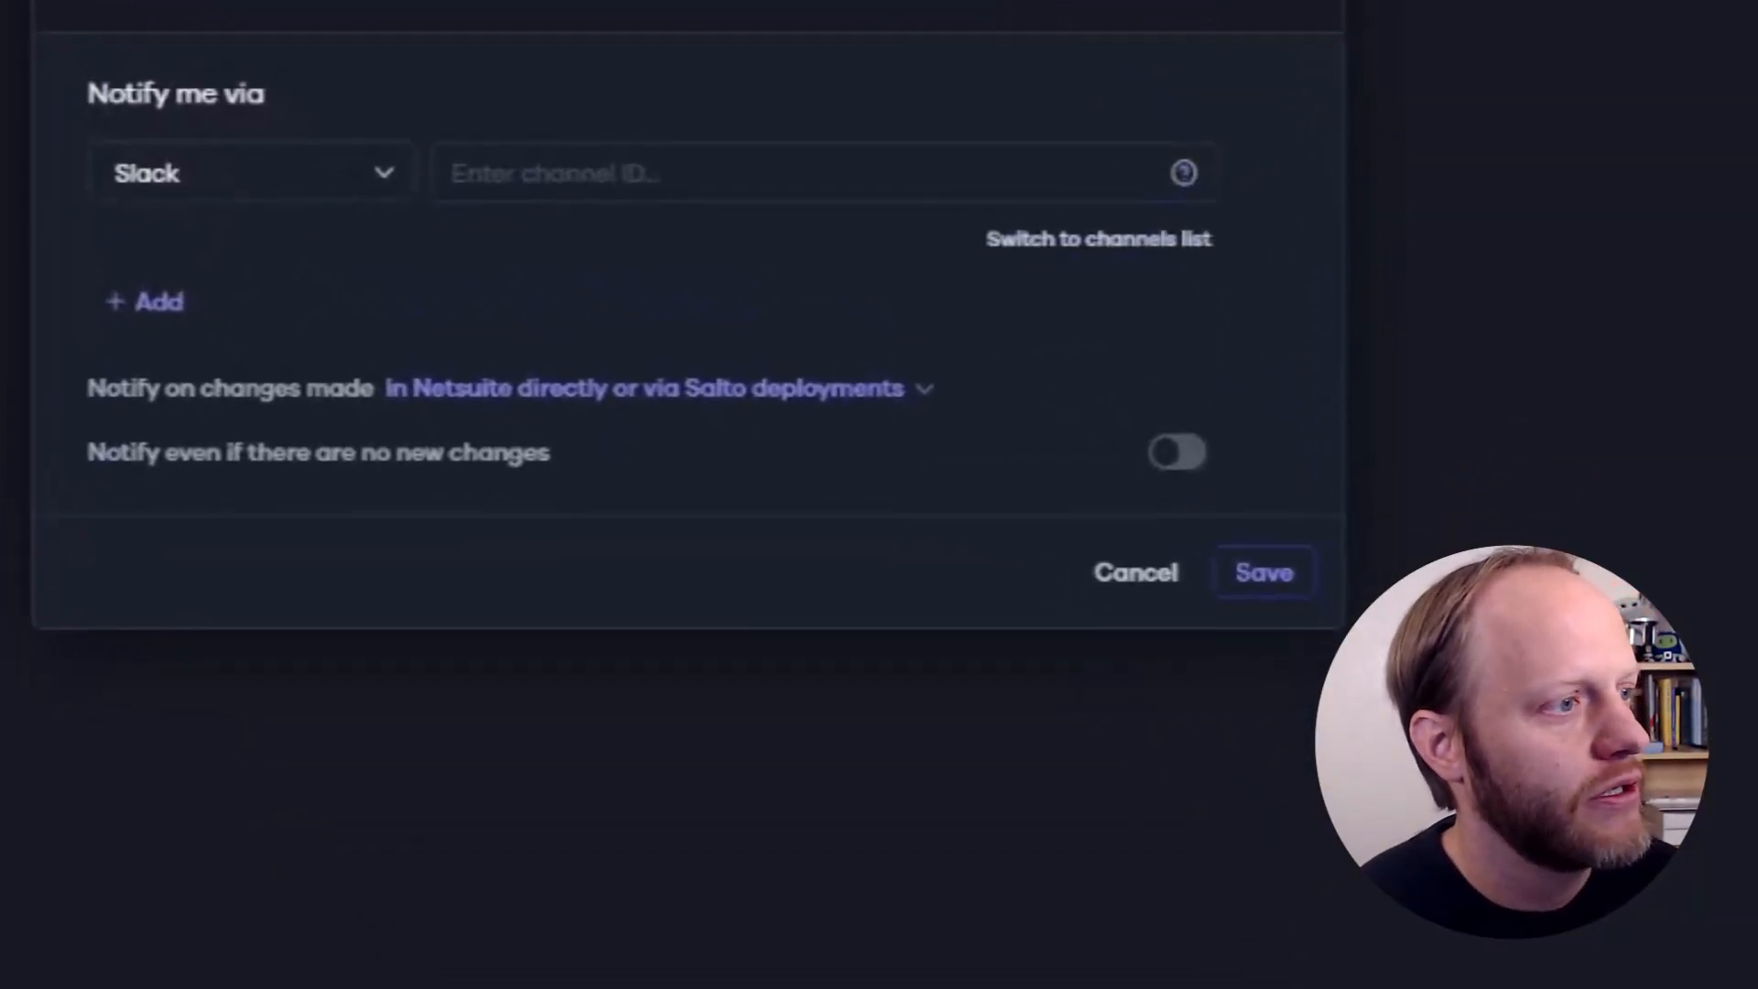
- Switch the Slack destination from channel ID entry to the channels list and choose #test
click(567, 173)
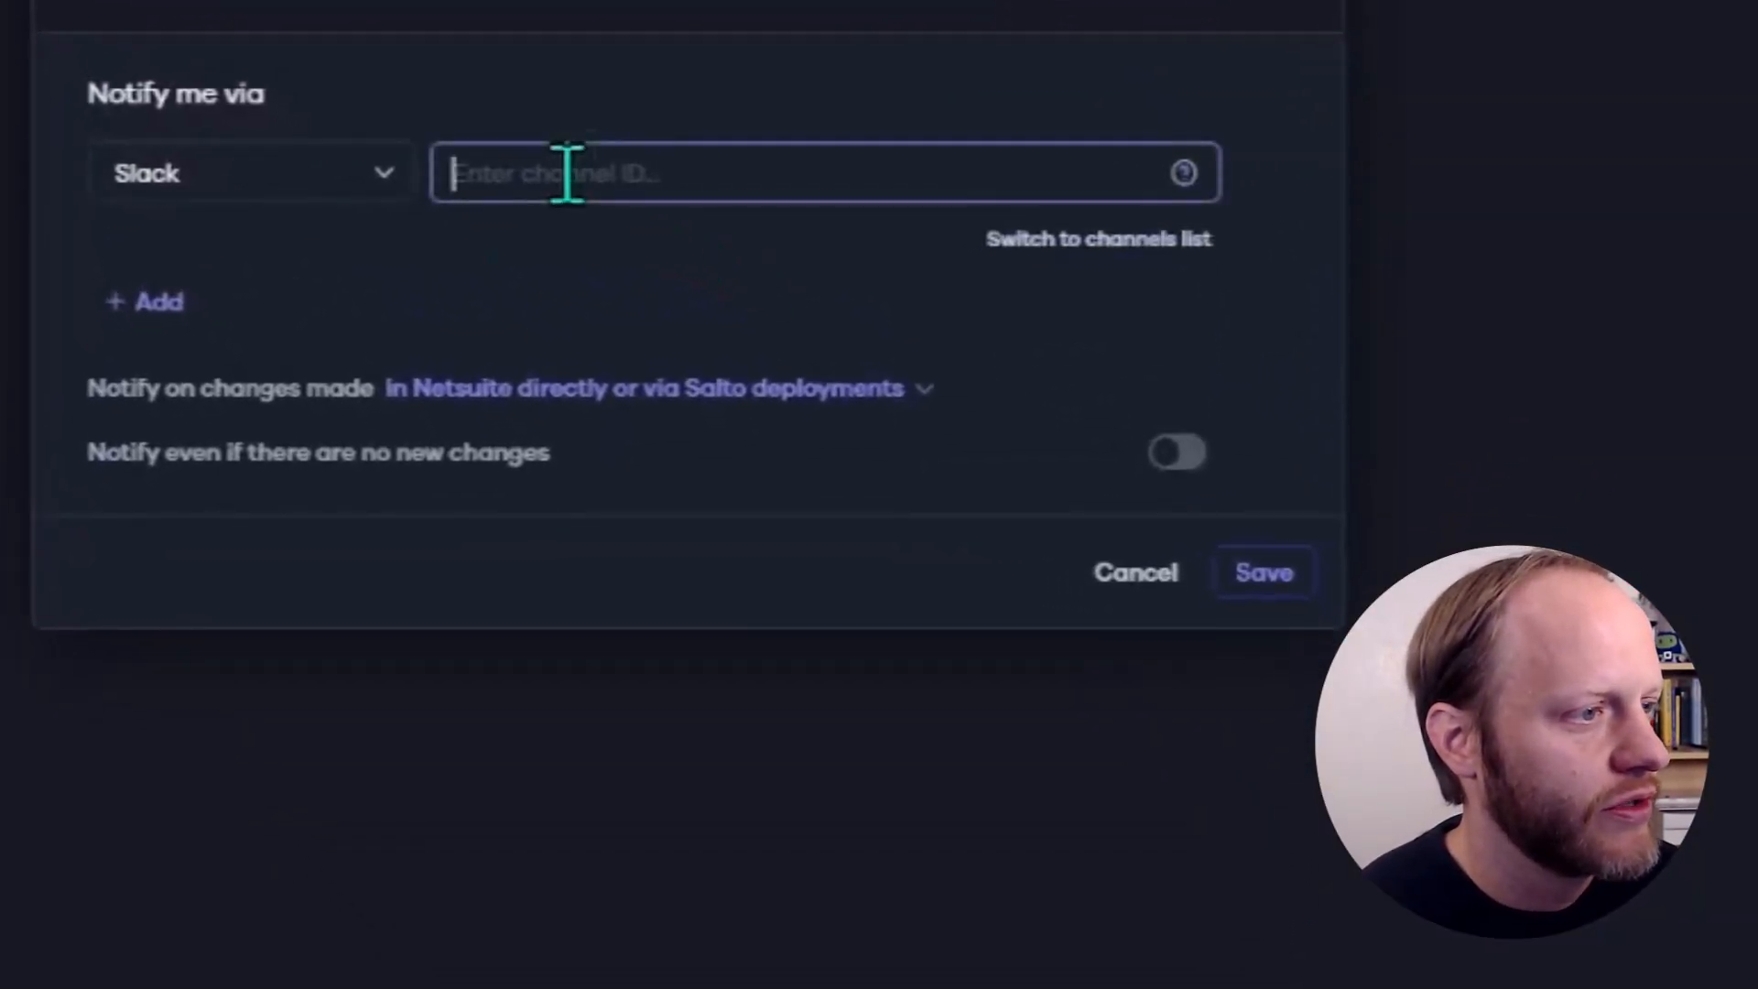
click(1048, 245)
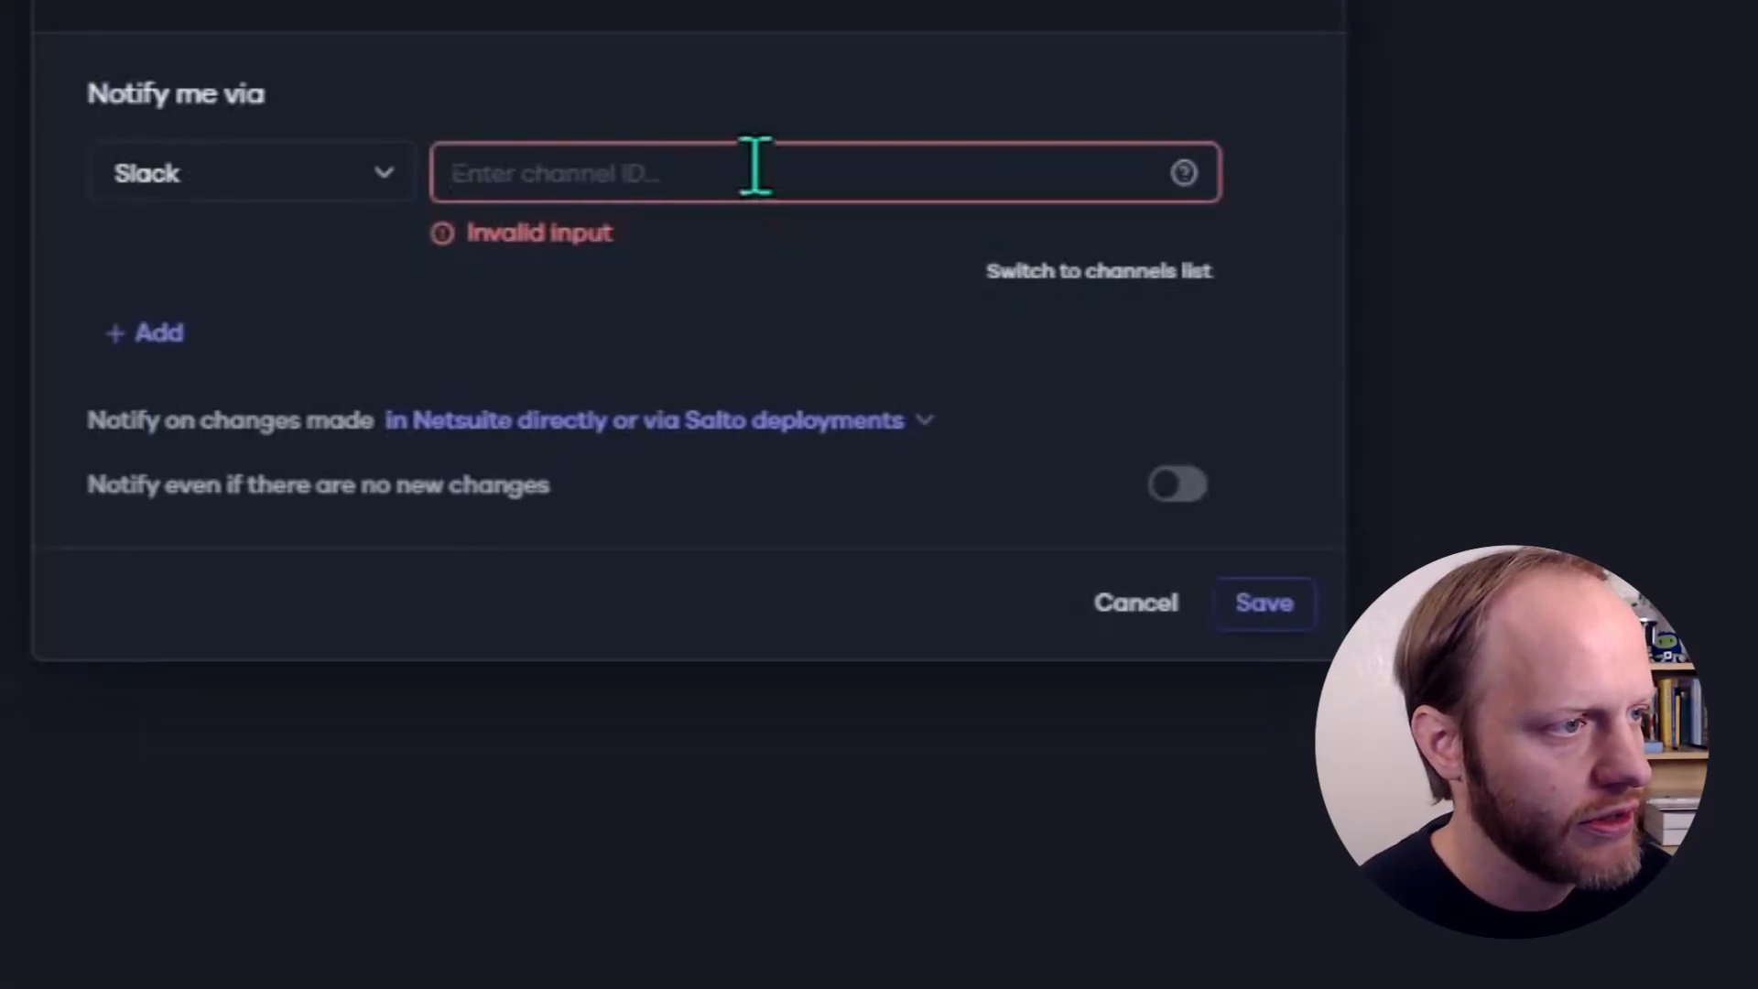
click(1085, 275)
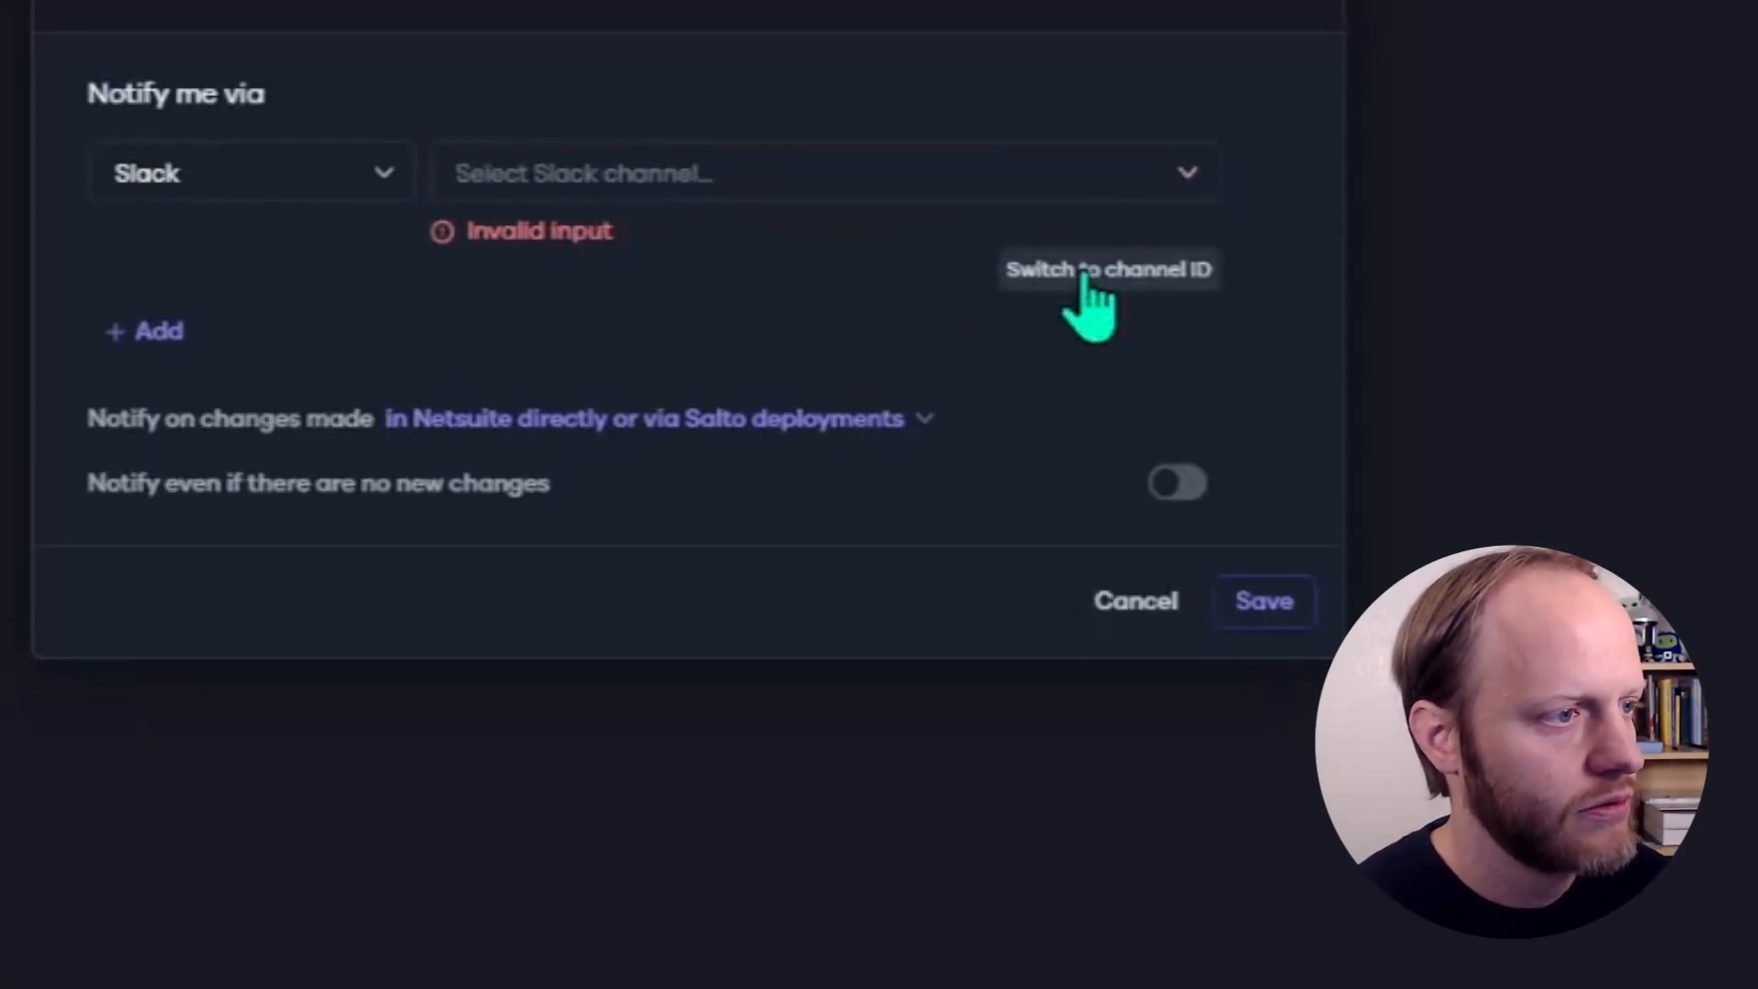
click(1012, 187)
scroll(956, 380, down, 5)
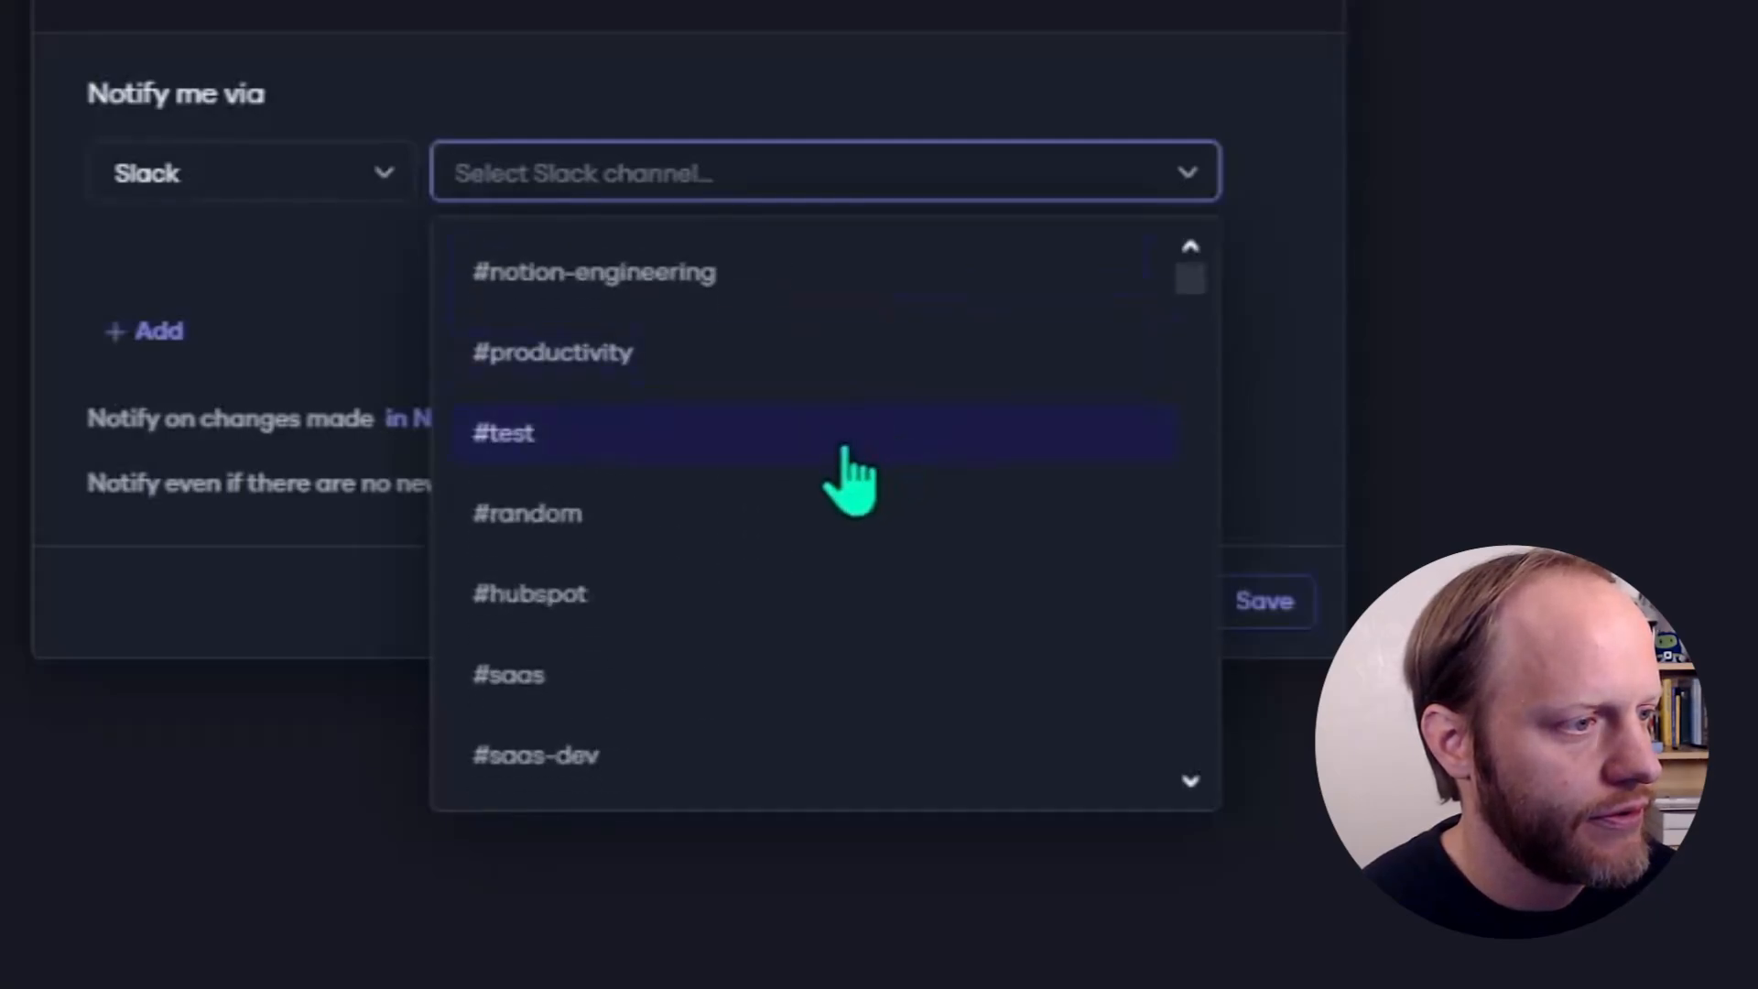
click(843, 442)
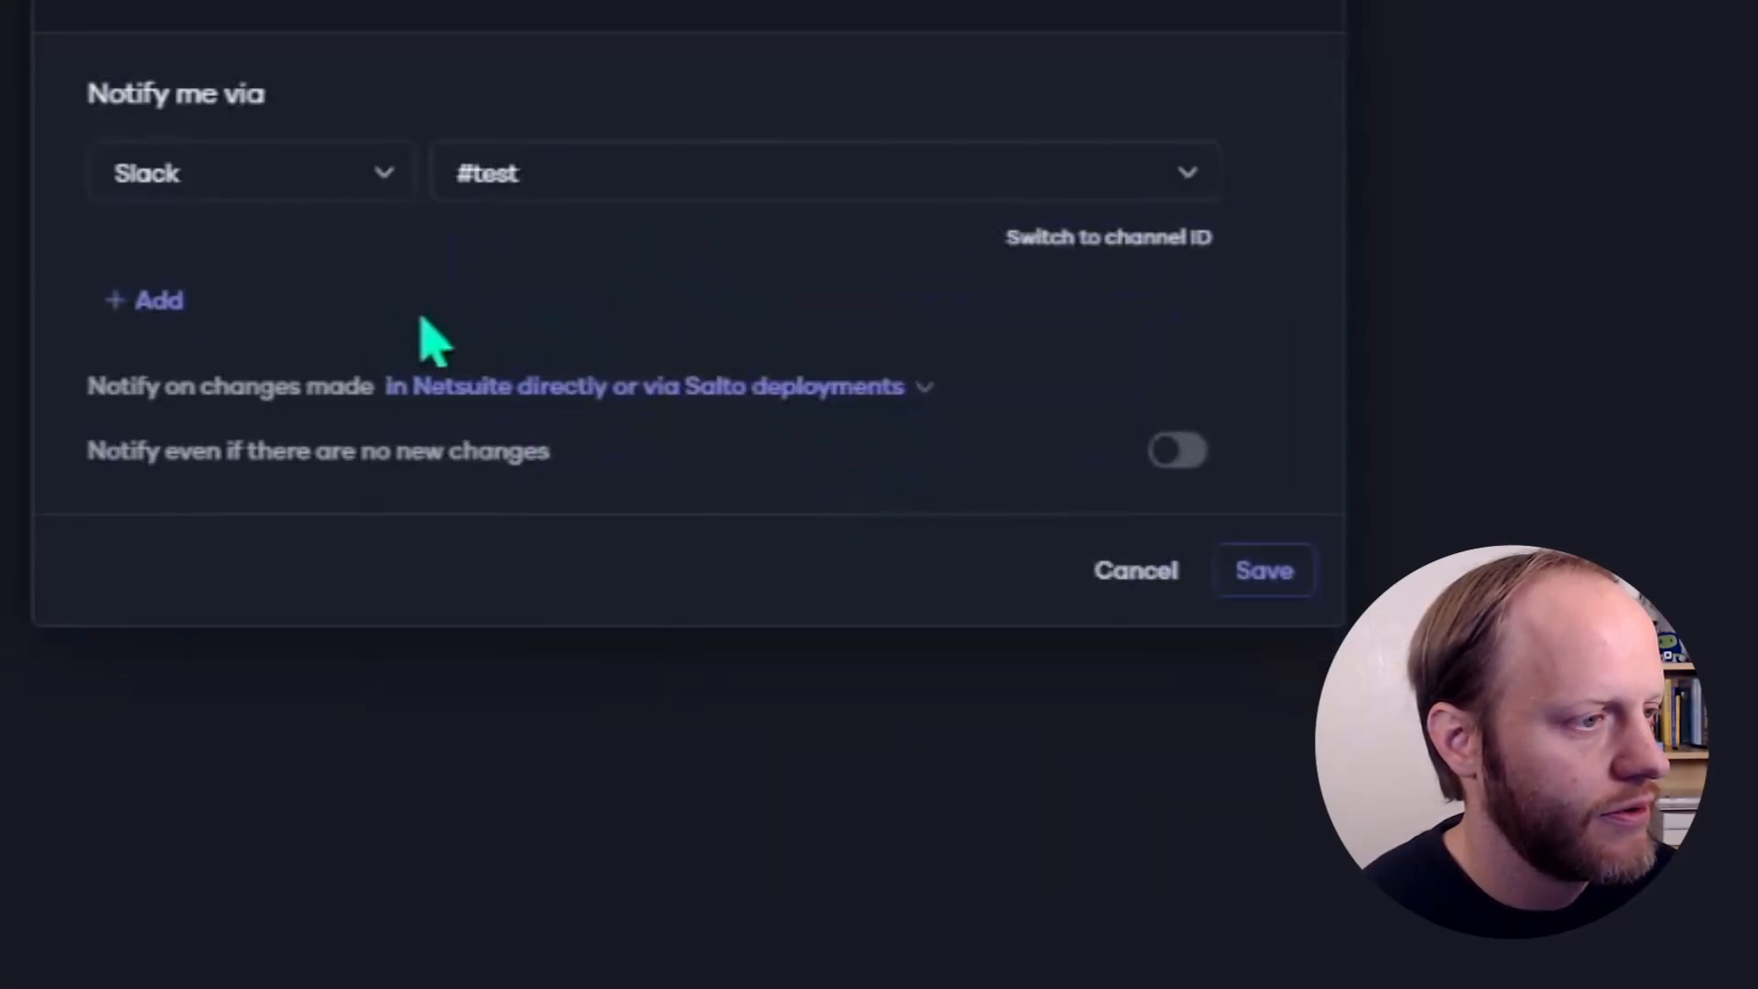
- Limit the notification to changes made only in Netsuite directly and save it
click(519, 396)
click(540, 531)
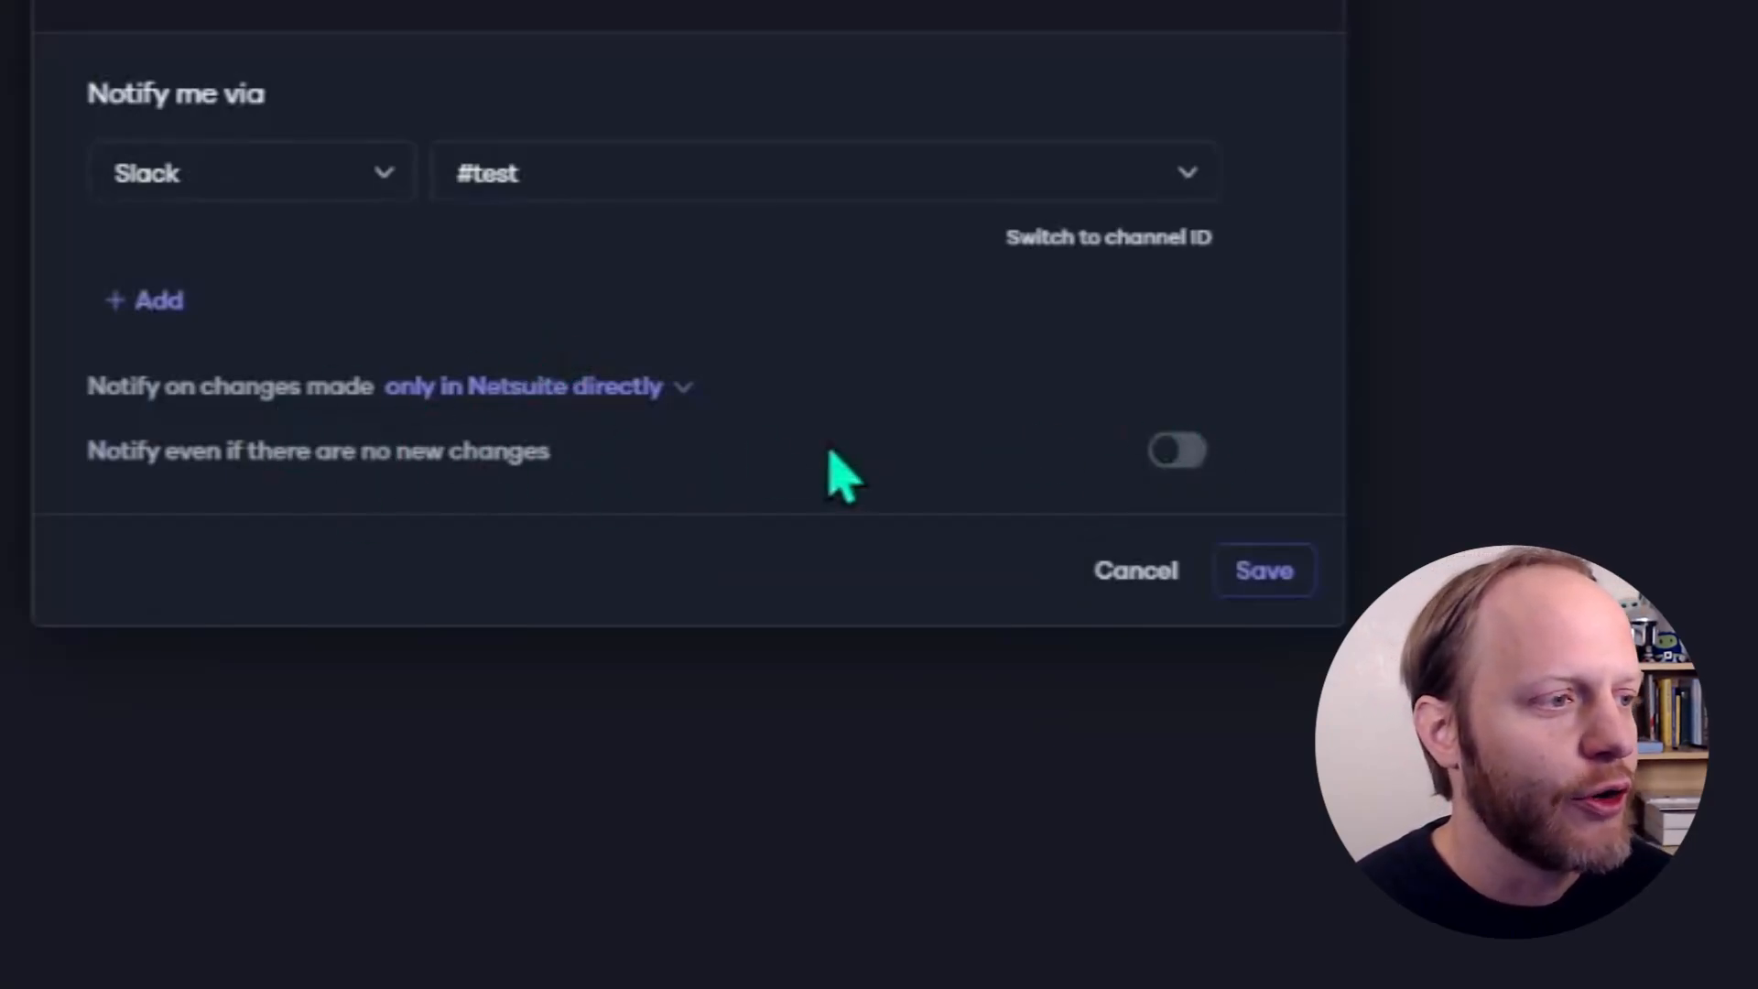
click(1272, 575)
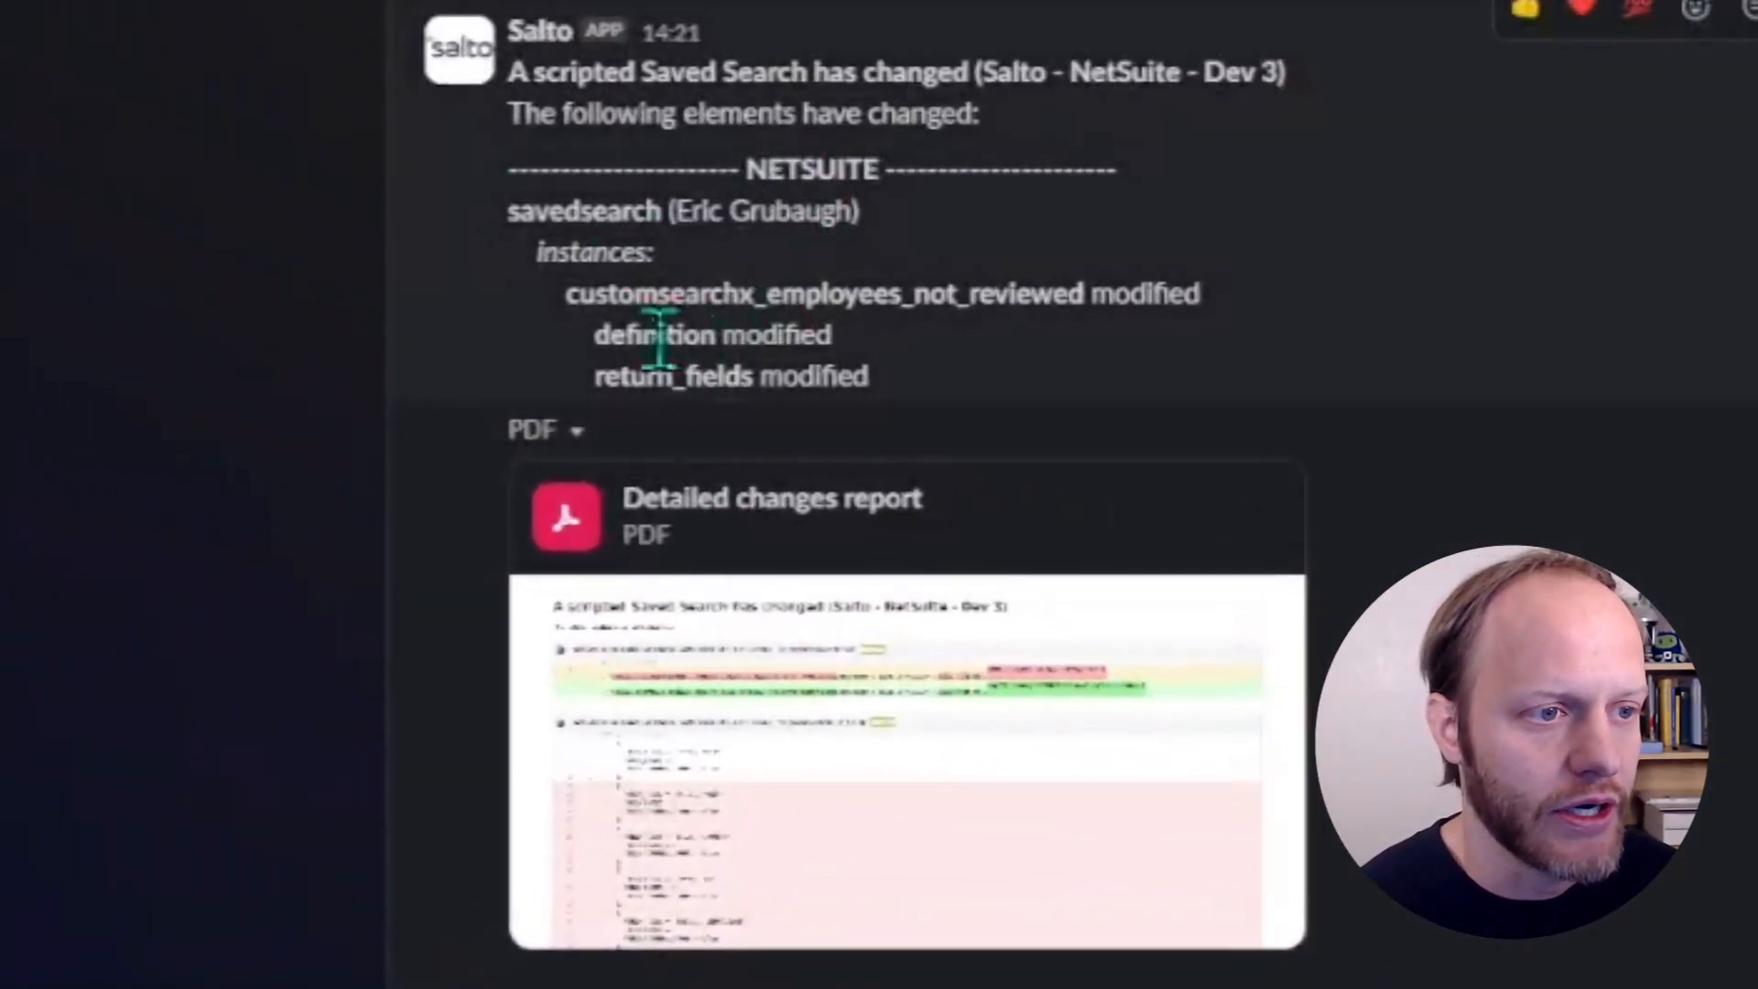
- Switch to Slack and open the detailed changes report attached to Salto's scripted Saved Search message
click(785, 674)
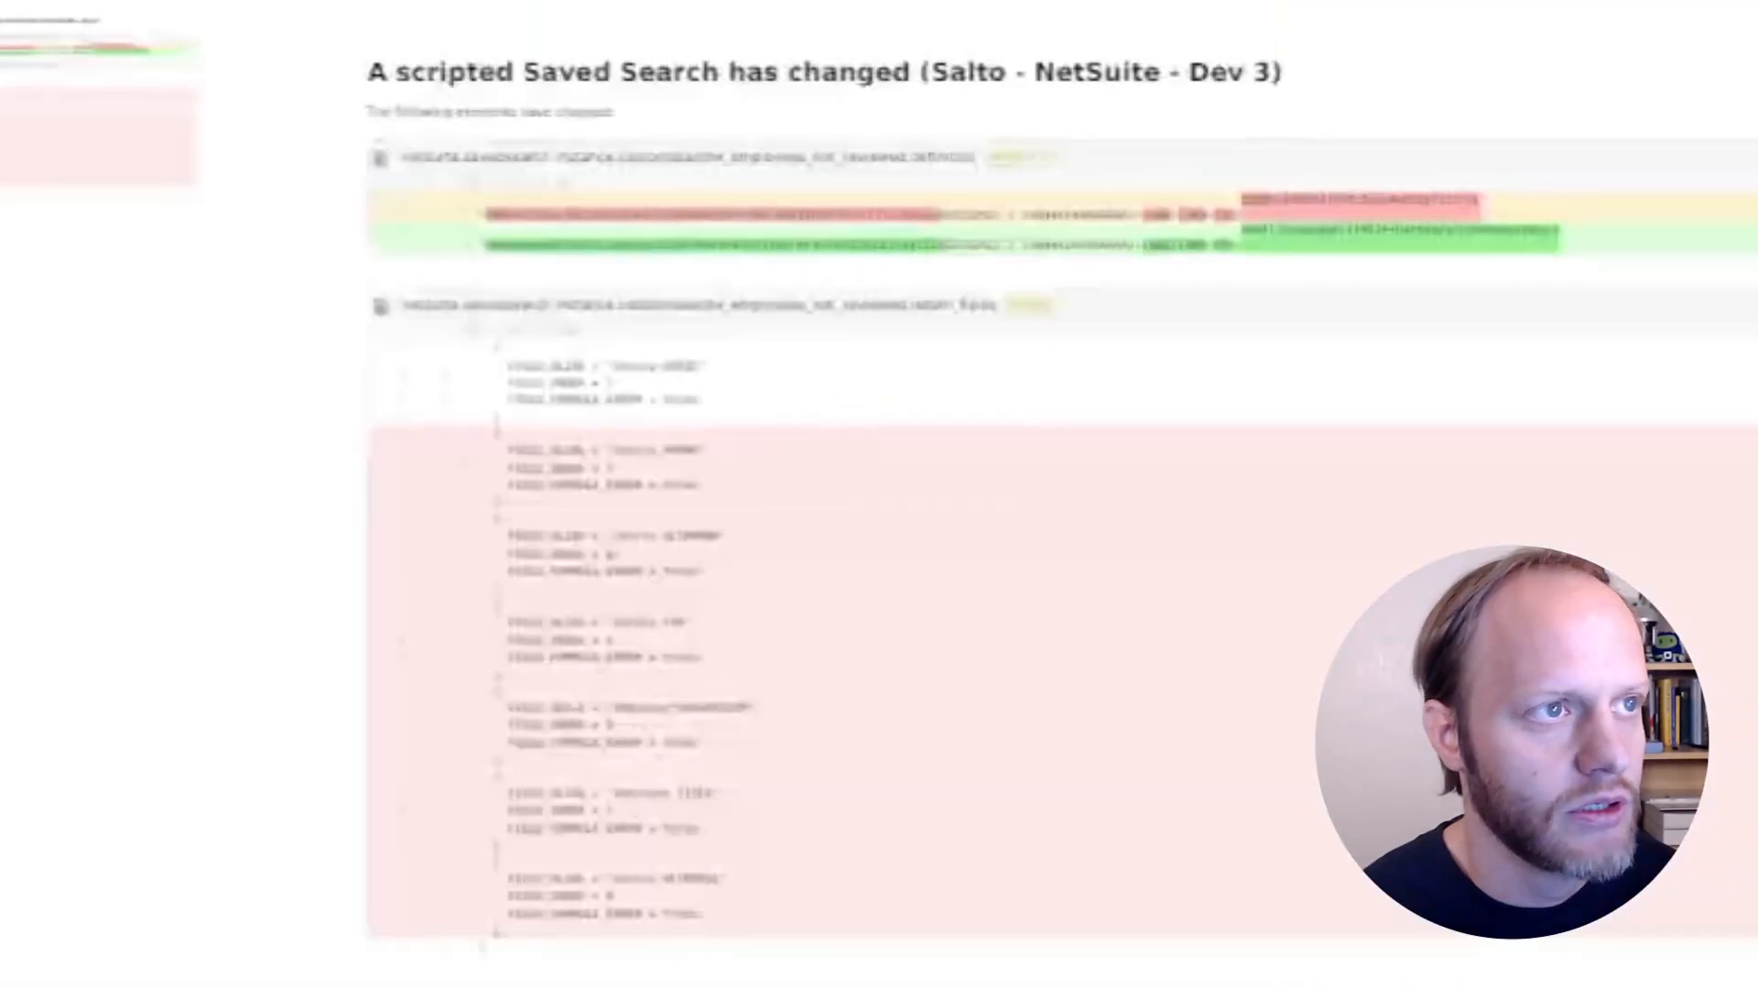